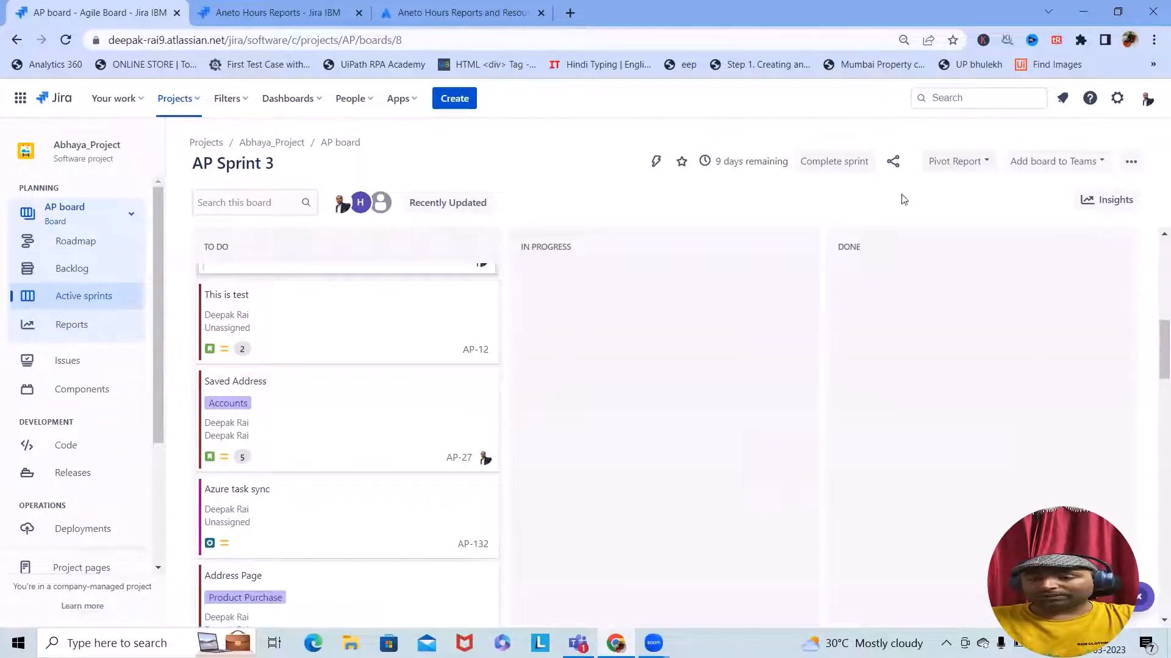
- Review the AP Sprint 3 board's issues and the Marketplace listing for Aneto Hours Reports and Resource planner
scroll(351, 420, "down", 5)
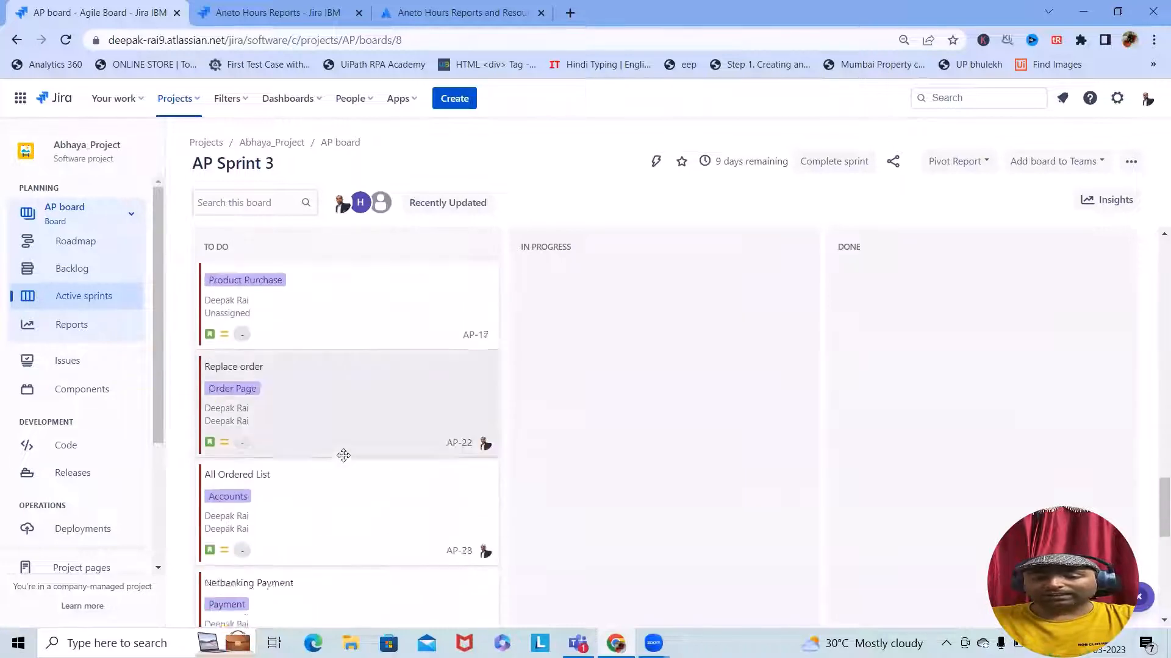
scroll(341, 455, "up", 10)
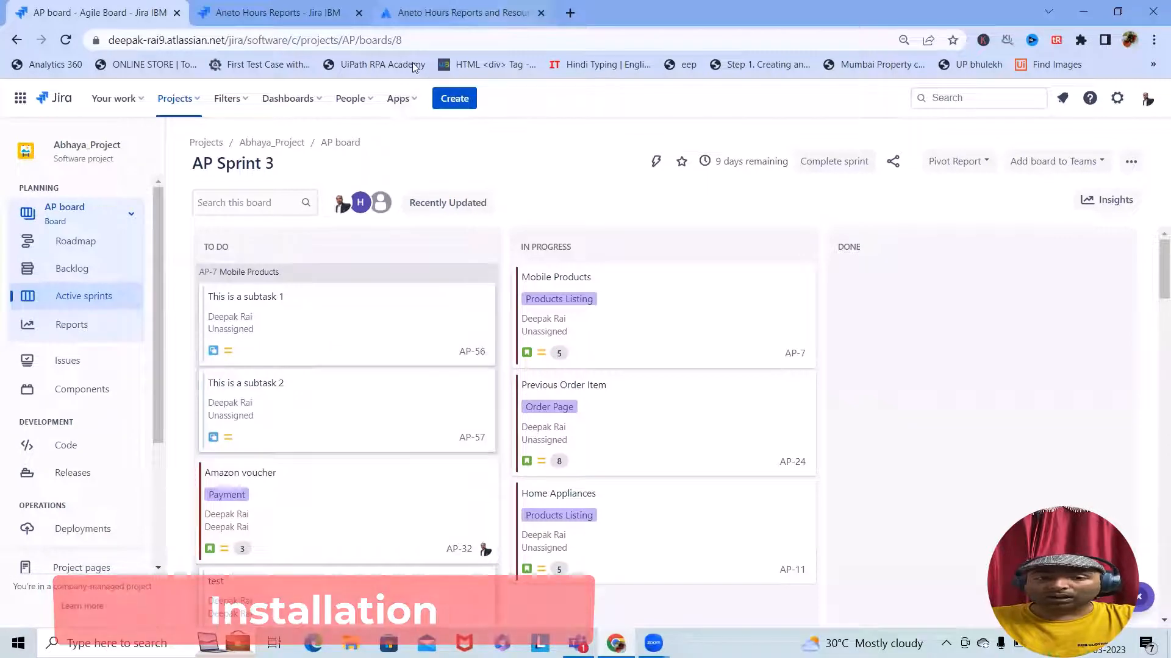
left_click(454, 12)
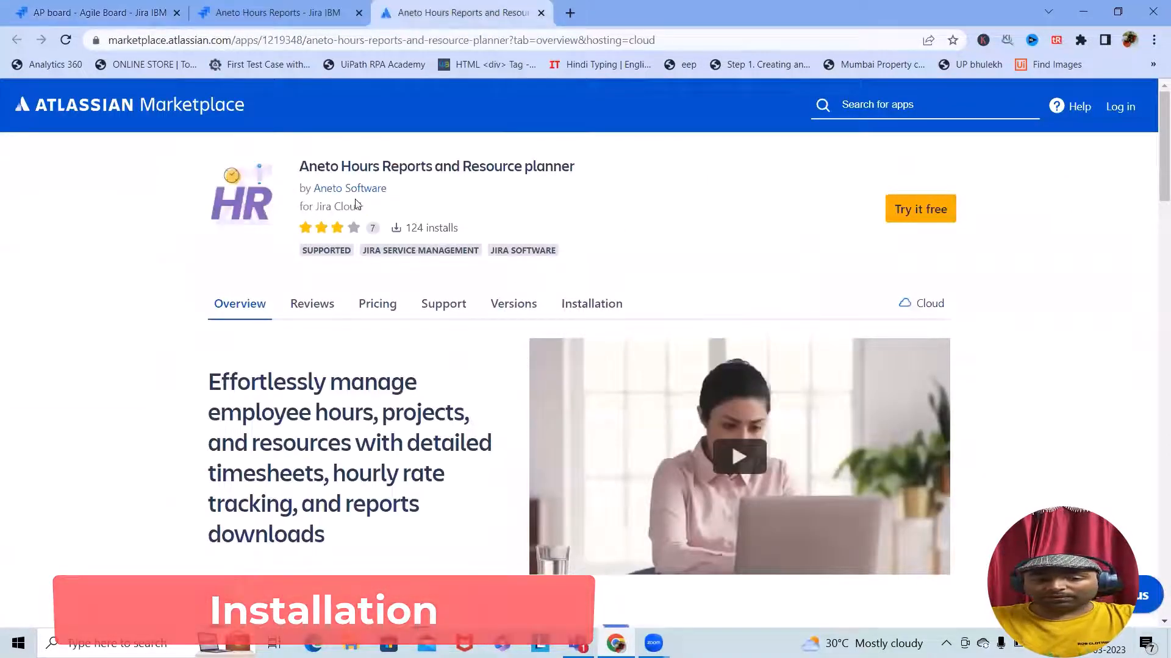
left_click_drag(300, 166, 573, 167)
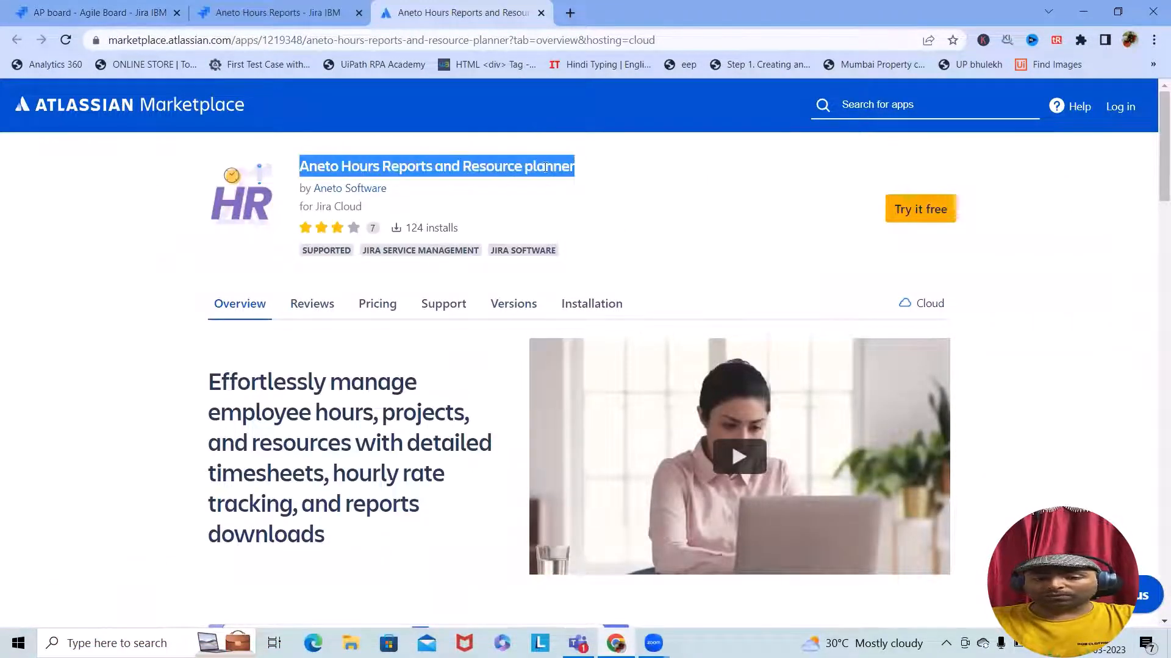
left_click(548, 167)
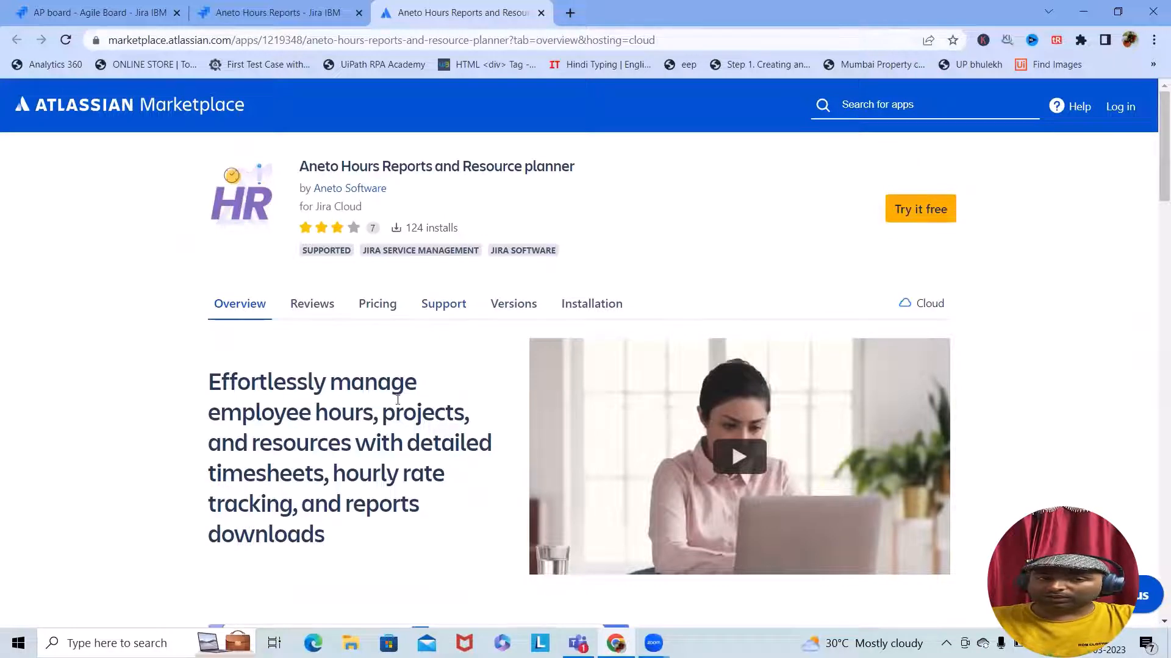
- Open the Aneto Hours Reports app from the AP board in a new browser tab and switch to it
left_click(272, 12)
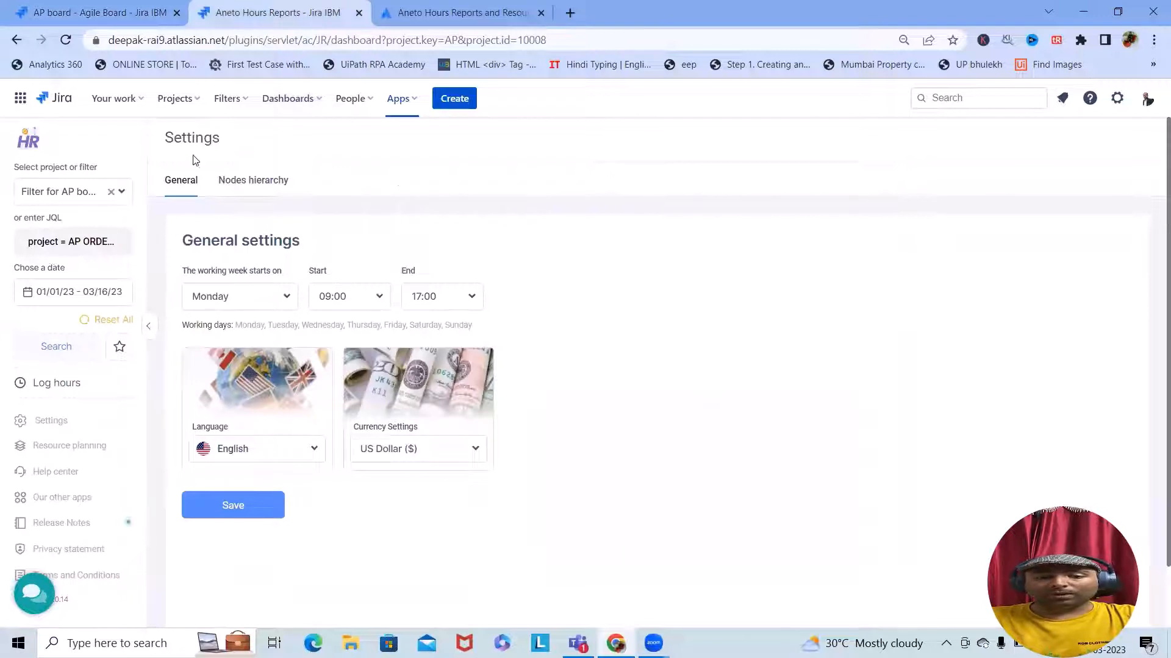
left_click(86, 7)
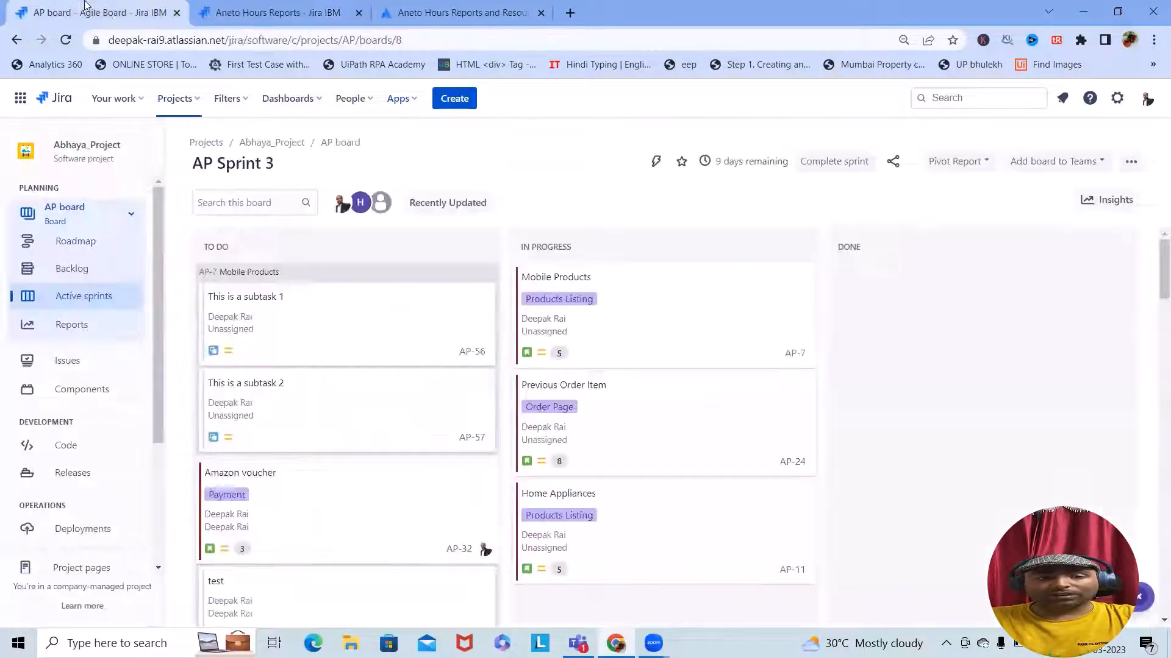
left_click(403, 99)
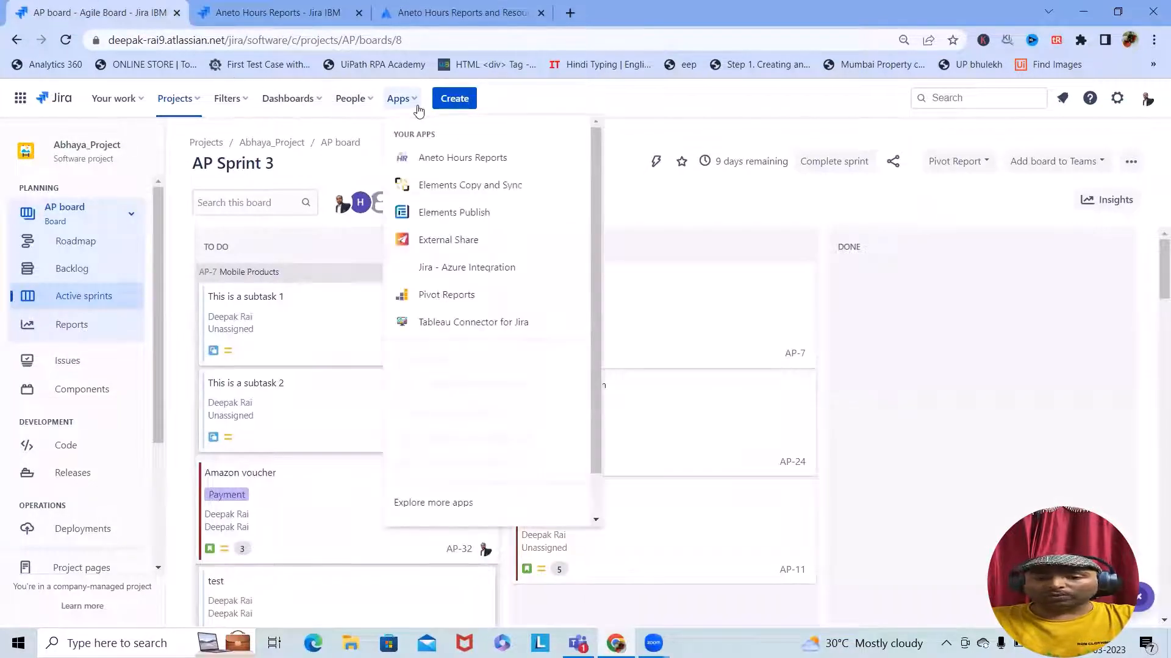
right_click(451, 169)
left_click(488, 176)
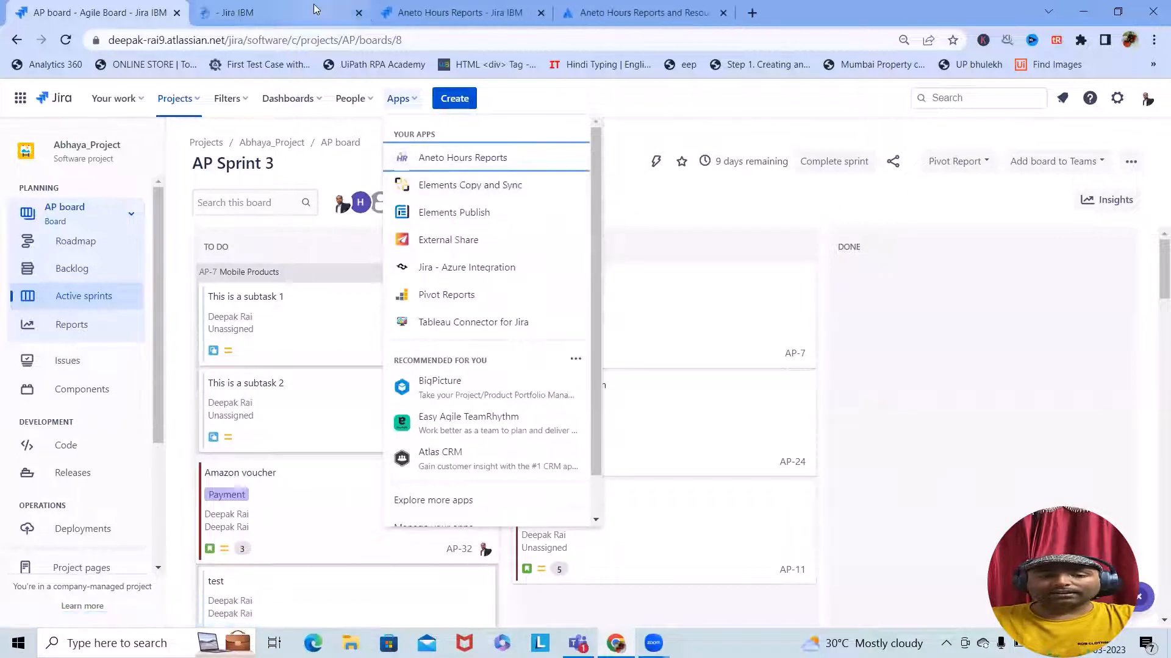
left_click(314, 8)
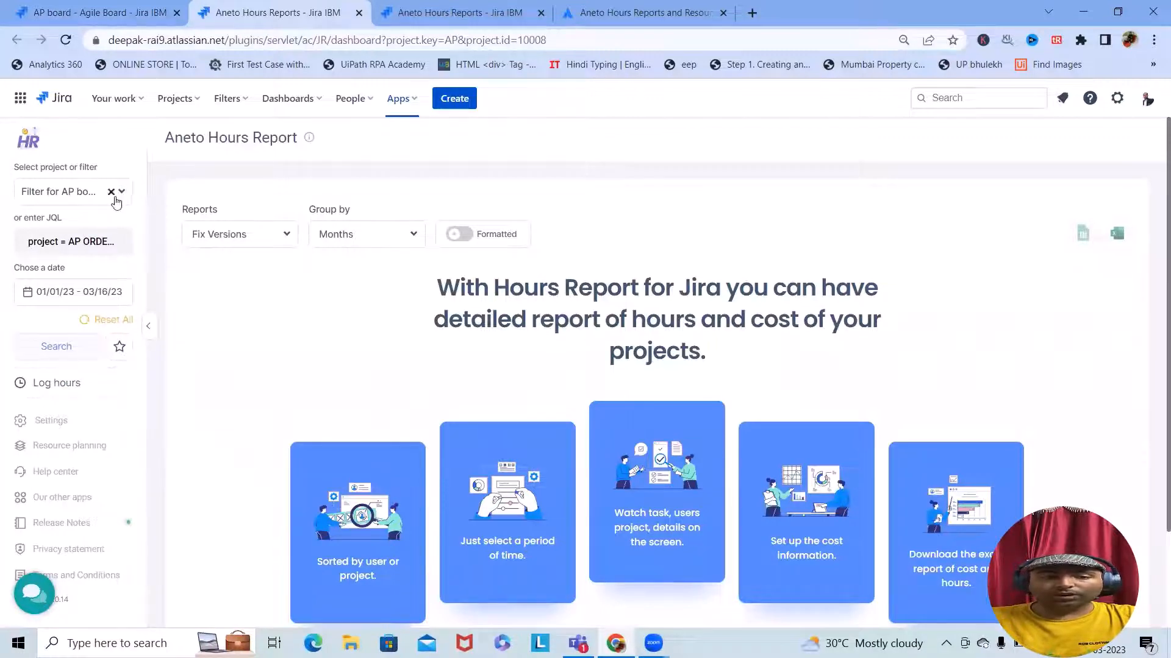
- Reselect Filter for AP board as the report source and confirm its JQL query, project = AP ORDER BY Rank ASC
left_click(111, 192)
left_click(120, 194)
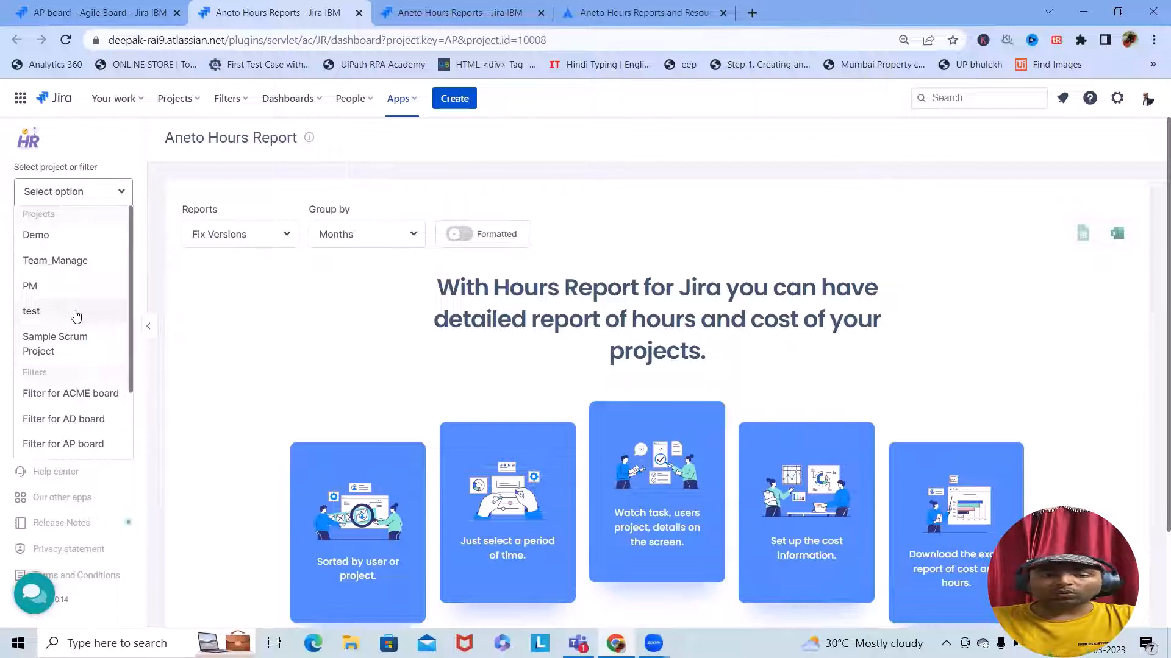
scroll(58, 417, "down", 2)
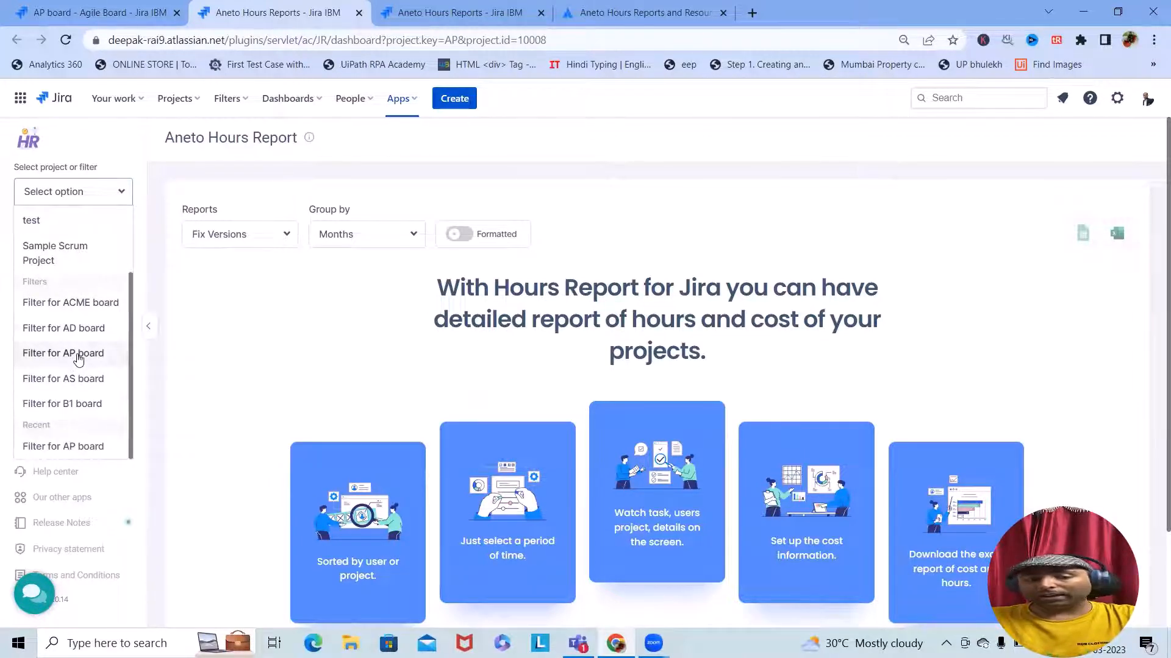
scroll(82, 372, "down", 3)
scroll(74, 317, "up", 6)
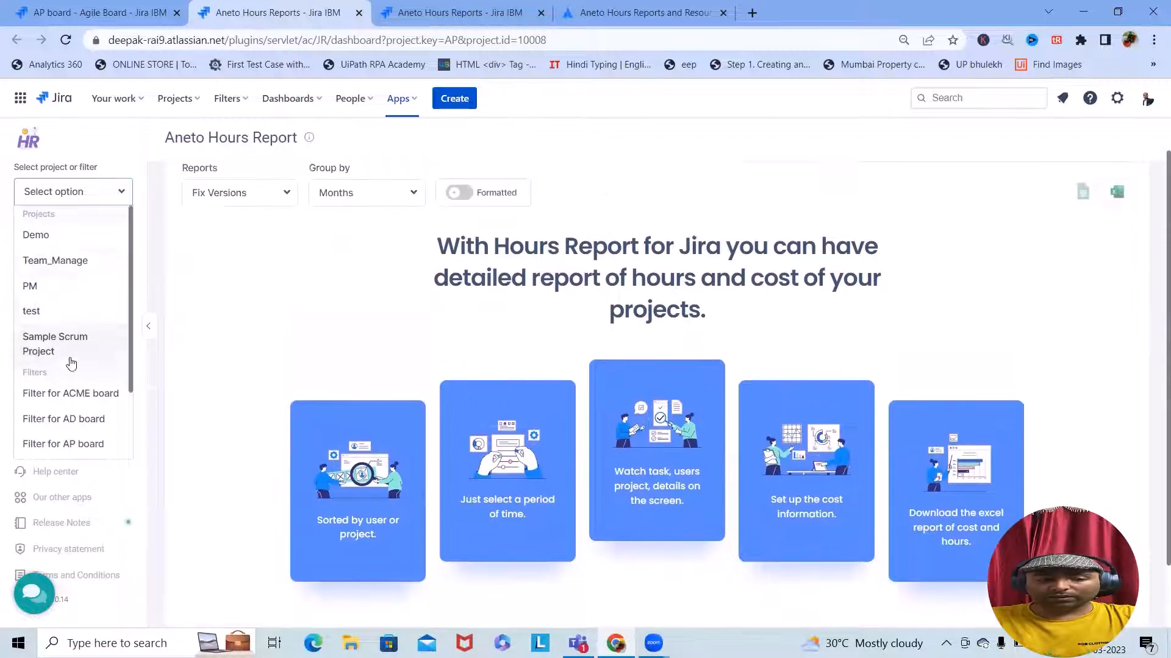
scroll(72, 364, "down", 2)
left_click(72, 360)
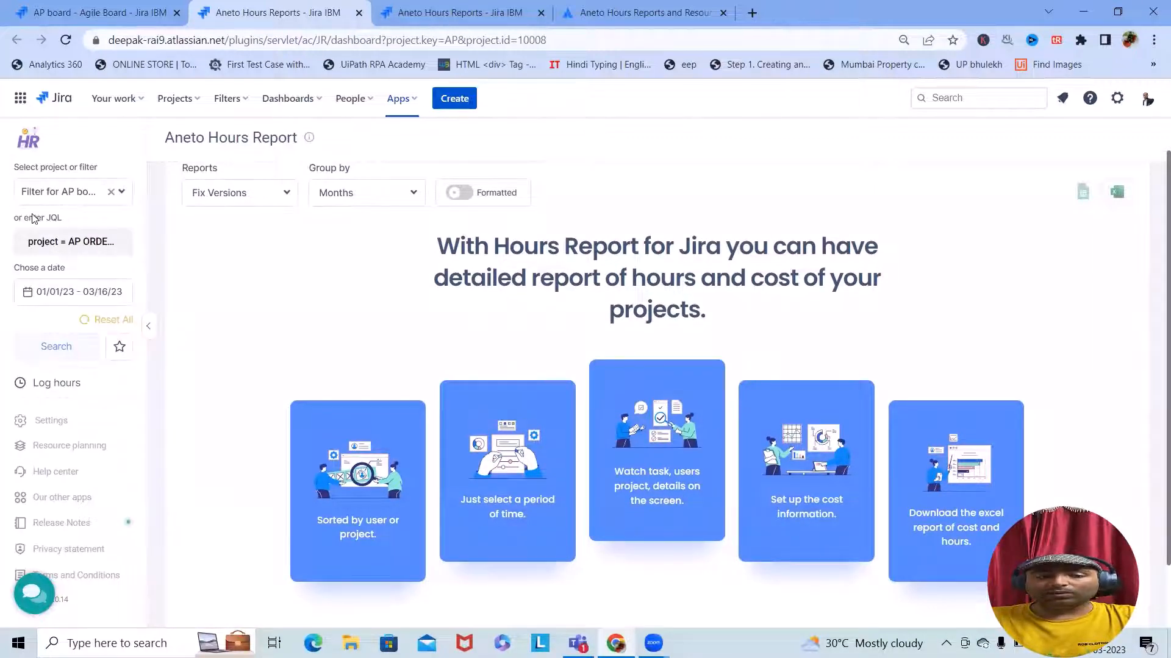
left_click(66, 249)
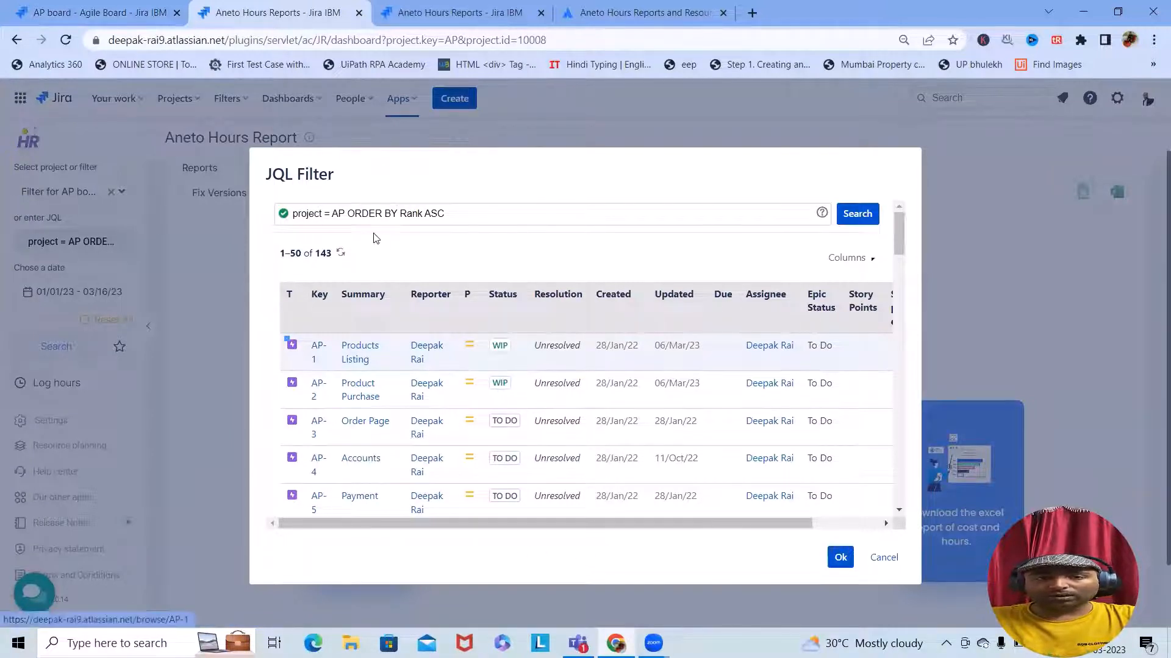
left_click(840, 556)
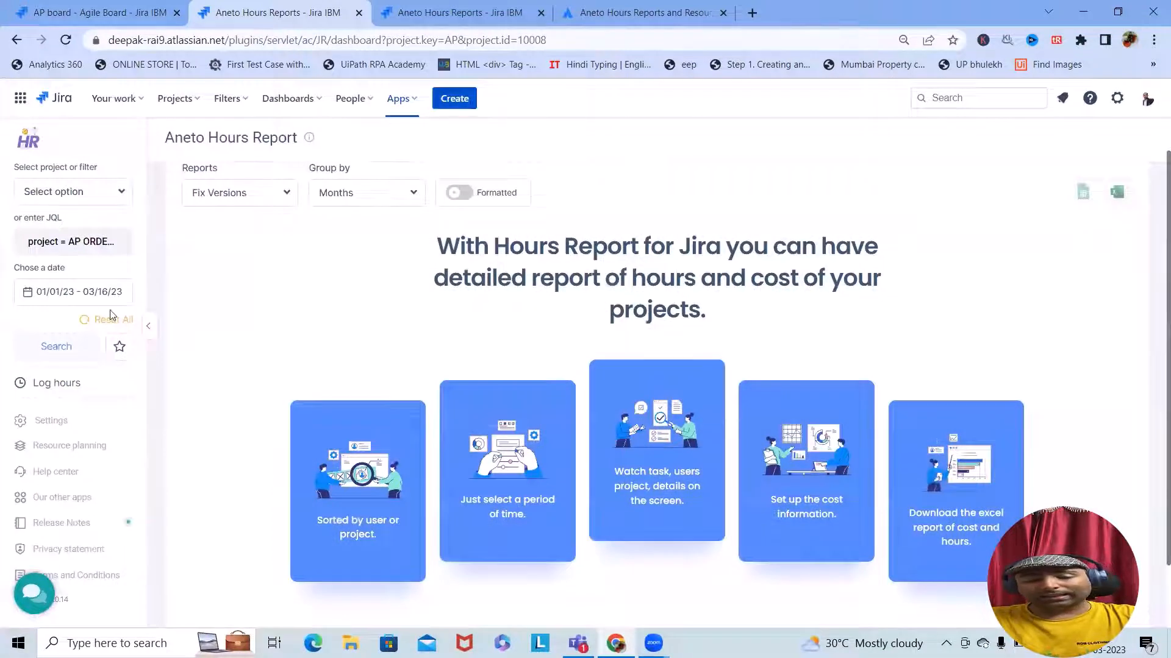
- Set the report's date range to 01/01/2023 - 03/16/2023 and run the search
left_click(91, 292)
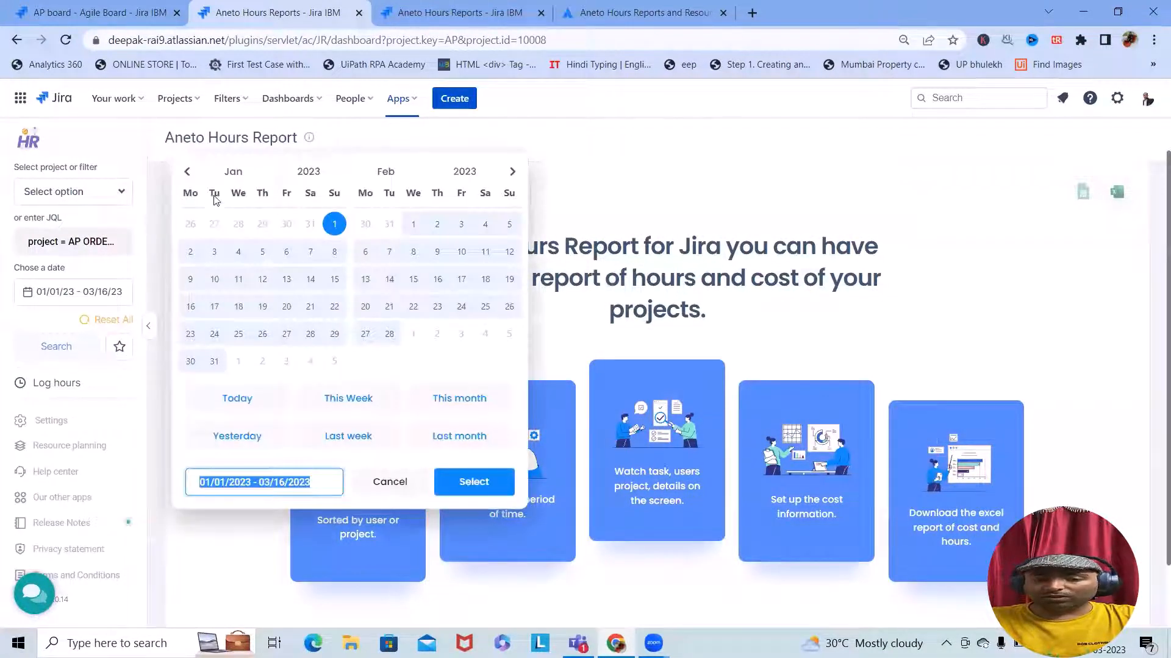
left_click(334, 224)
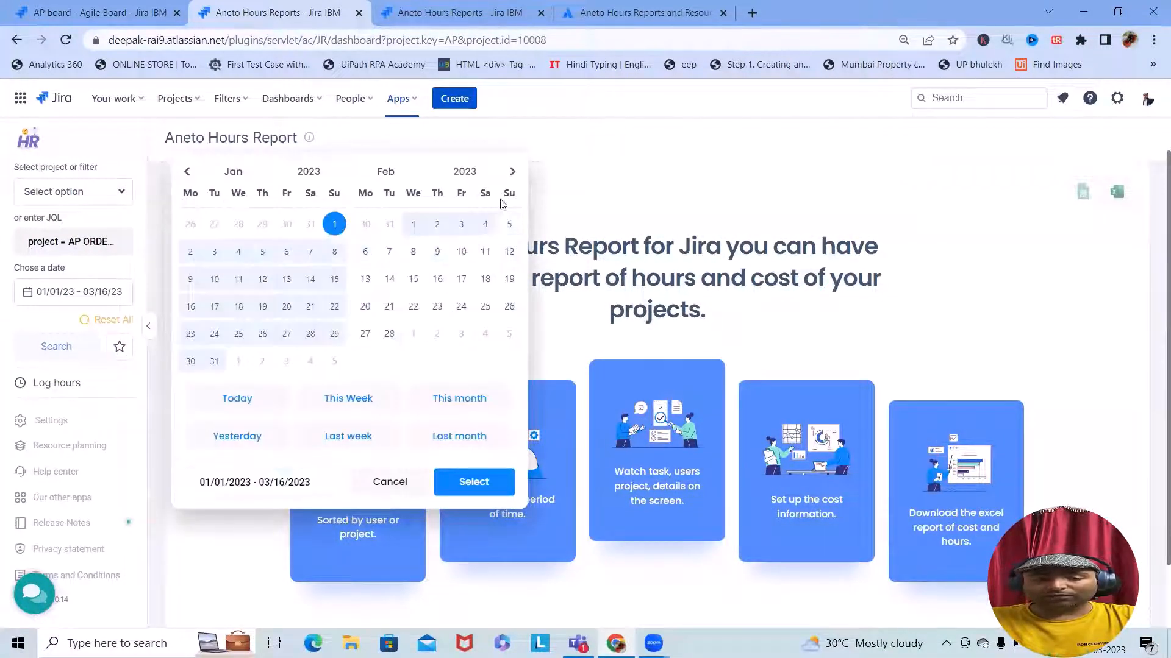
left_click(512, 171)
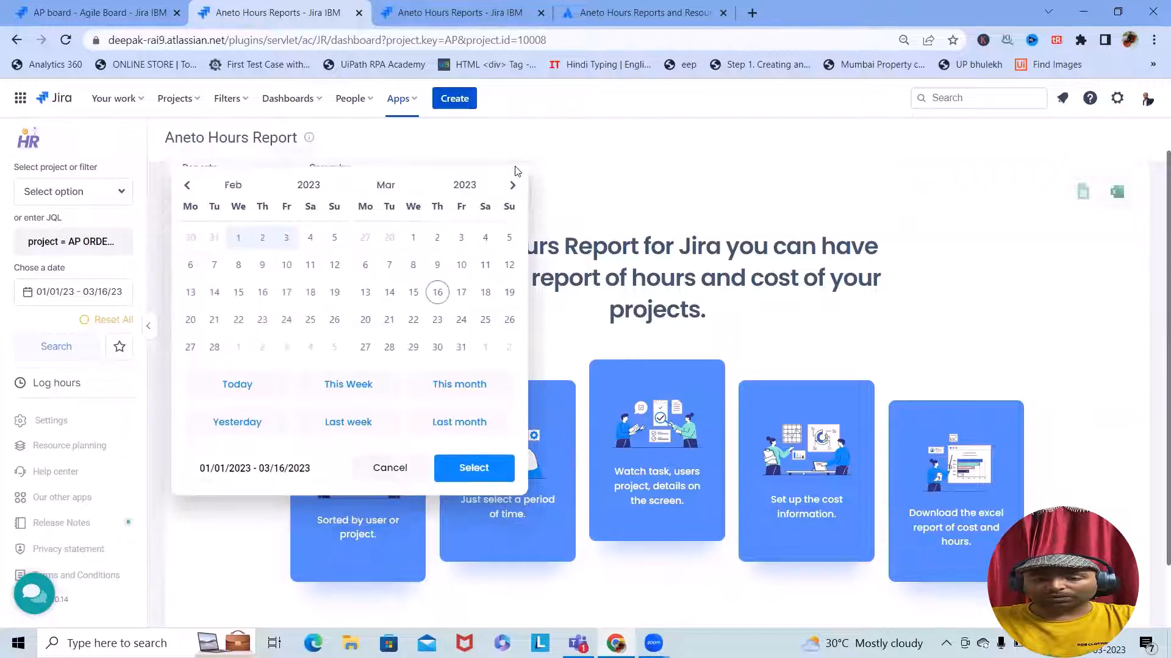
left_click(436, 293)
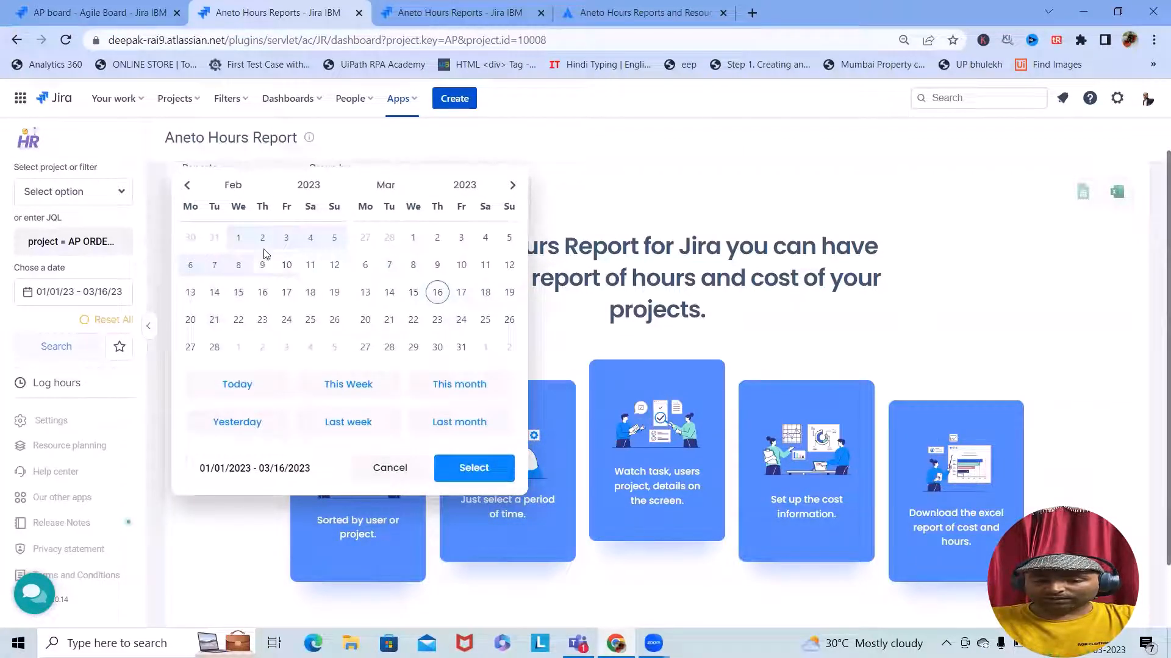
left_click(438, 294)
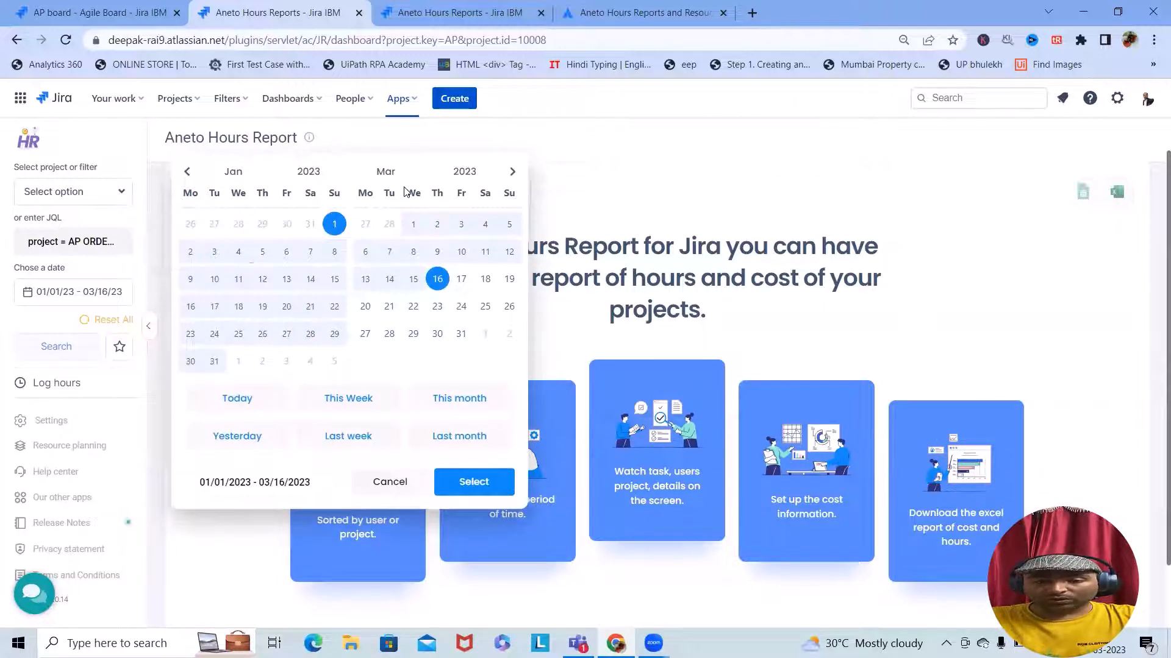
left_click(328, 228)
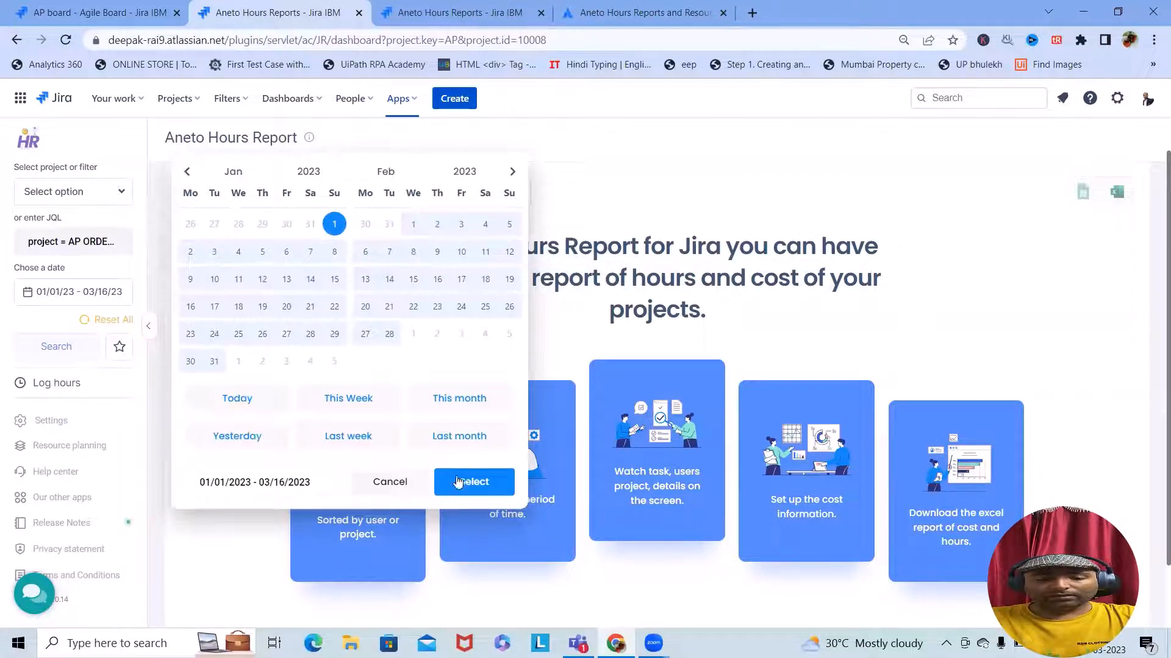
left_click(480, 483)
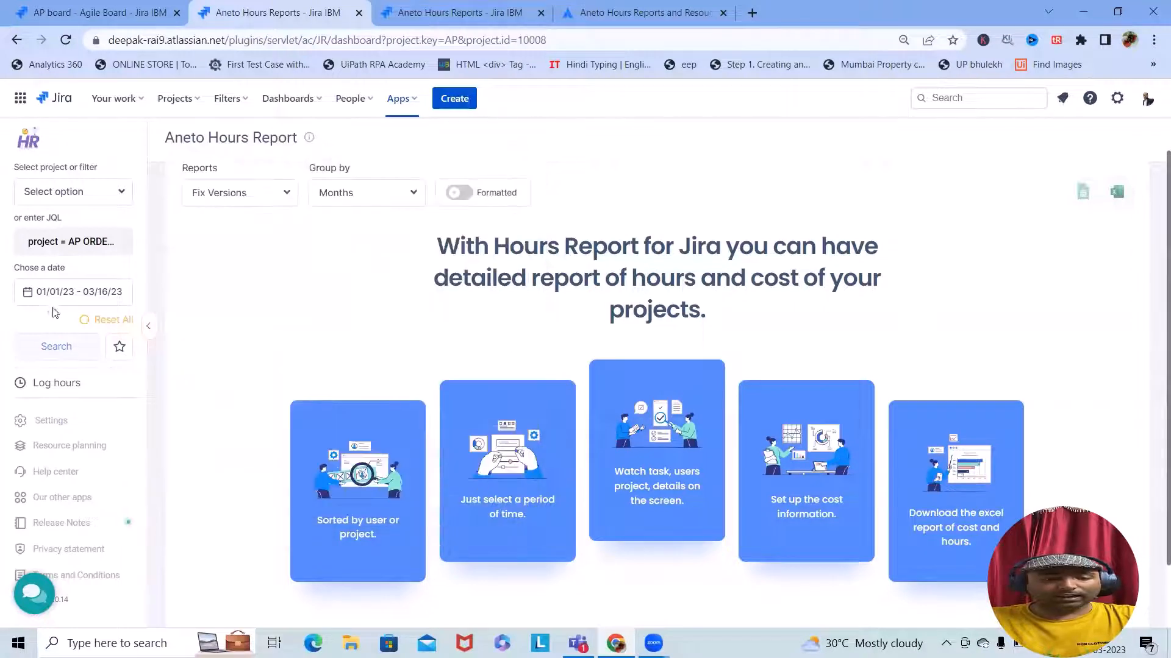
left_click(56, 347)
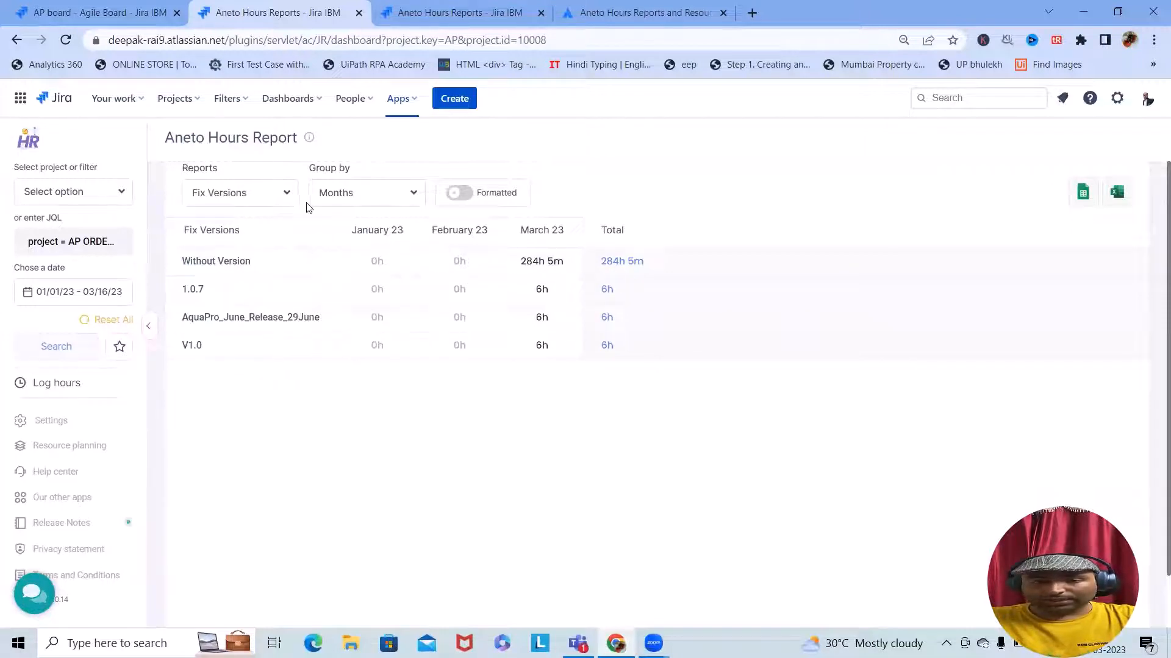
- Try grouping the Fix Versions report by Weeks, and return the grouping to Months
left_click(410, 194)
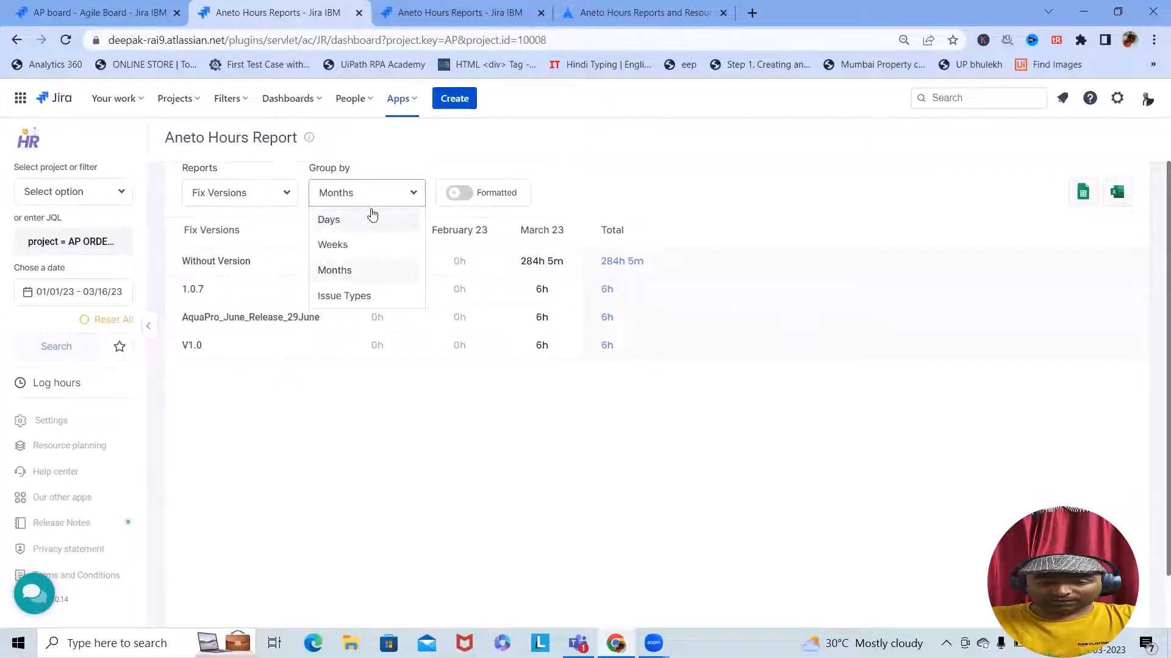
left_click(336, 244)
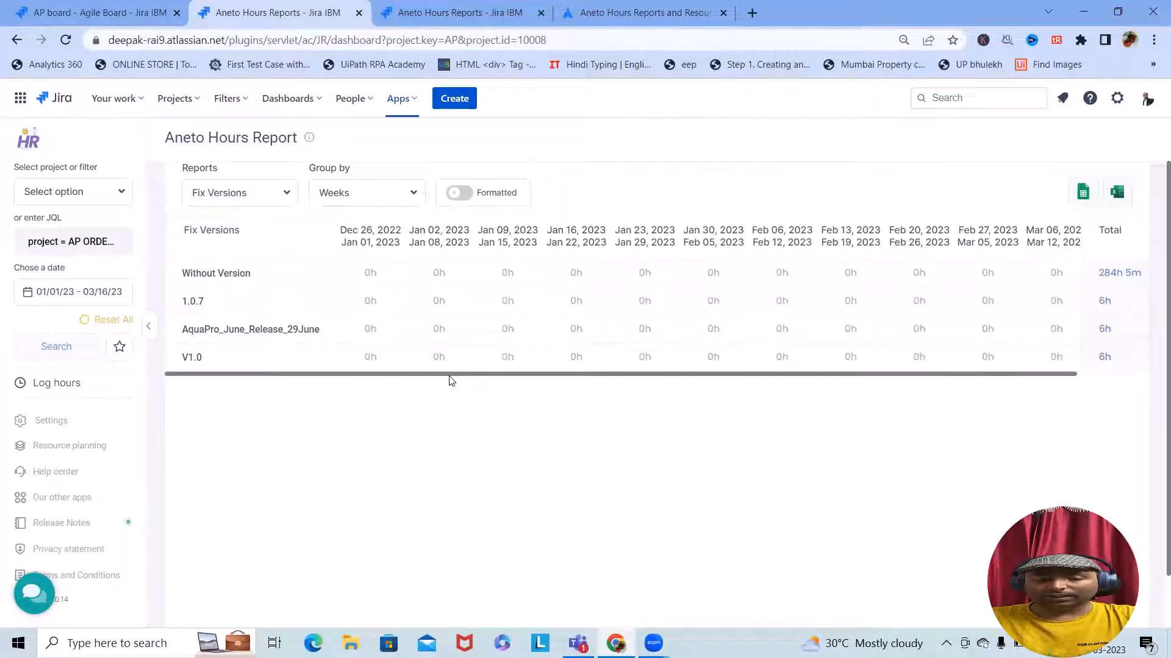
left_click_drag(451, 373, 888, 386)
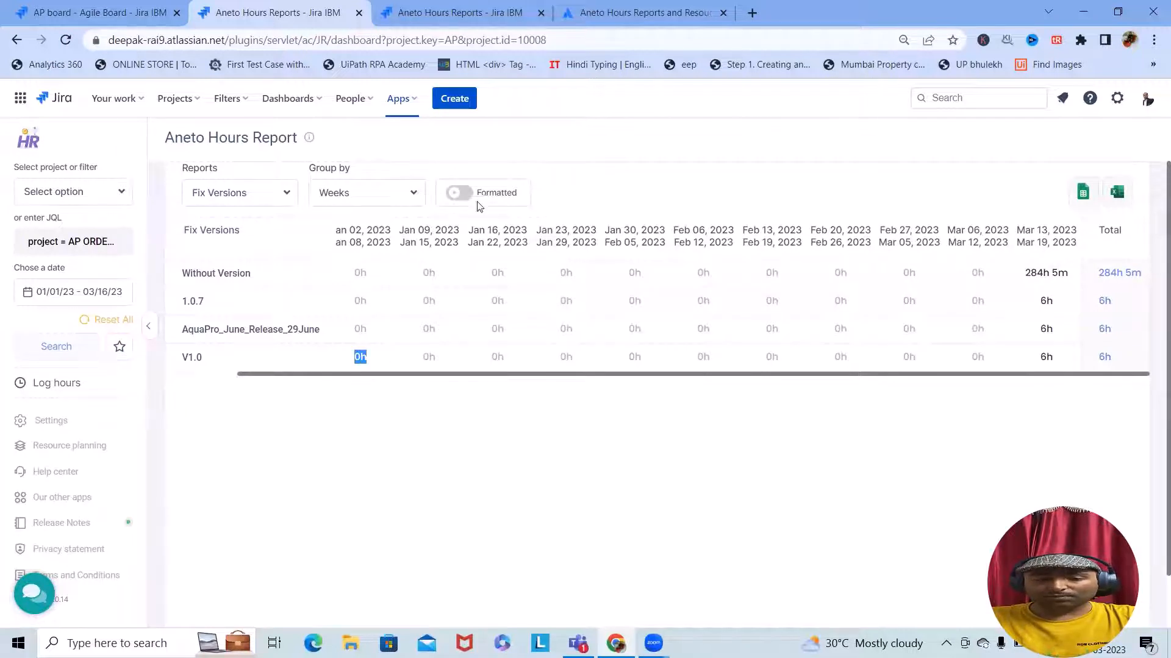
left_click(408, 195)
left_click(340, 276)
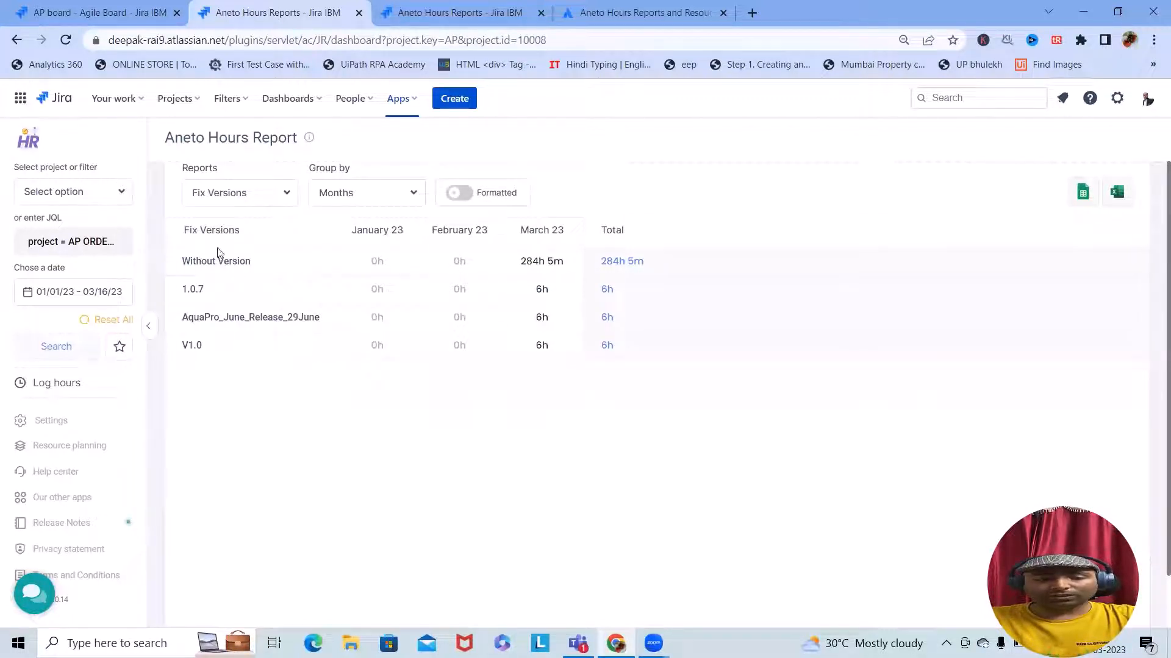
- Switch the report type to Issues and examine the hours table across all its rows and monthly columns
left_click(285, 197)
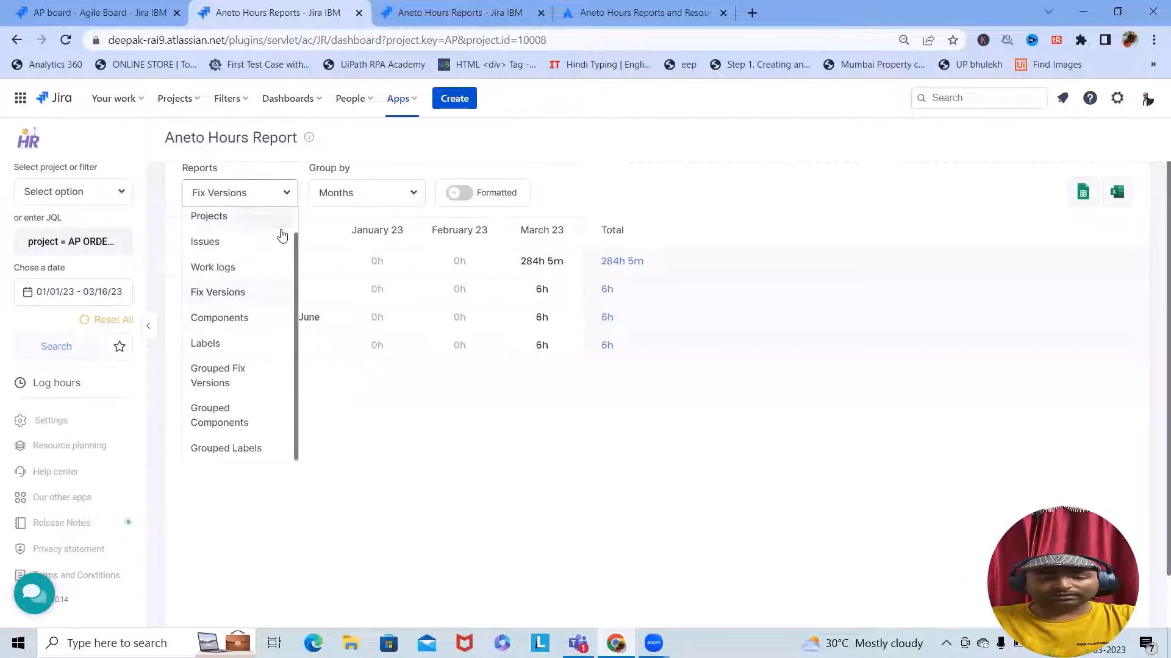
left_click(220, 244)
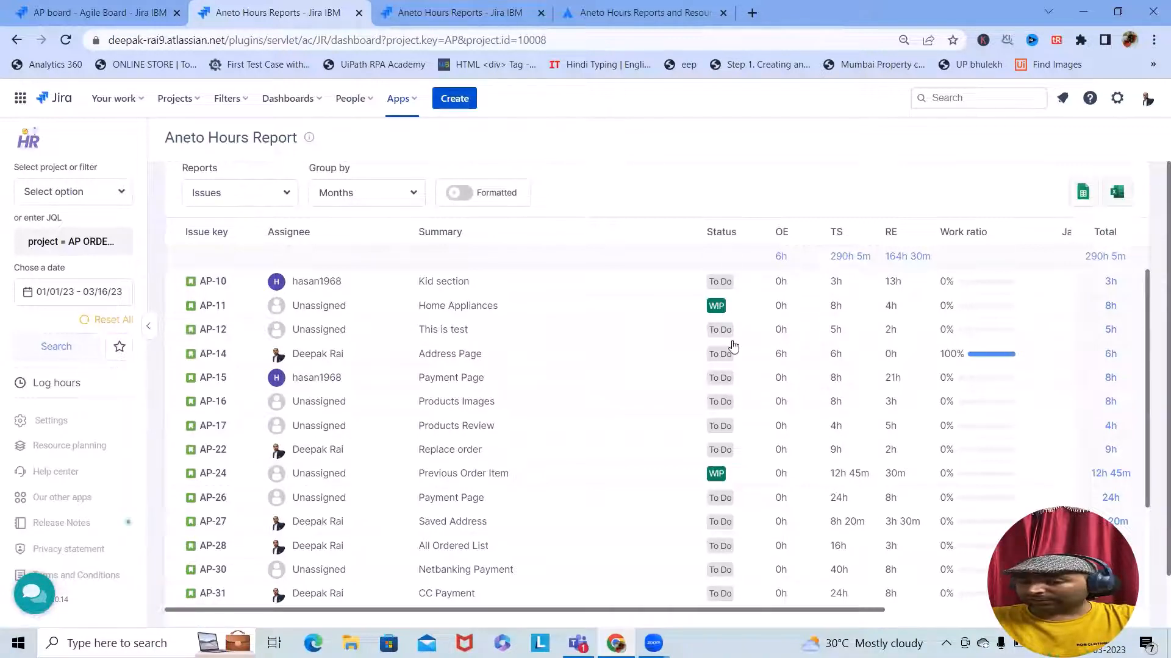
scroll(707, 467, "down", 3)
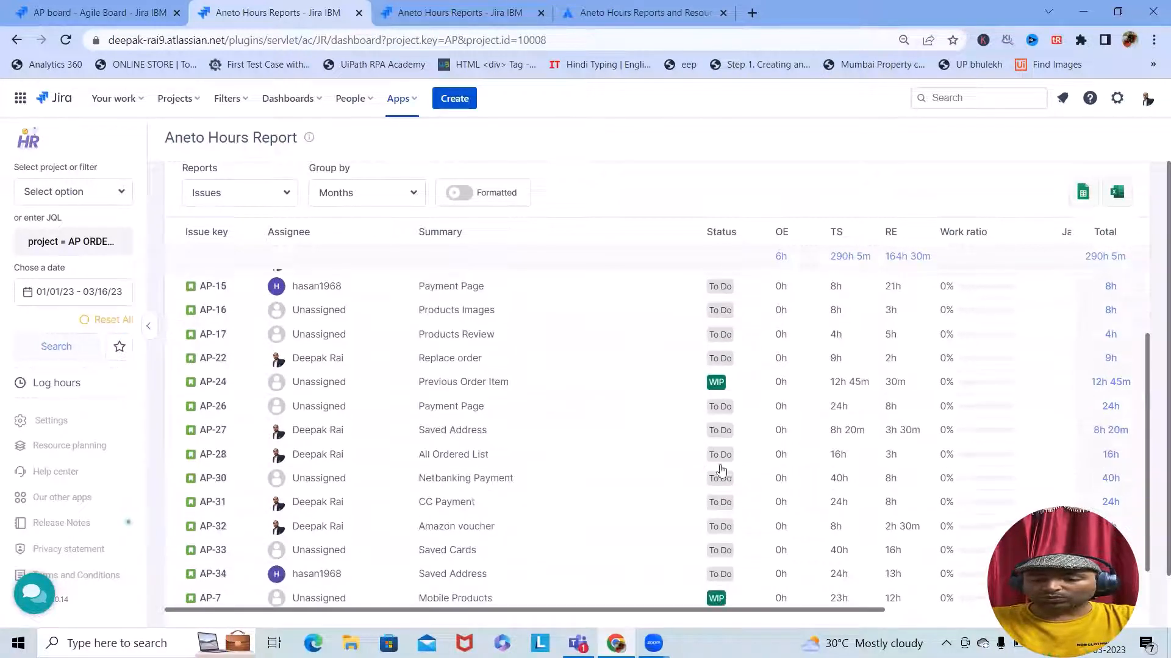
scroll(749, 514, "down", 1)
scroll(751, 511, "up", 3)
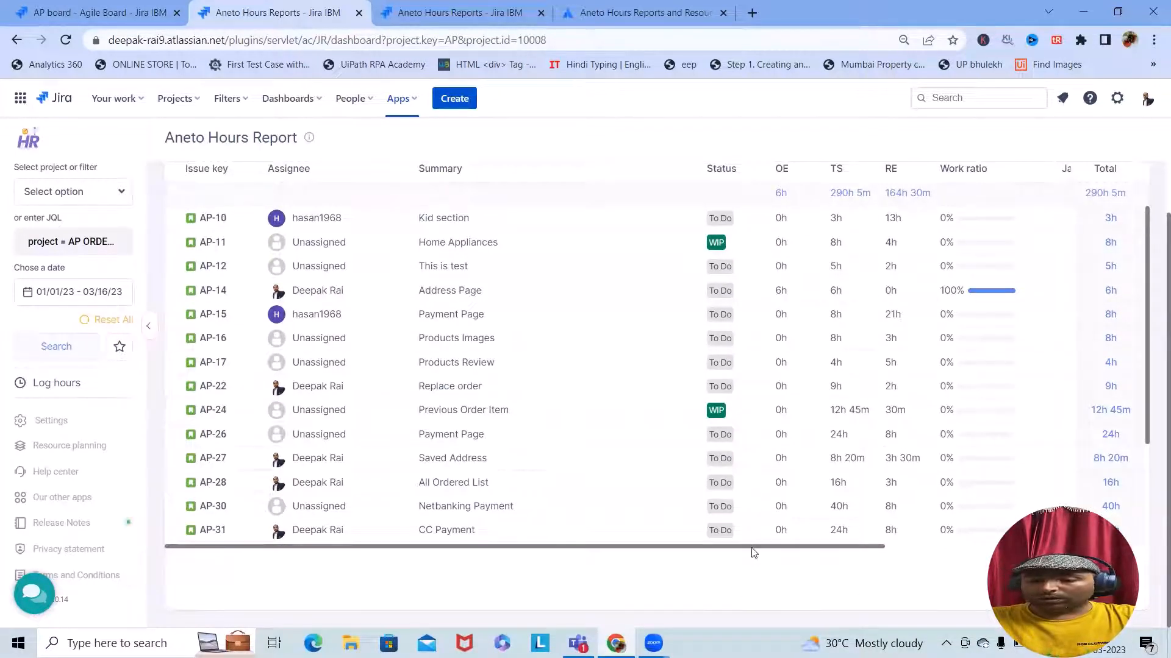
left_click_drag(754, 551, 1015, 546)
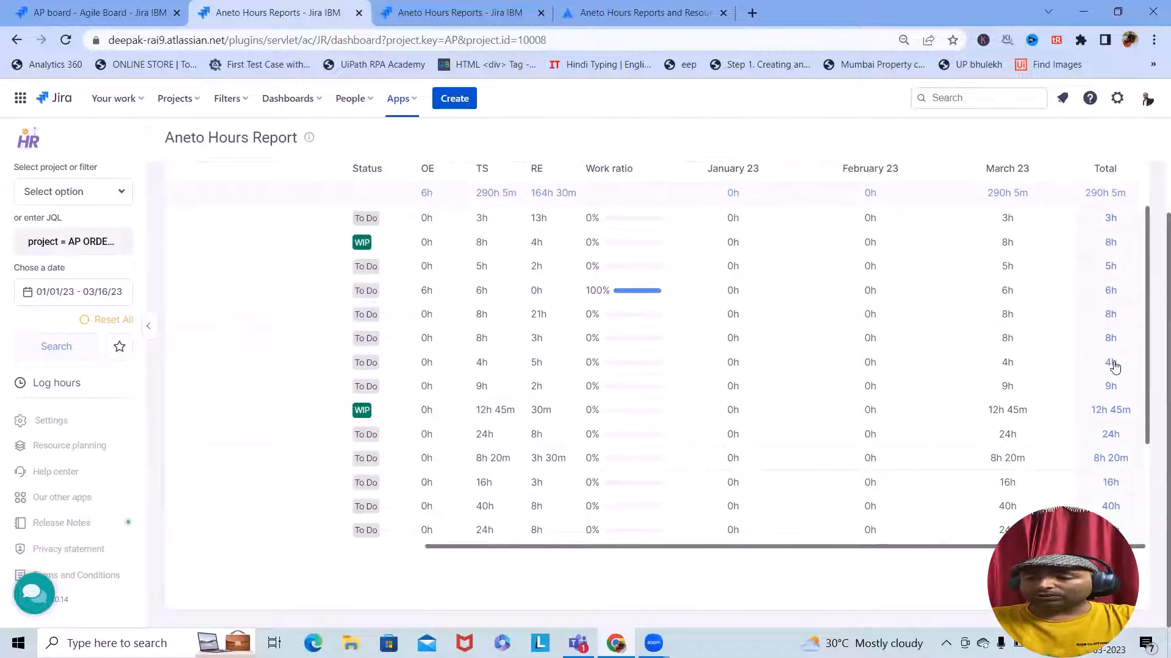
scroll(1116, 415, "down", 3)
scroll(1122, 445, "up", 3)
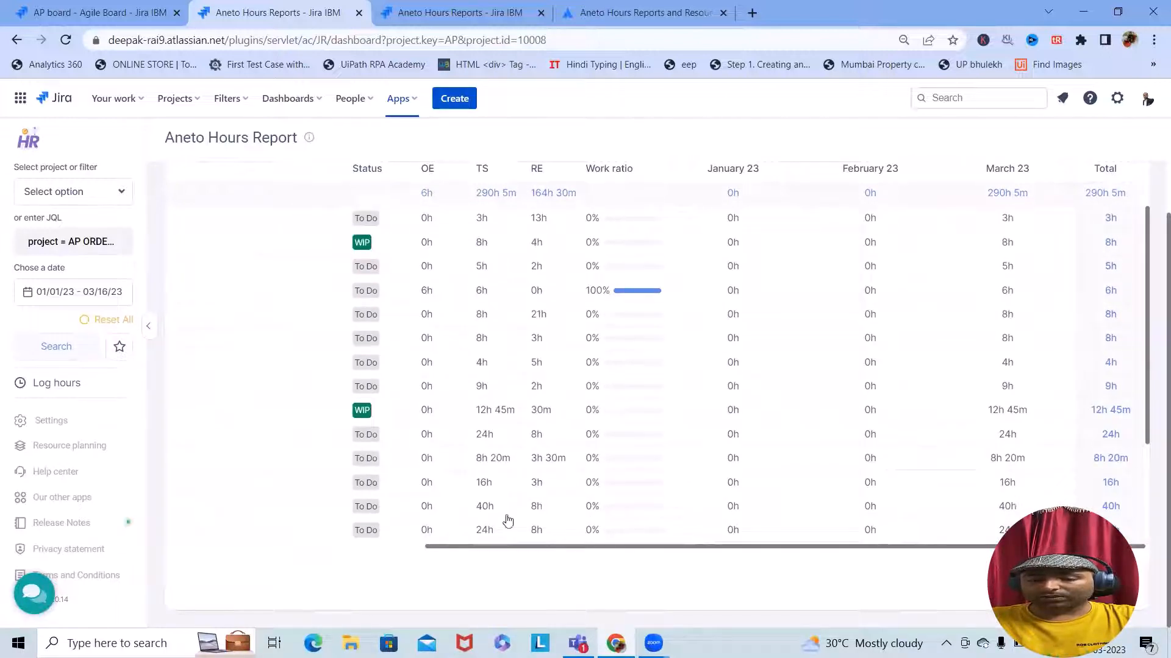
left_click_drag(465, 547, 175, 561)
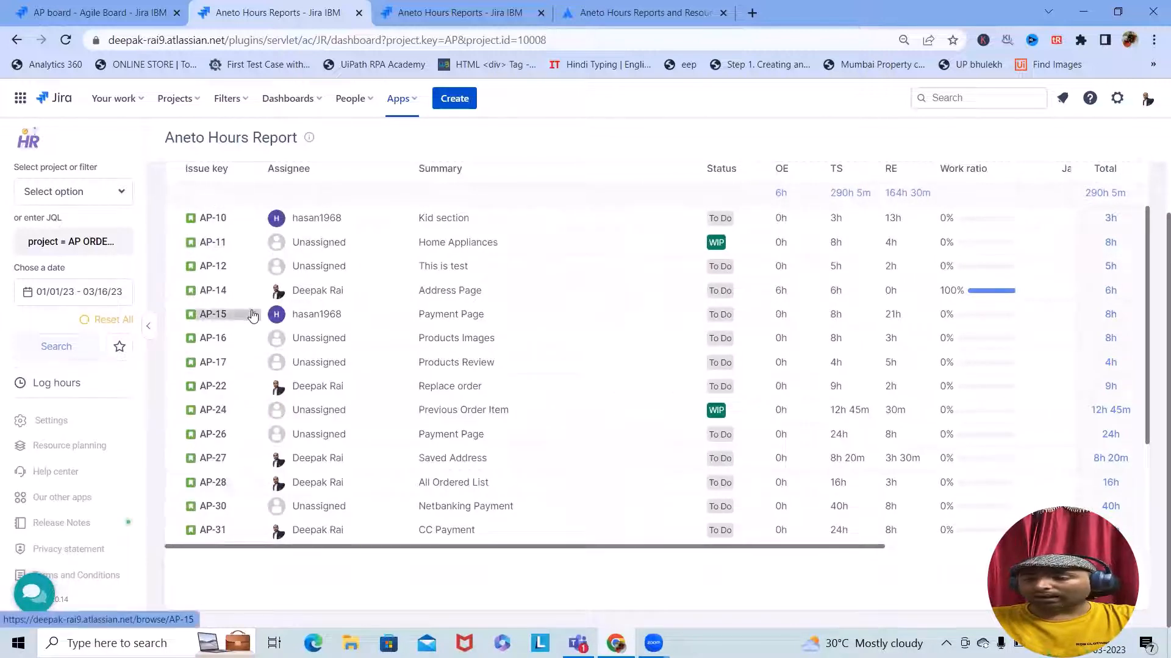
- View the report by Projects, and switch the report type to Labels
scroll(281, 293, "up", 2)
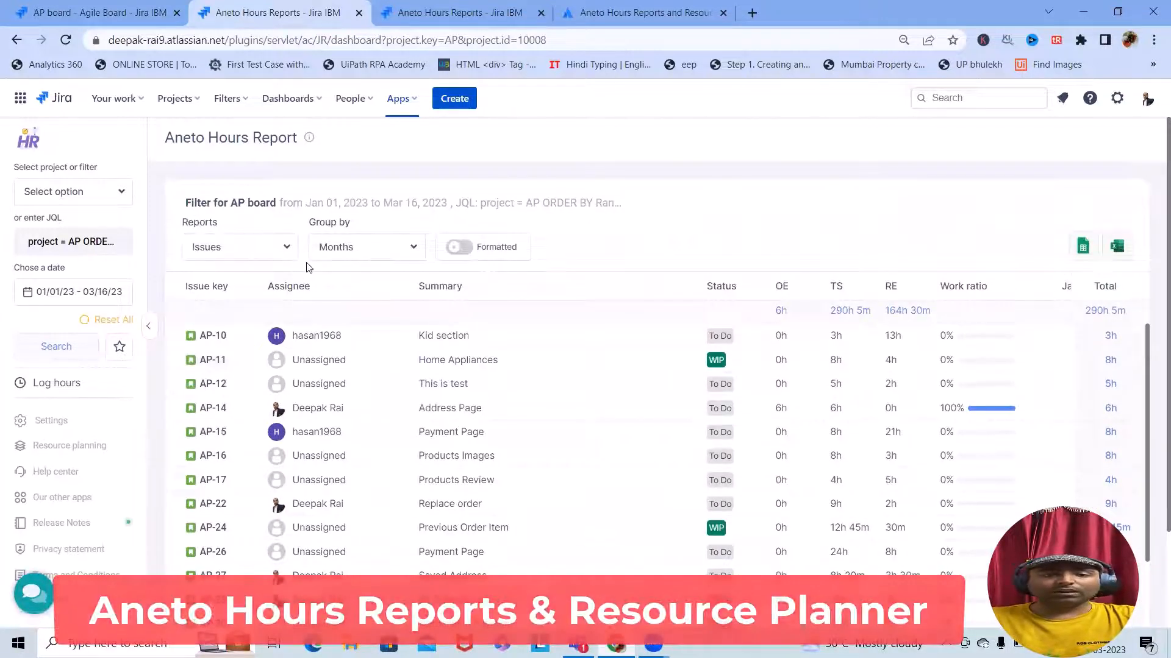
left_click(280, 251)
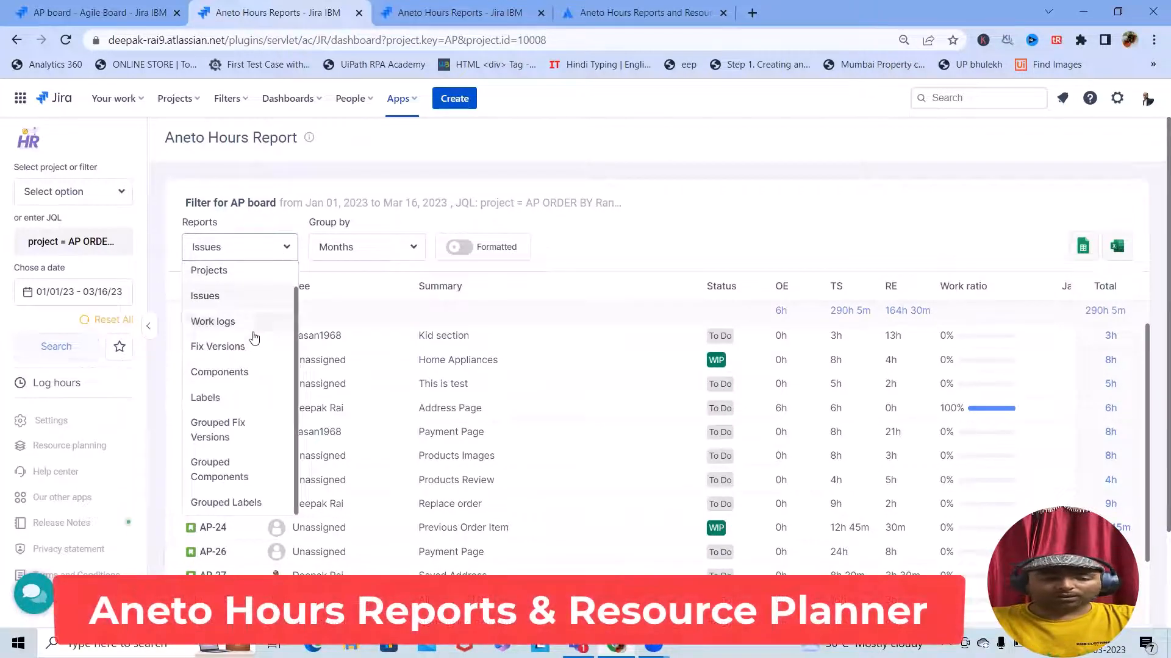
left_click(217, 282)
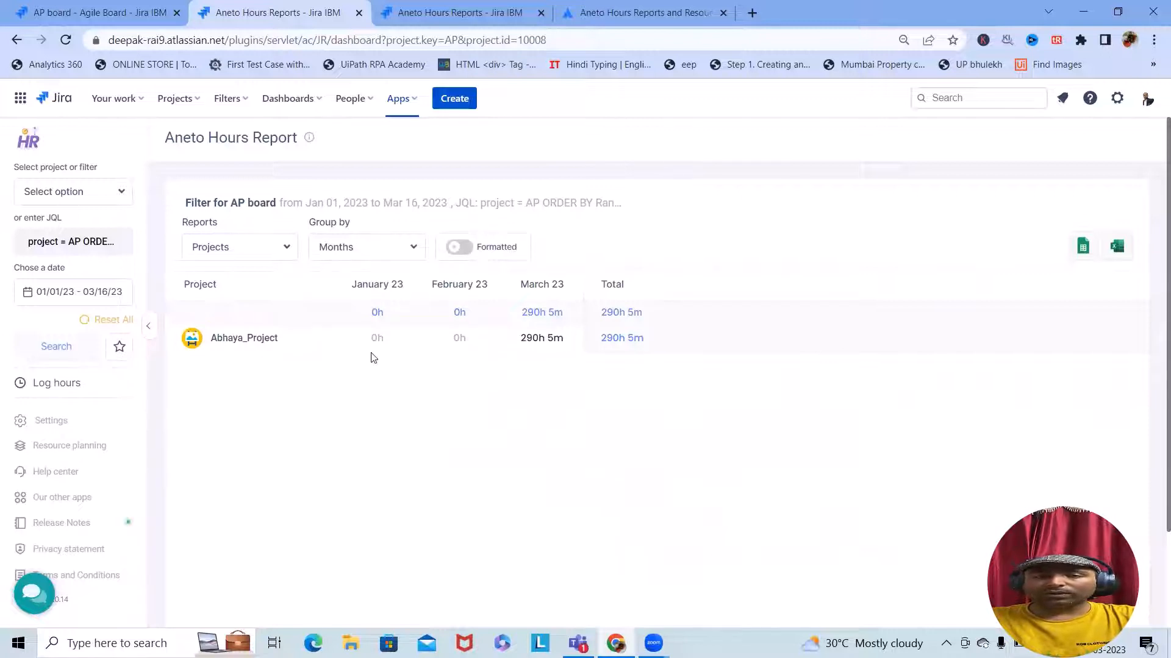
left_click(286, 247)
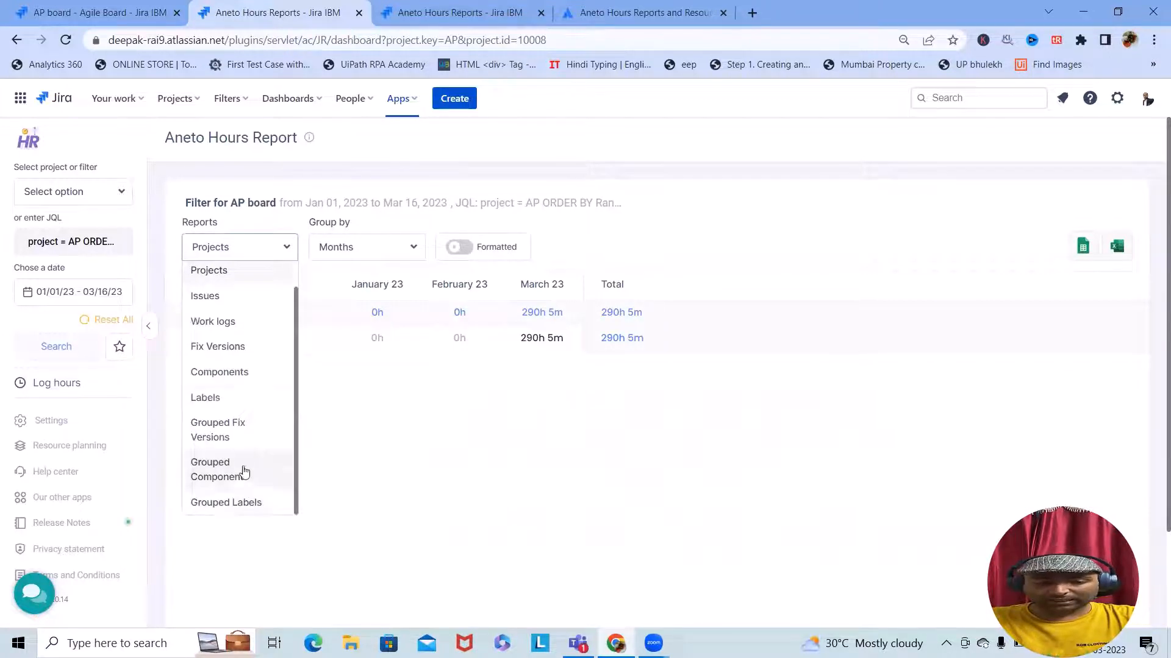
left_click(229, 397)
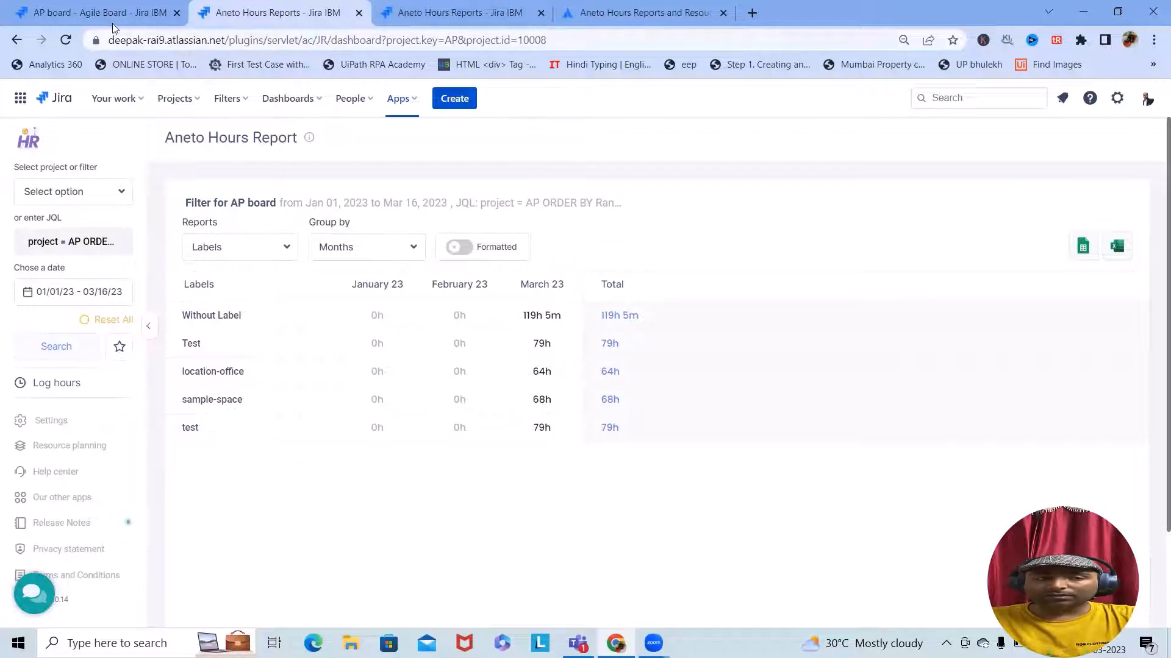
- Return to the AP board, add the label Test to issue AP-7 Mobile Products, and close the issue
left_click(62, 10)
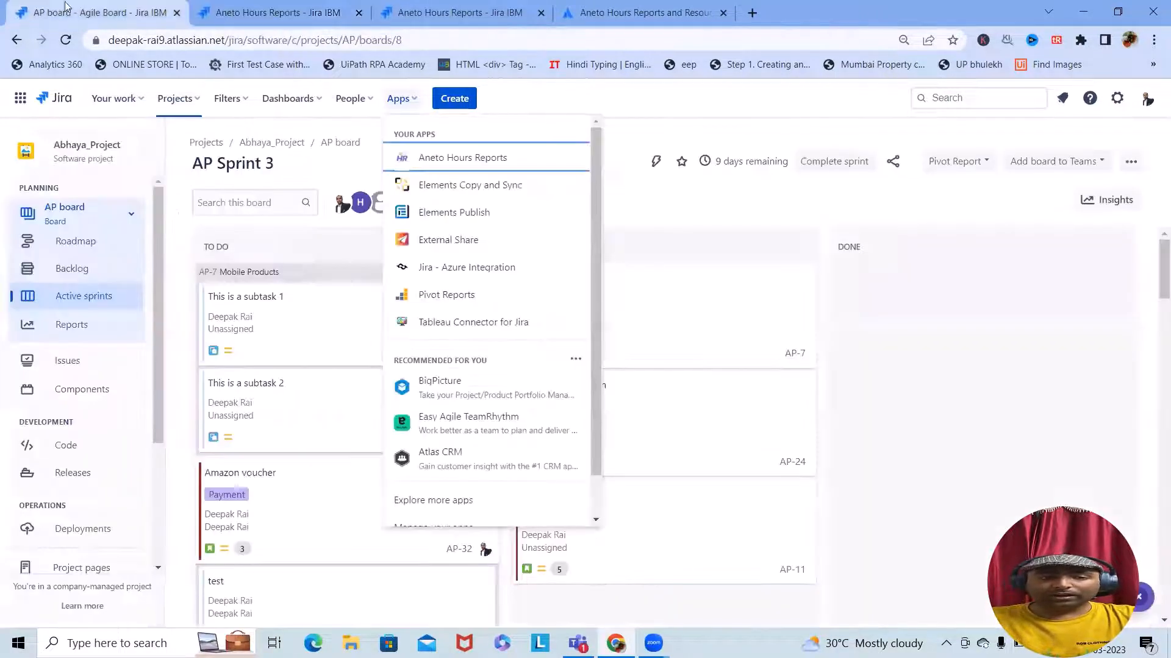
left_click(936, 197)
left_click(645, 297)
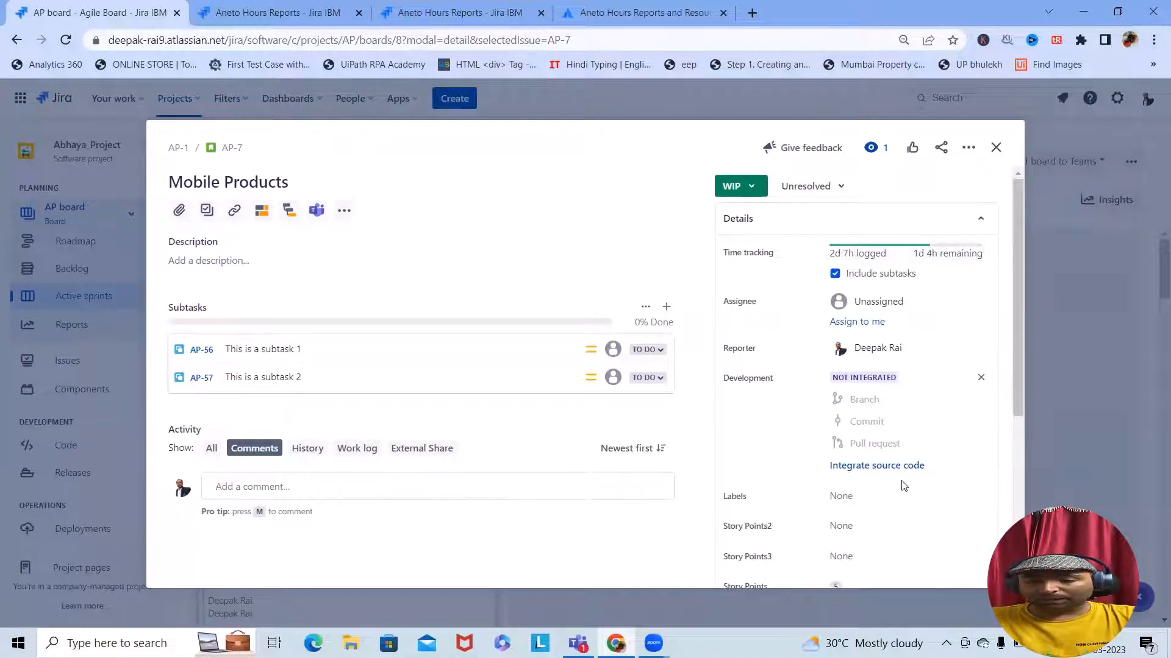
scroll(921, 515, "down", 3)
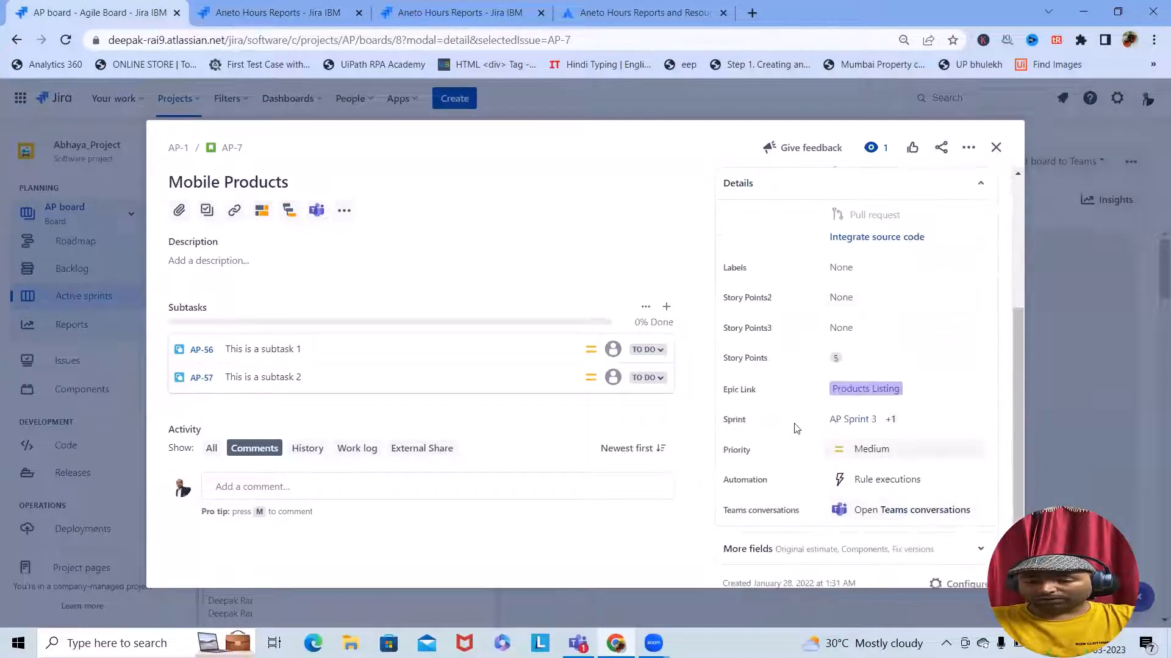
left_click(863, 267)
left_click(860, 321)
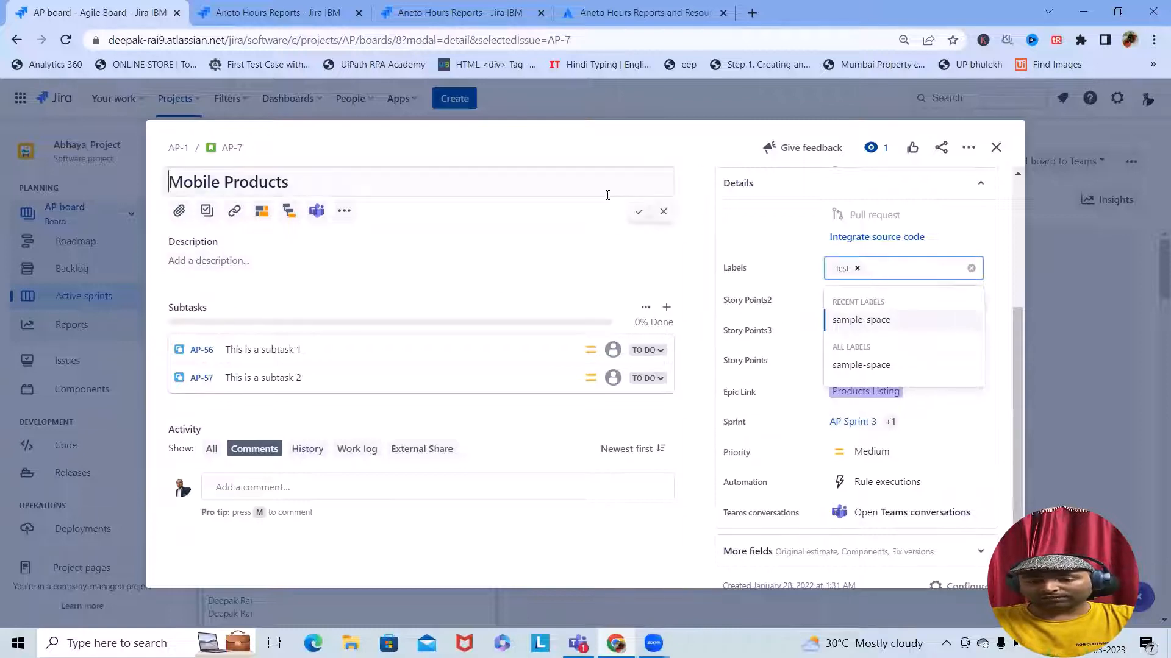
left_click(659, 189)
left_click(995, 147)
- Reload the Labels hours report and export it to Excel, opening the downloaded workbook
left_click(257, 13)
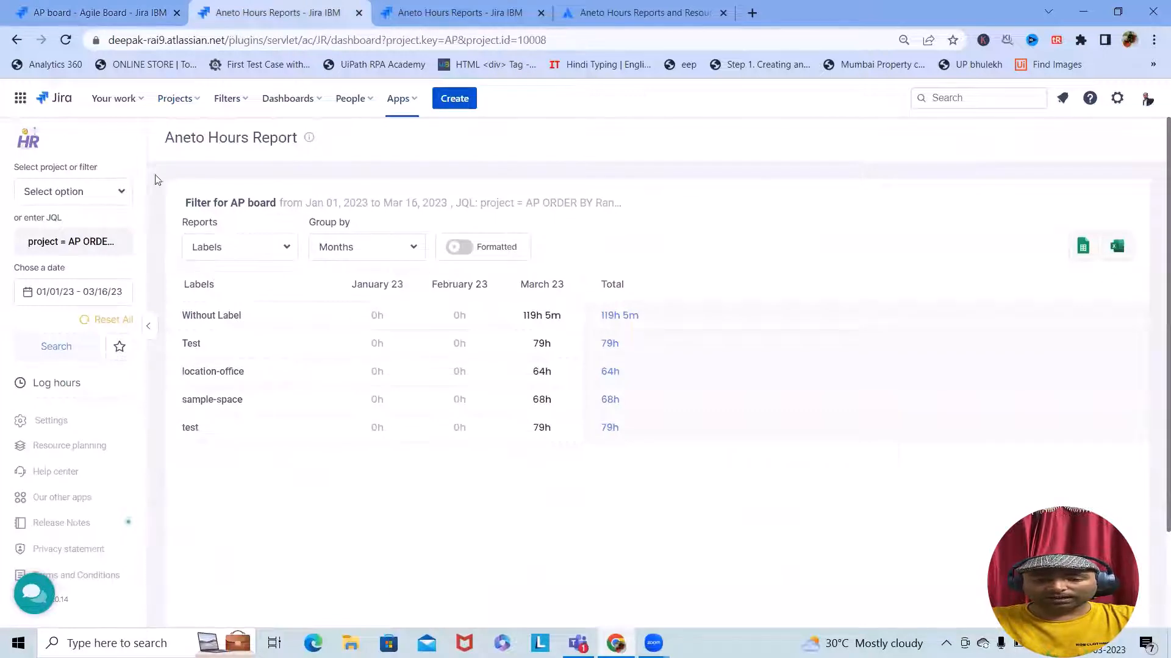
left_click(66, 40)
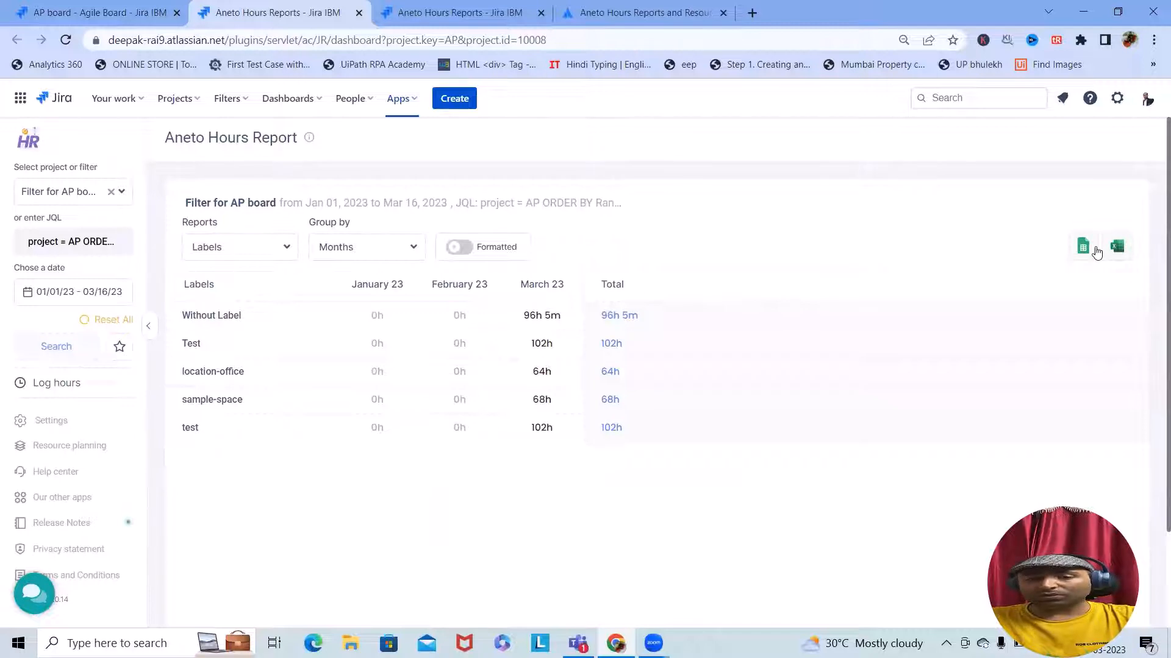
left_click(1117, 247)
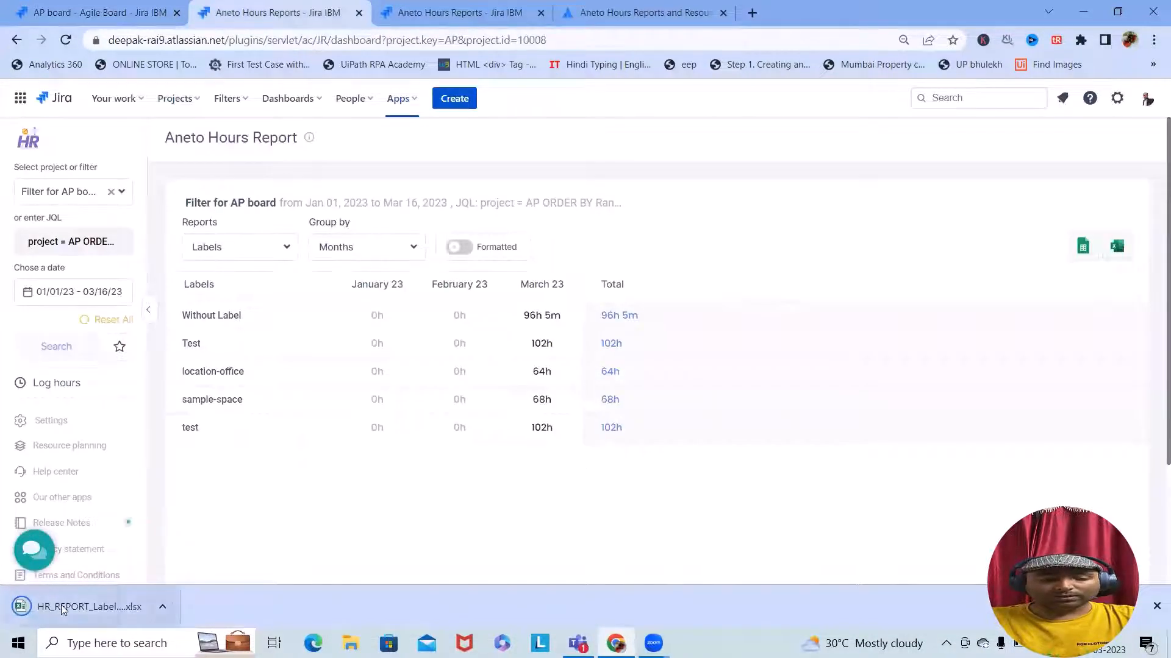
left_click(61, 606)
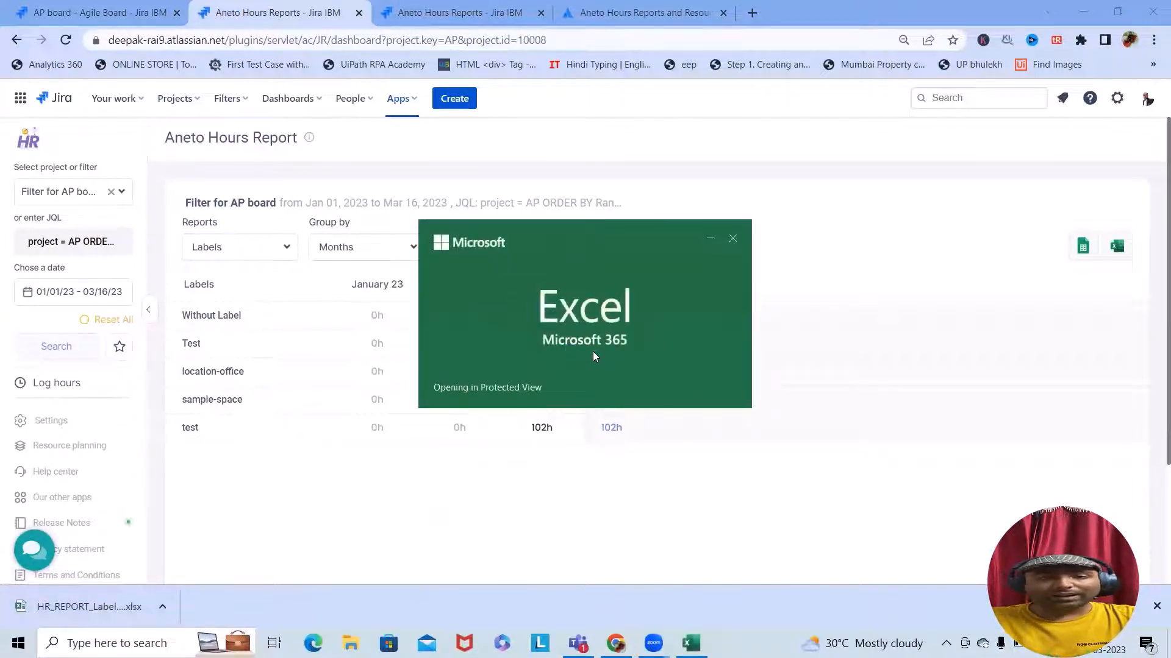
- Examine the Overview, Performance, Worklogs Performance and Worklogs sheets of the exported Labels workbook
scroll(445, 432, "down", 2)
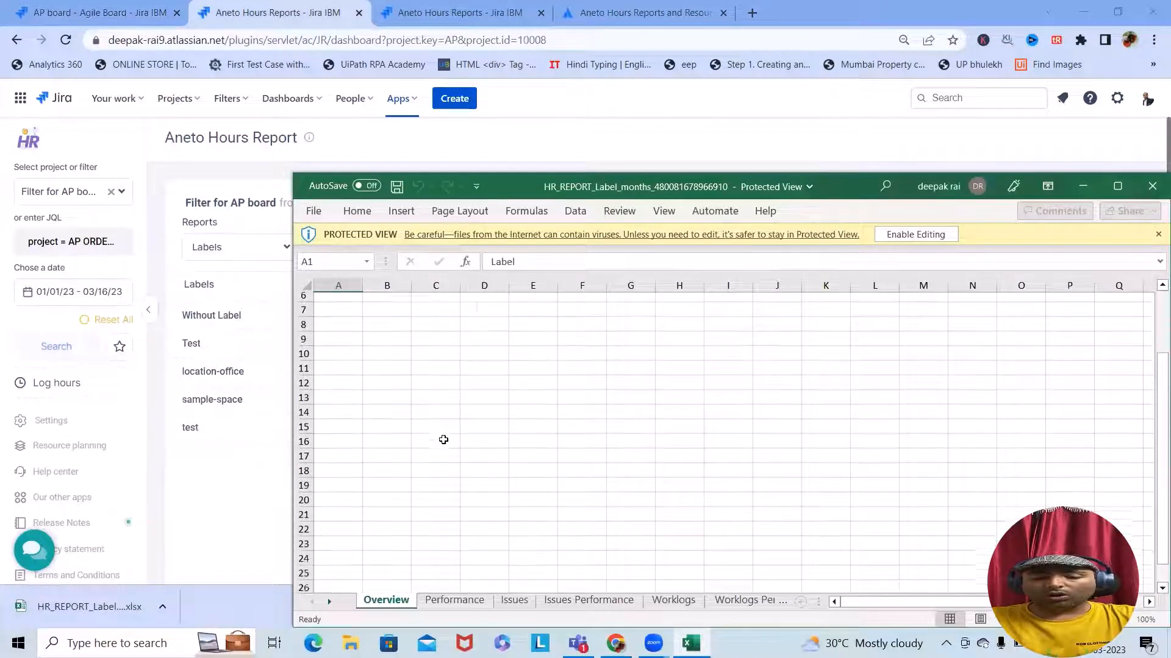
scroll(444, 433, "up", 1)
left_click(470, 602)
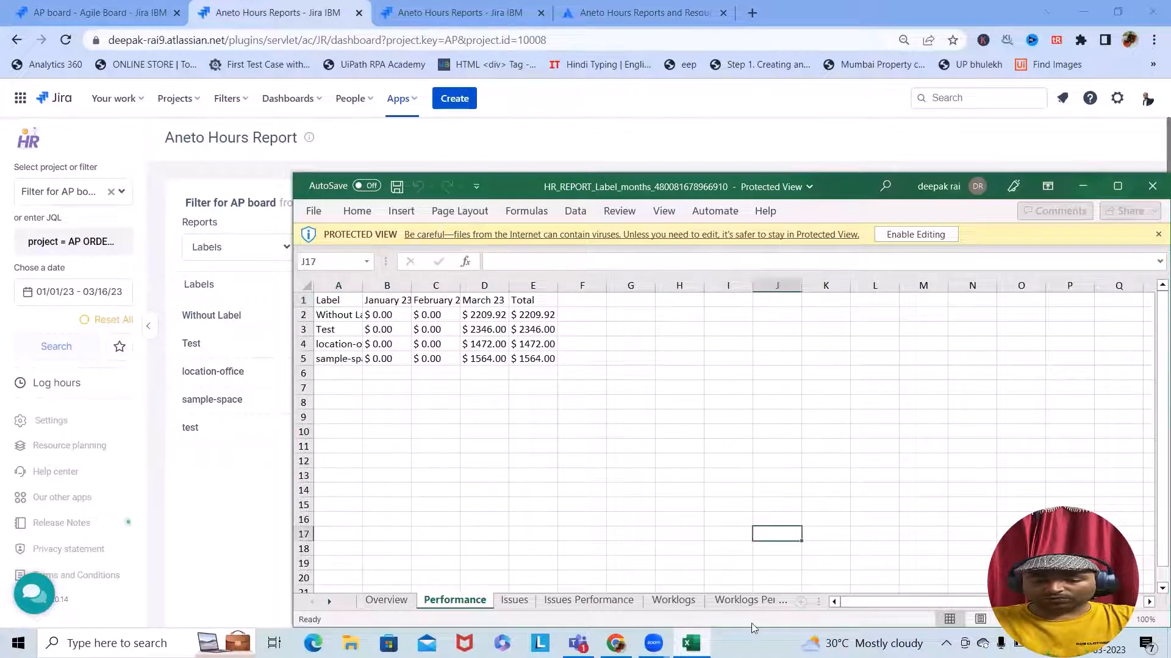
left_click(749, 605)
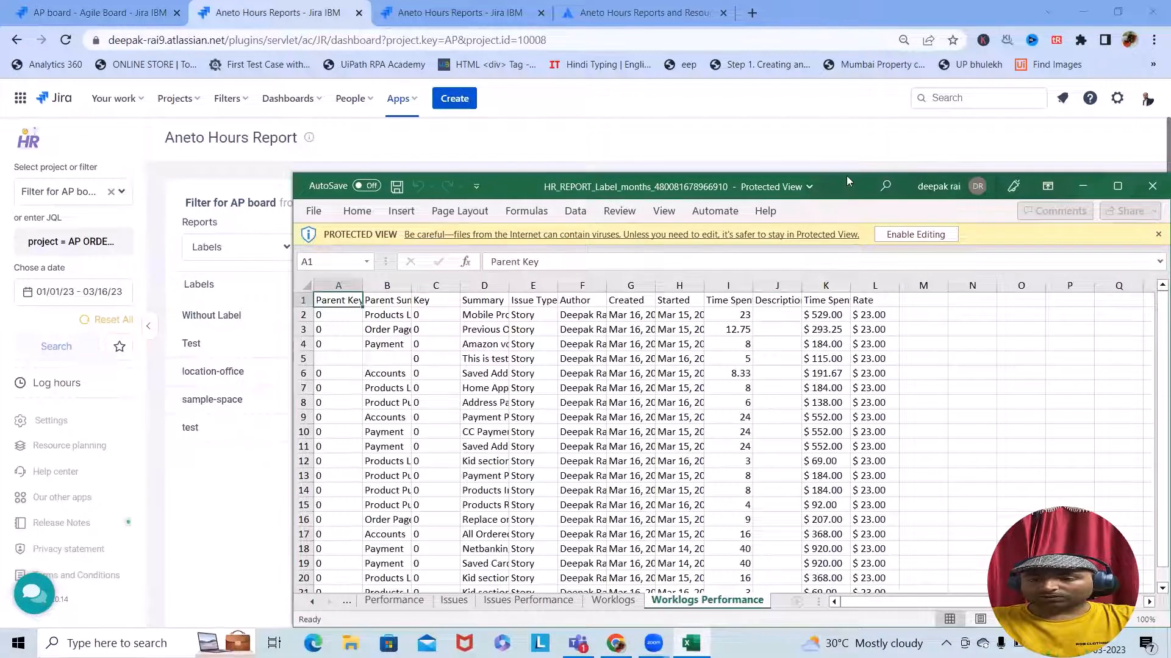
left_click_drag(844, 175, 640, 13)
left_click(412, 440)
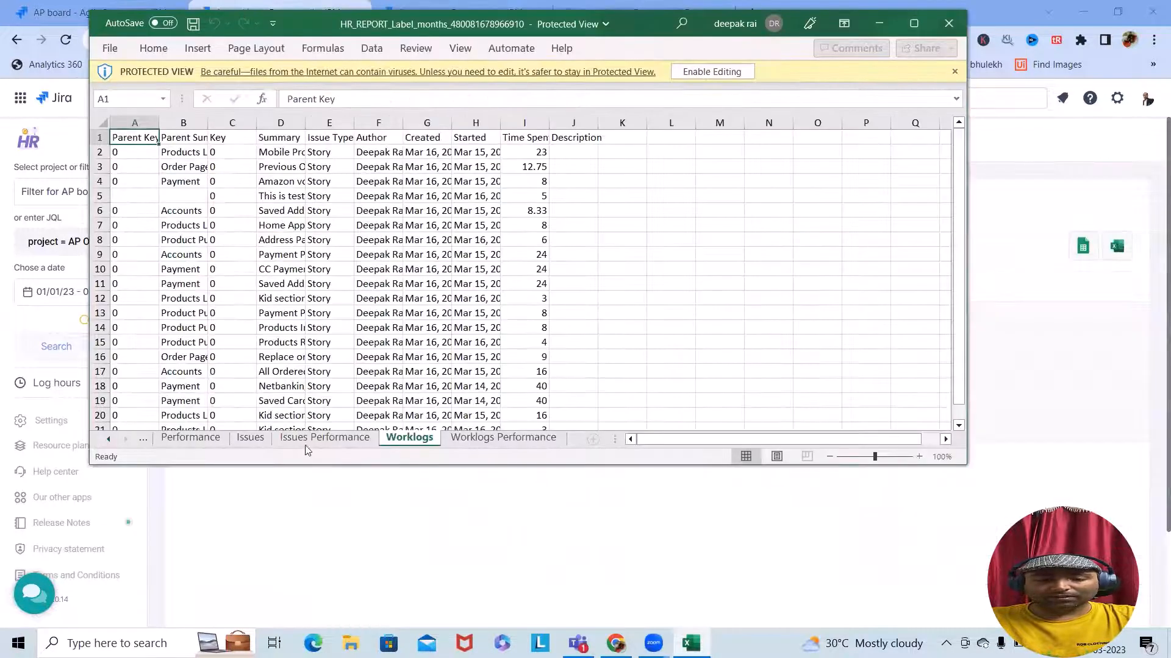
- Review the Issues Performance sheet's rows and its Remaining Estimate, Time In Selected Dates, Rollup Time and Time Spent Cost Total headers, and close the workbook
left_click(314, 438)
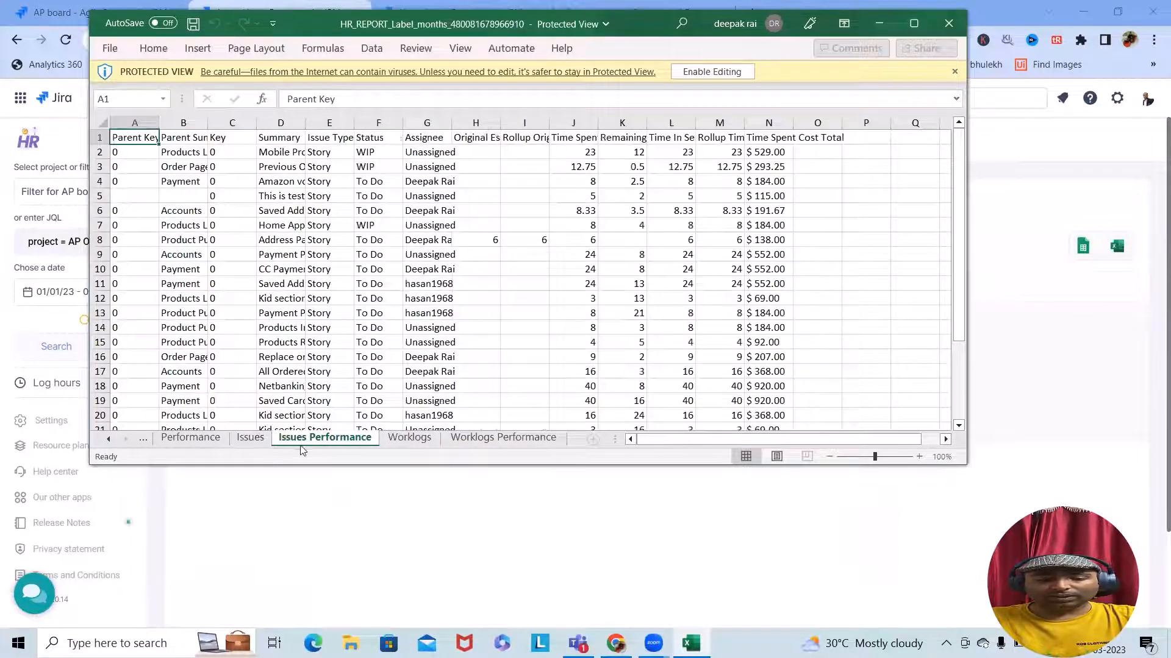
scroll(500, 352, "down", 11)
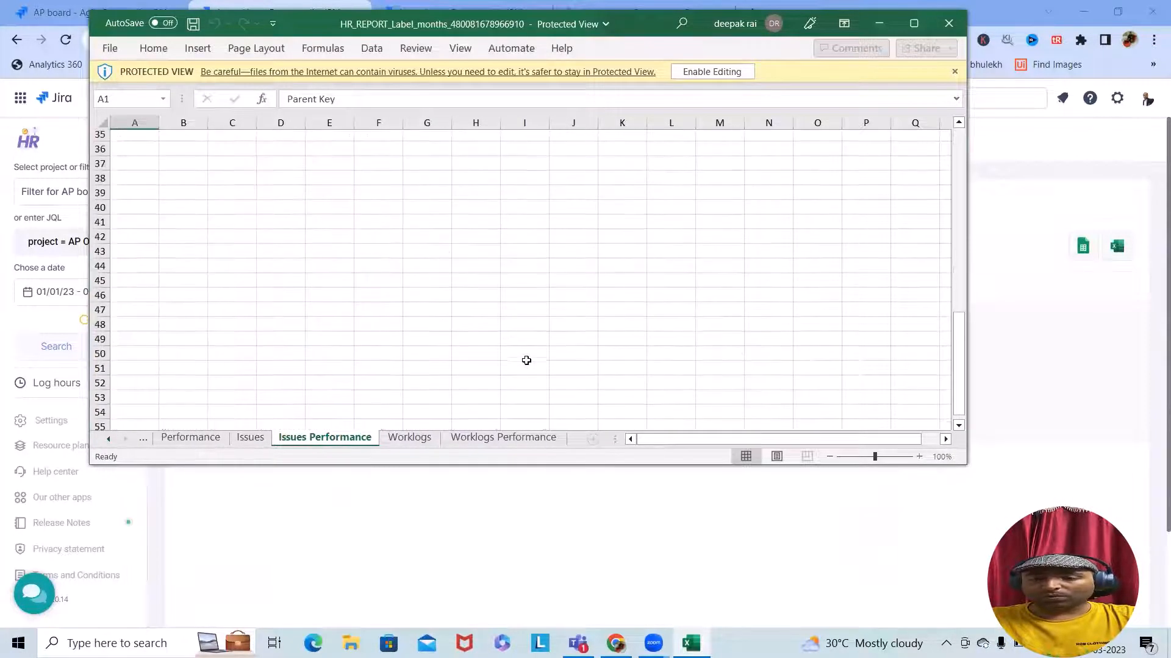
scroll(527, 366, "up", 11)
left_click(627, 138)
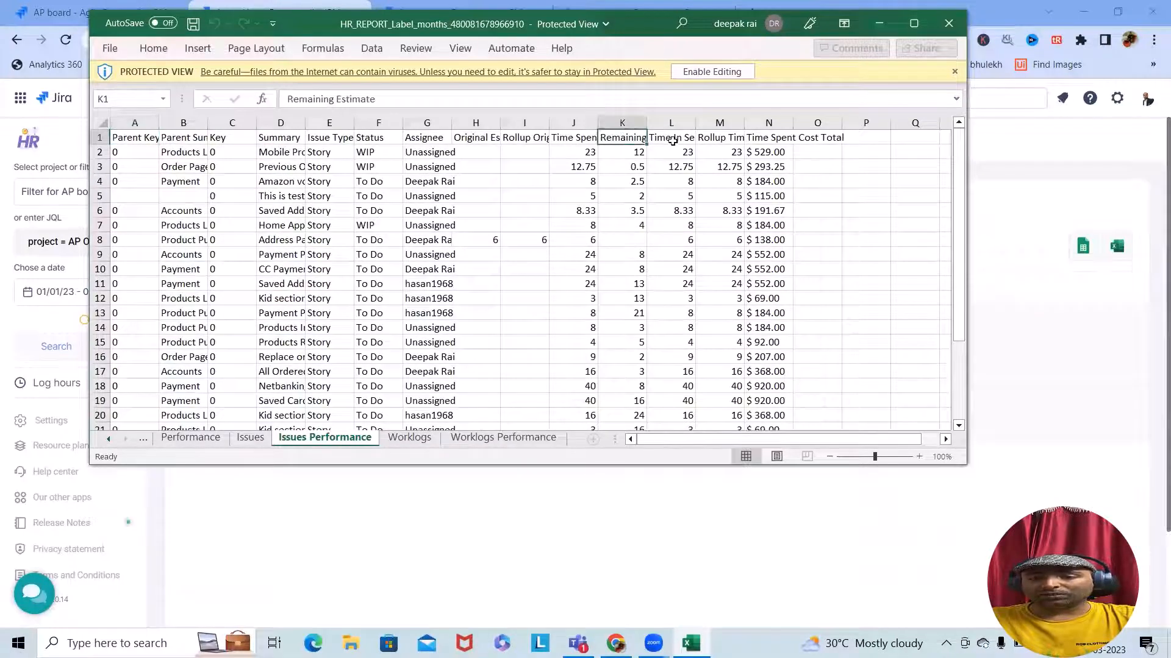
left_click(673, 139)
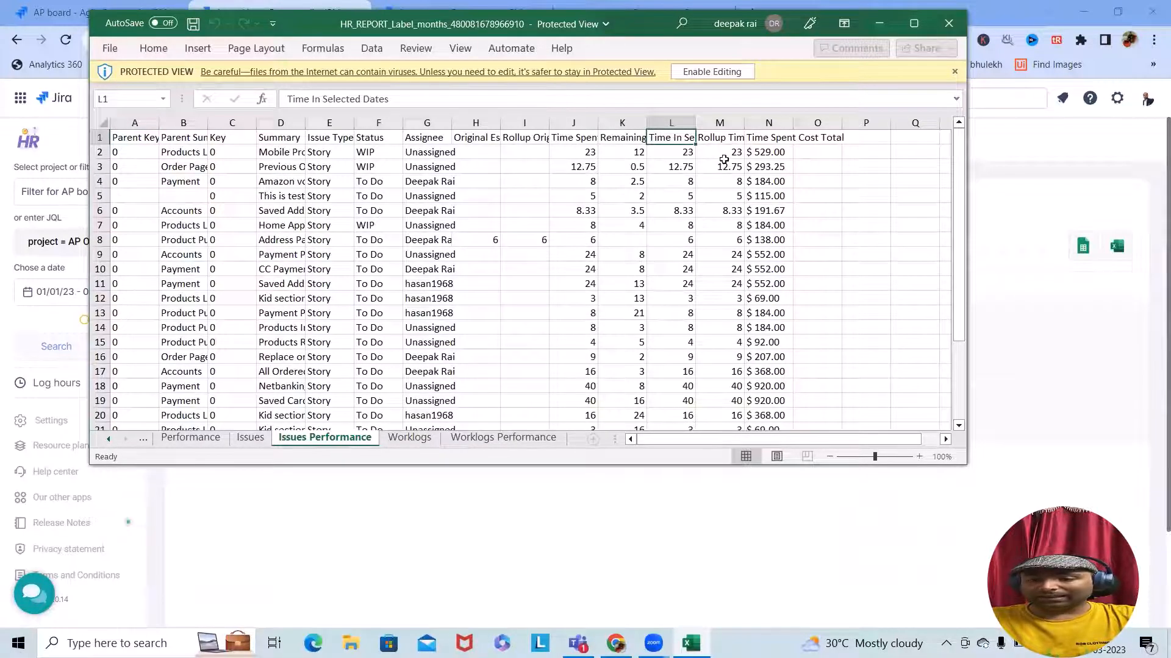
left_click(725, 139)
left_click(780, 134)
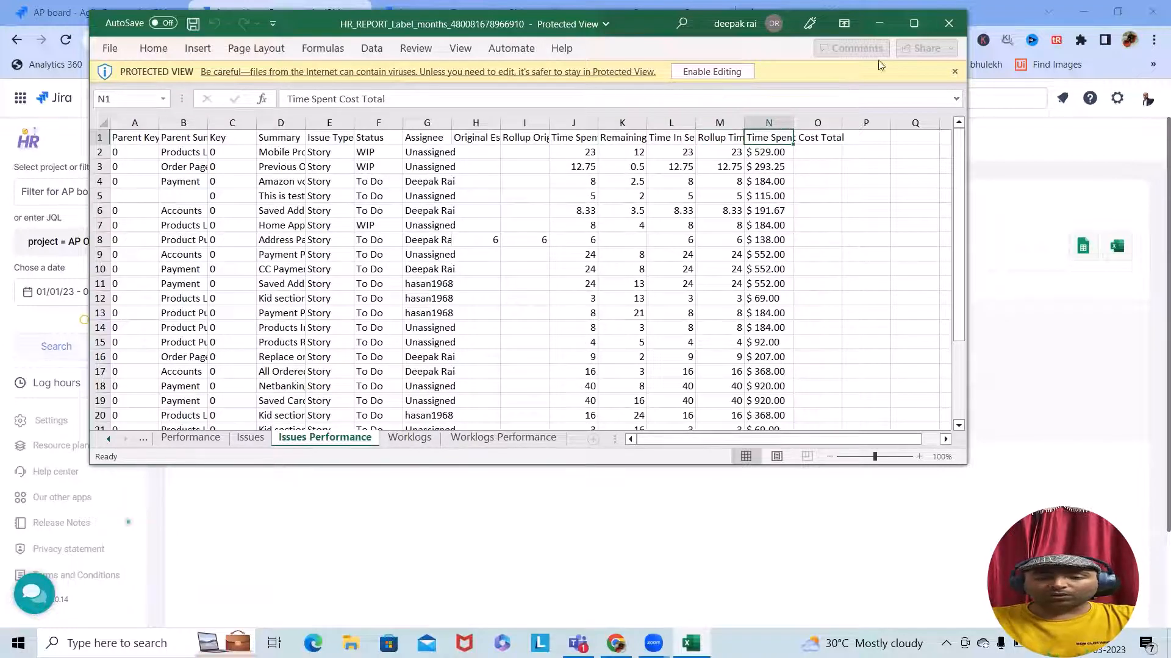
left_click(948, 23)
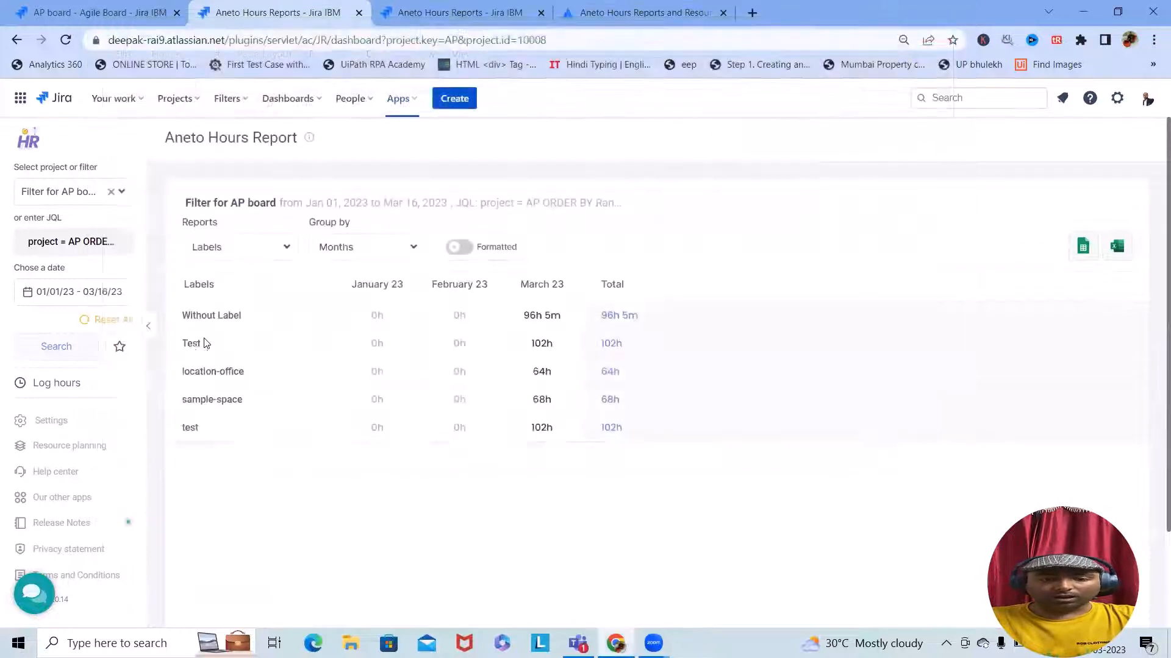
- View the Log hours page and open the Hourly rates settings
left_click(51, 389)
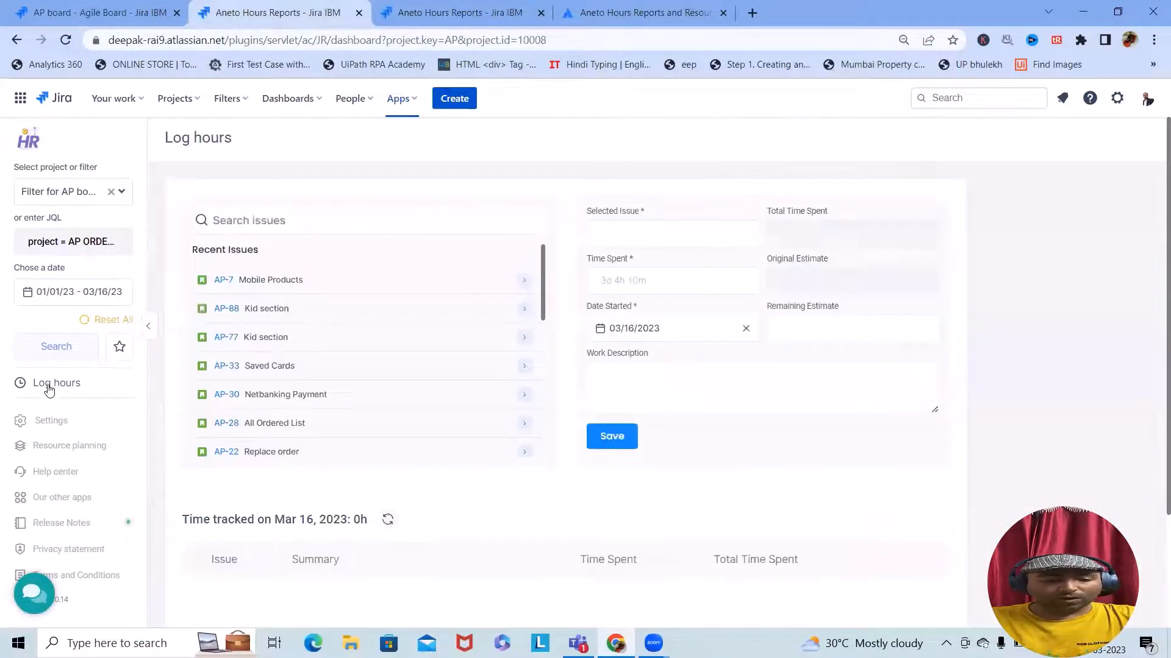
left_click(34, 421)
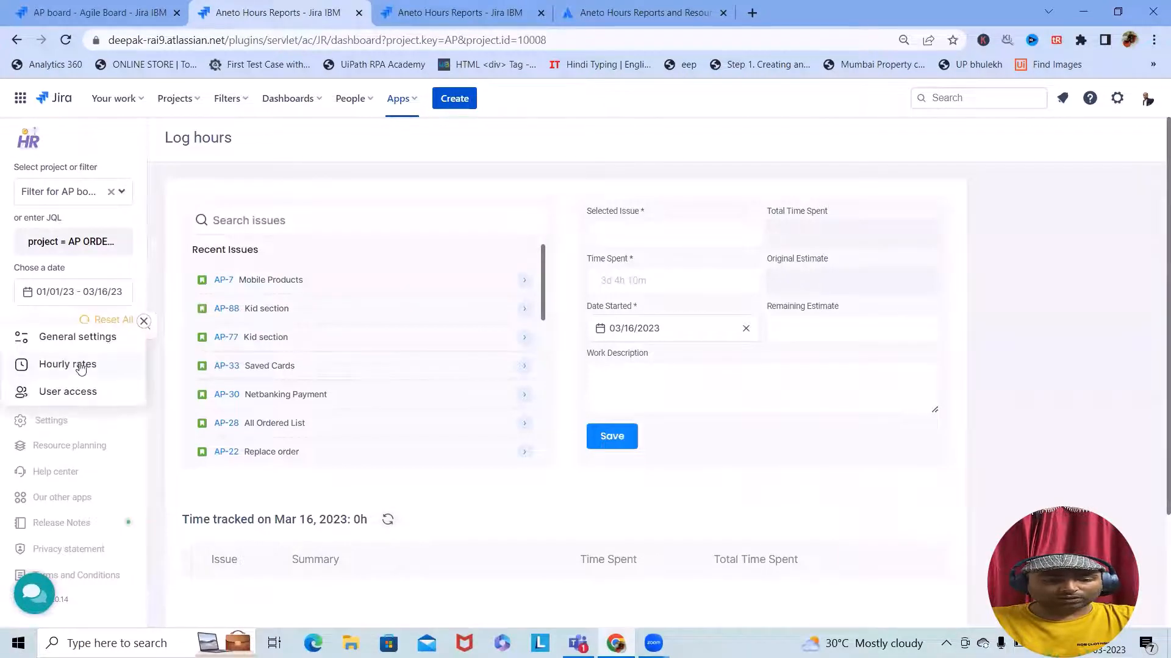
left_click(74, 367)
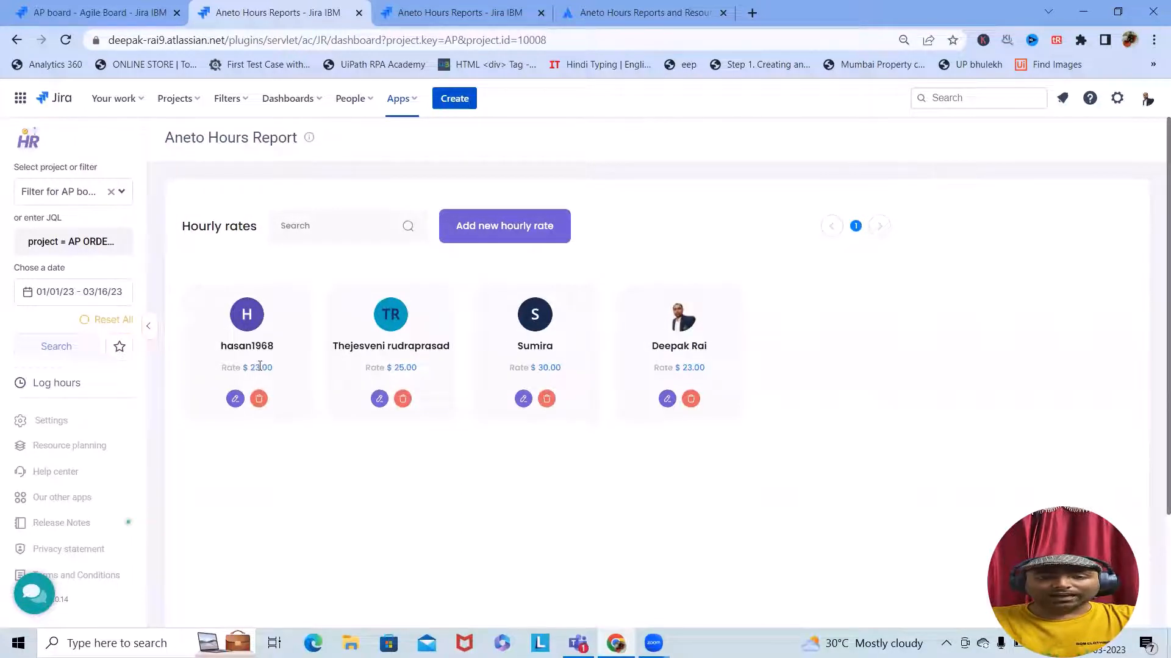
- Set the first listed user's hourly rate to 25 and save it
left_click(234, 400)
double_click(531, 249)
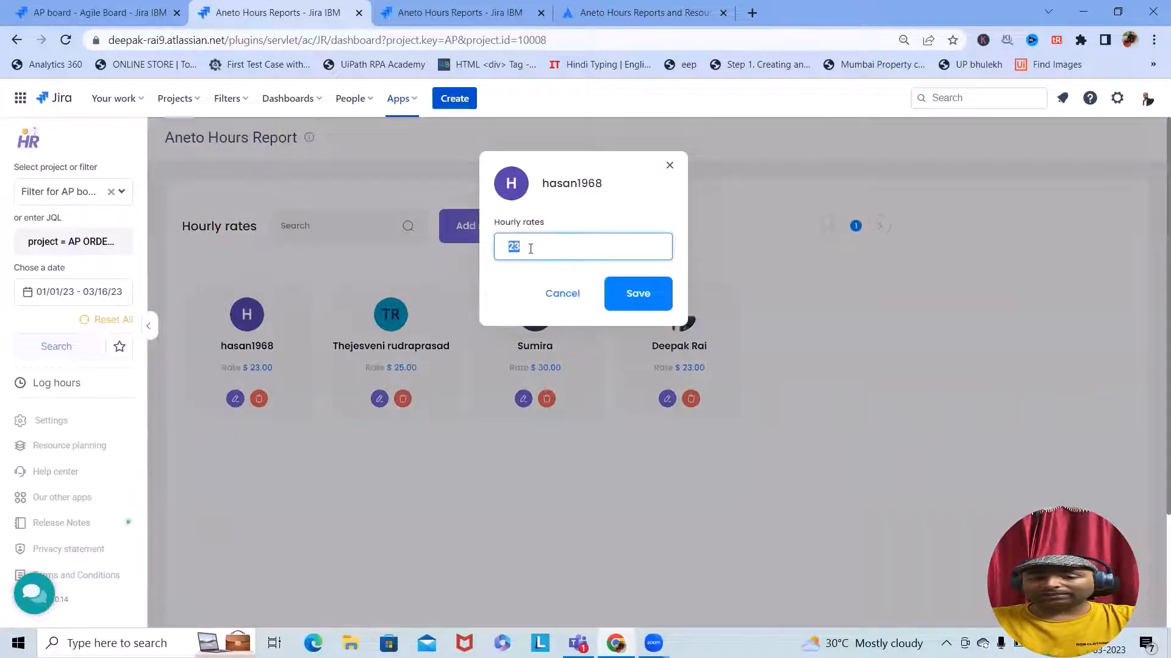
type("2")
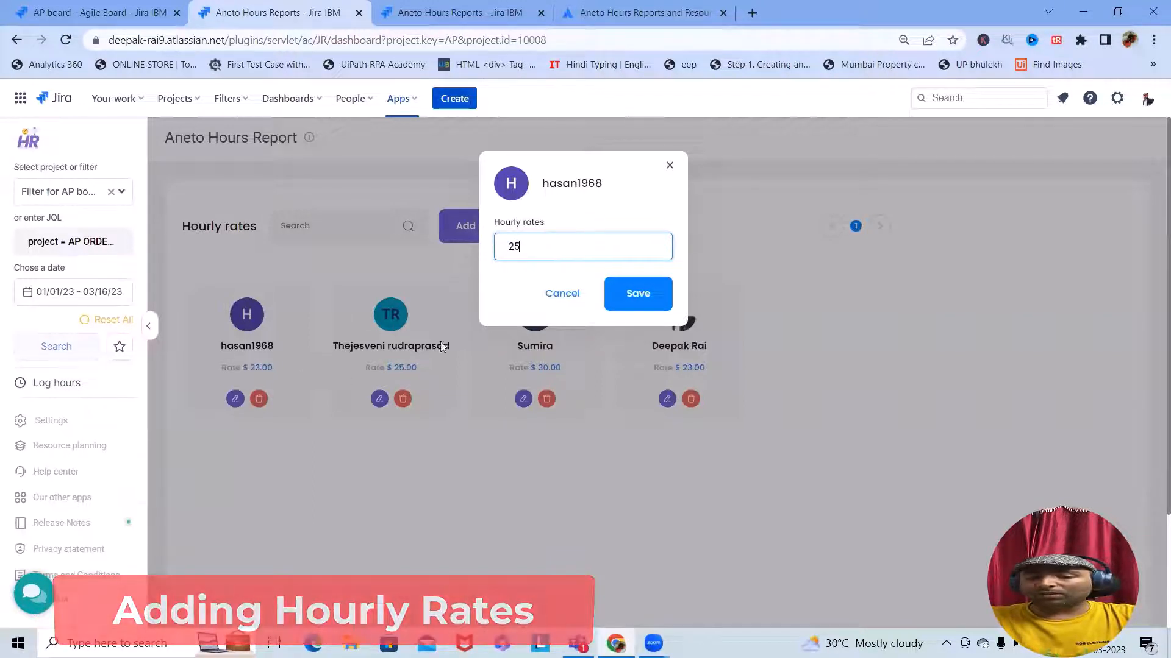
left_click(629, 294)
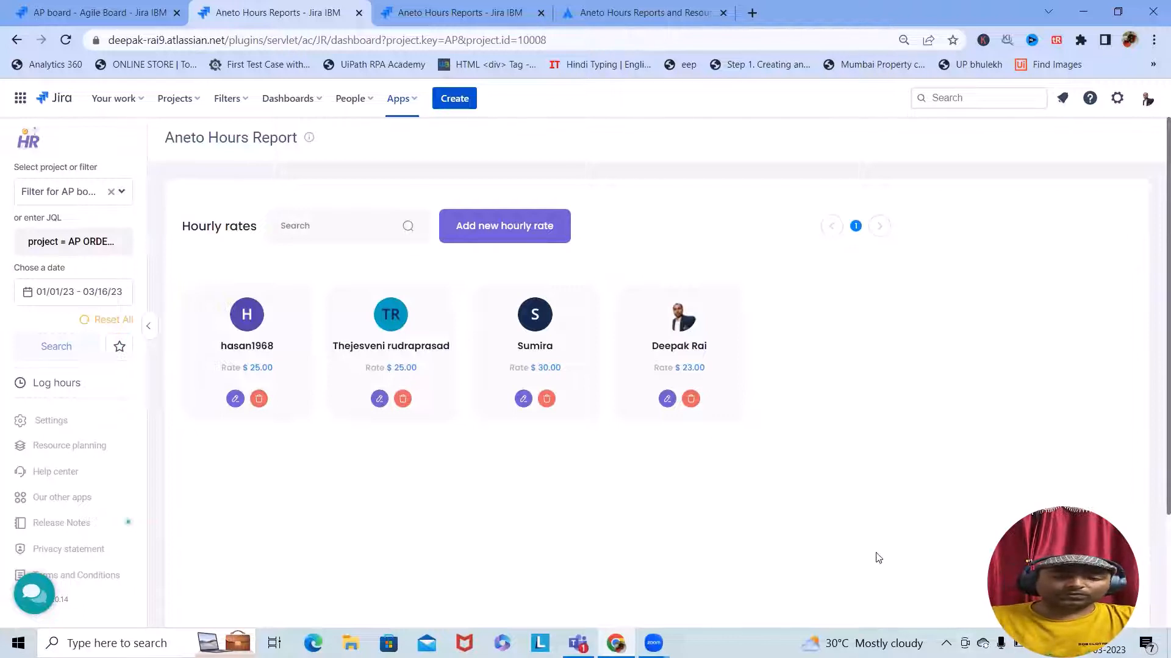
- Try to add a new hourly rate of 30 for the second listed user, and cancel the entry
left_click(495, 237)
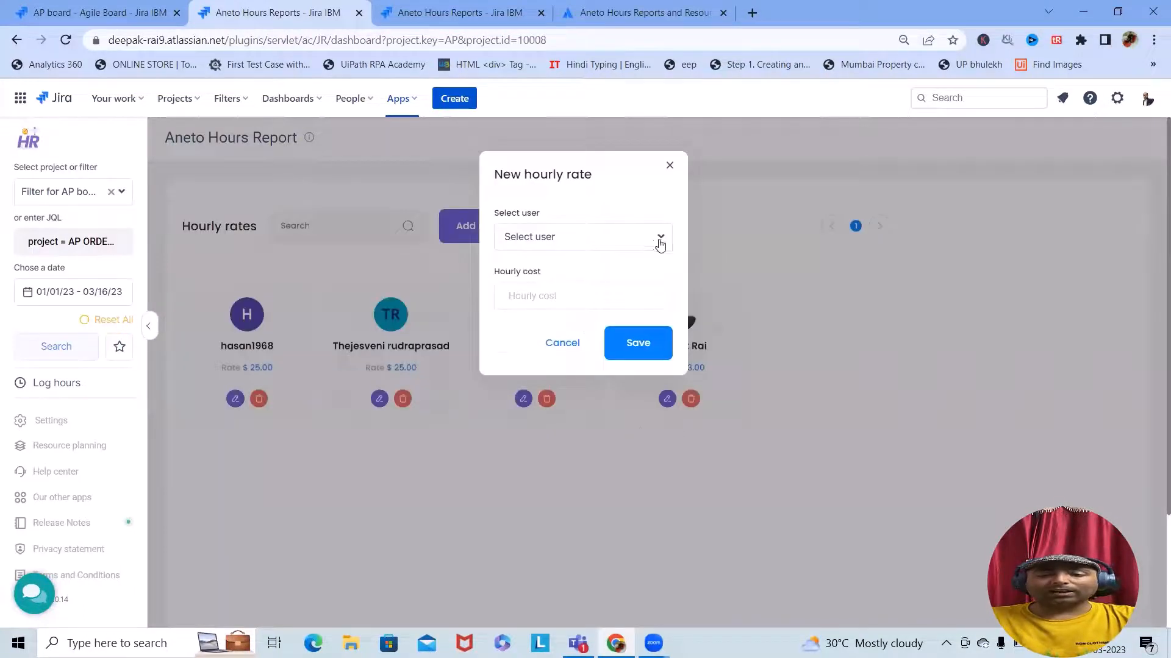
left_click(660, 239)
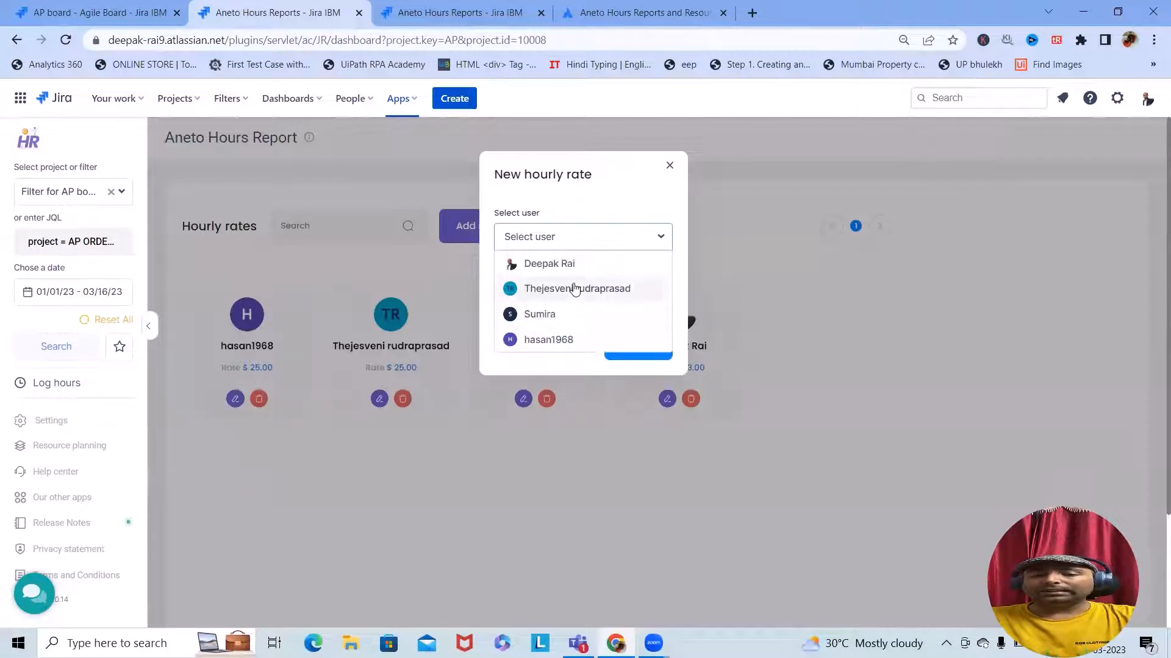
left_click(570, 287)
left_click(547, 299)
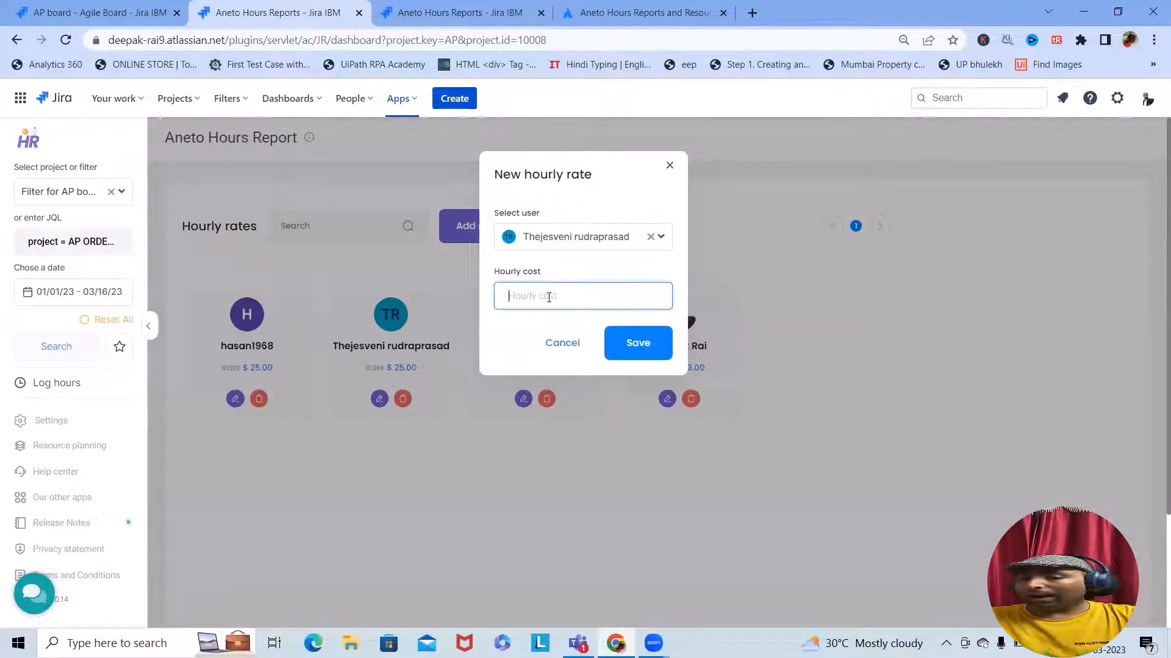
type("30")
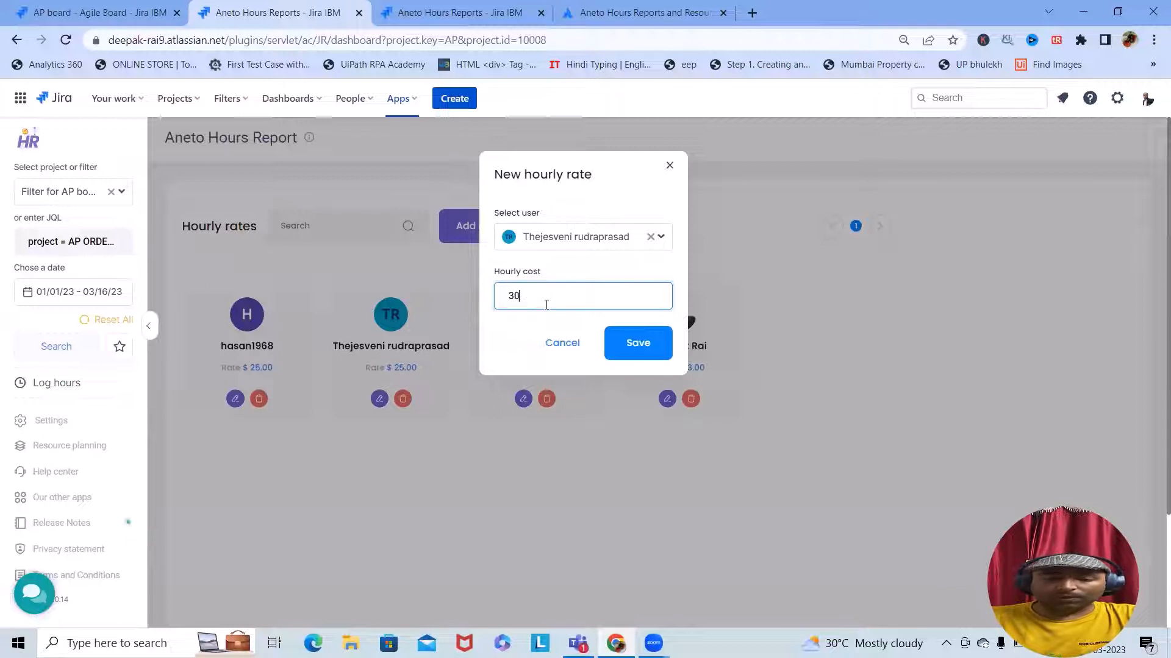
left_click(637, 348)
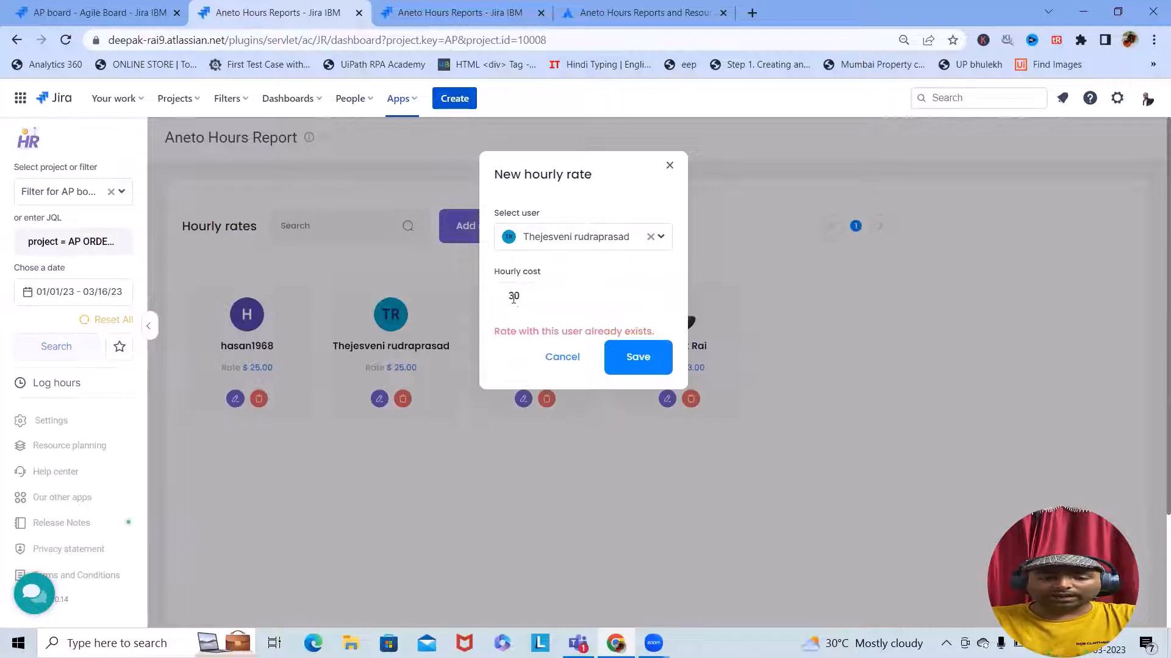
left_click(560, 358)
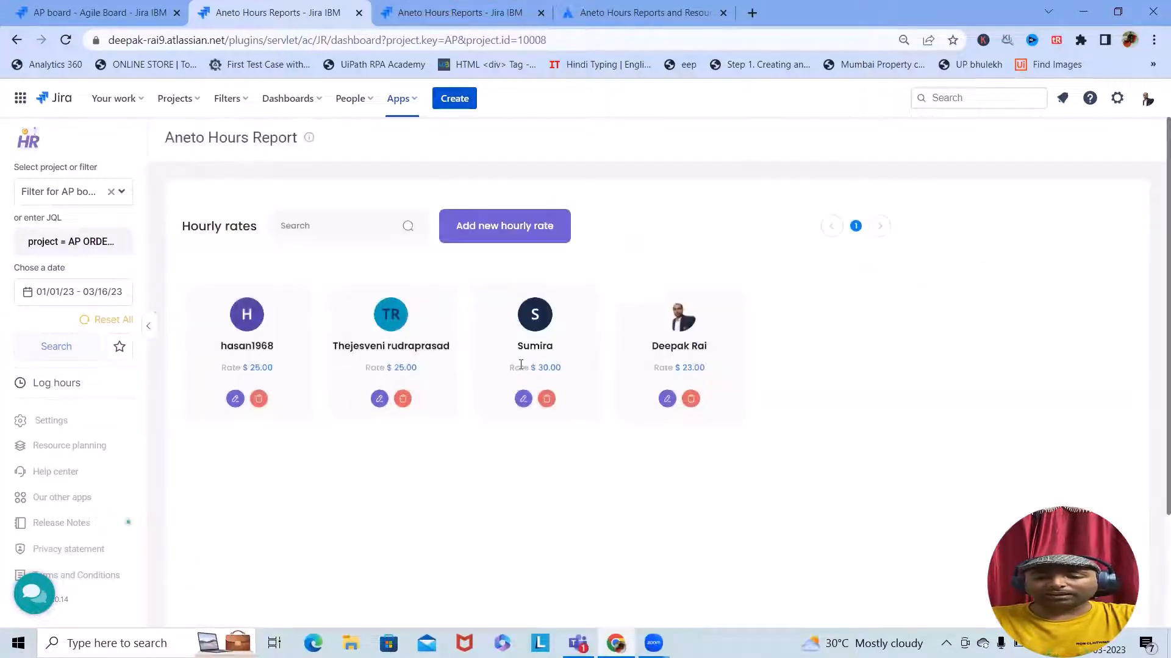
- Delete the second listed user's hourly rate and add a new hourly rate of 30 for the same user
left_click(402, 398)
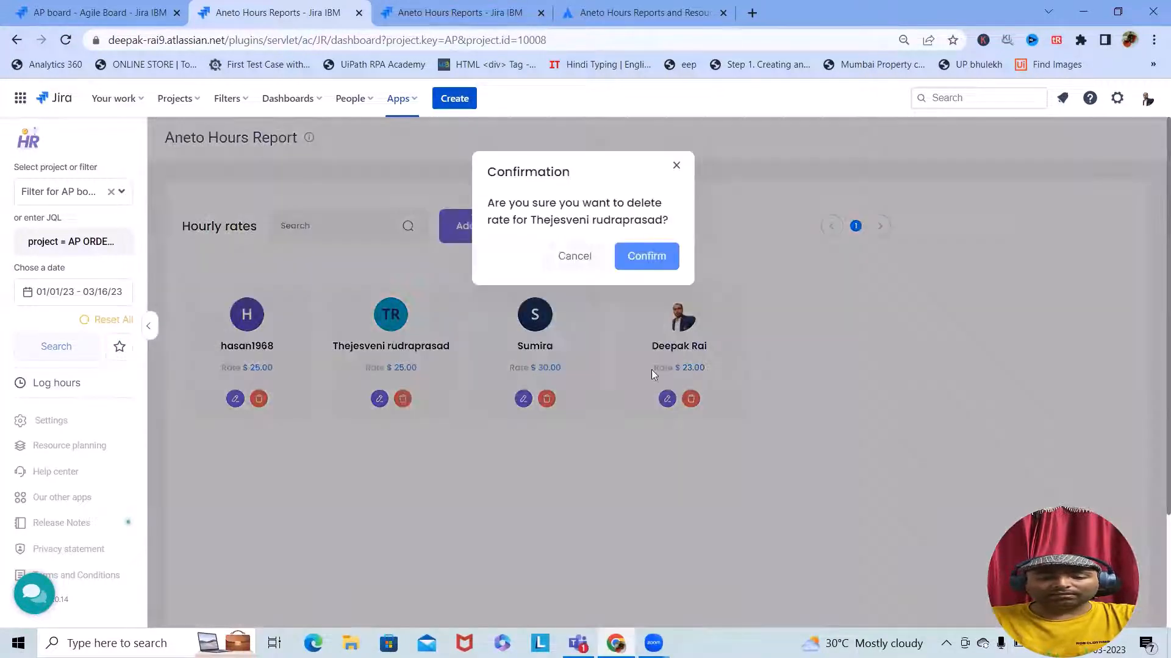
left_click(646, 255)
left_click(536, 226)
left_click(610, 237)
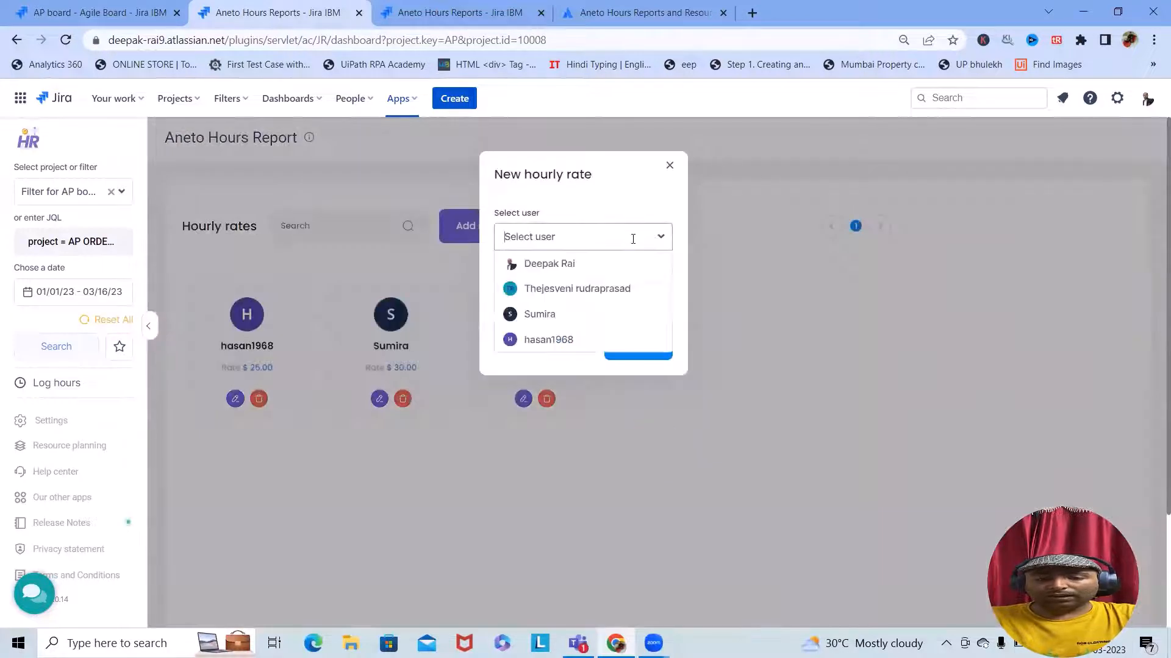
left_click(573, 289)
left_click(573, 298)
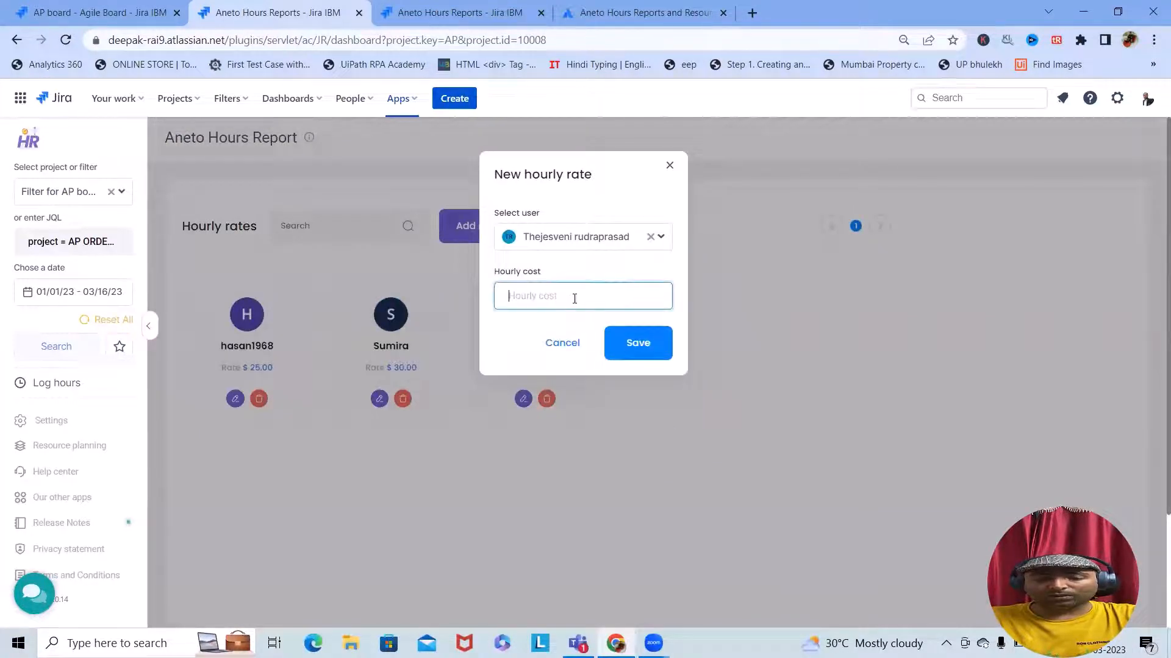
type("30")
left_click(640, 343)
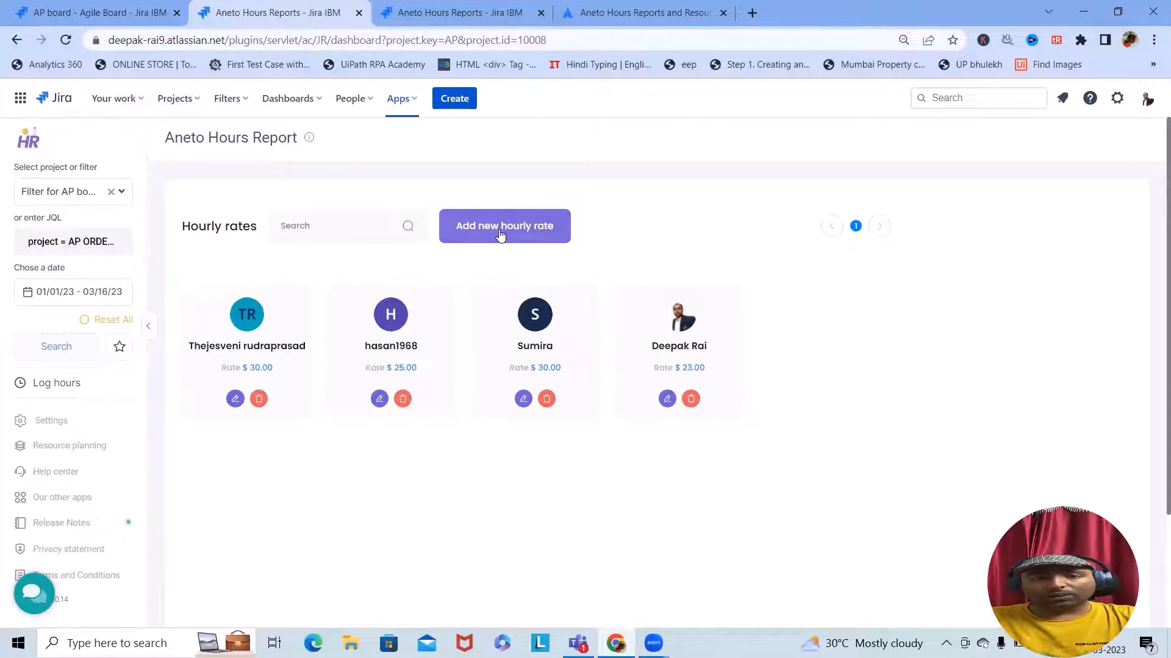
- Add the third selectable user with Regular access in the User access settings, and delete that permission
left_click(46, 424)
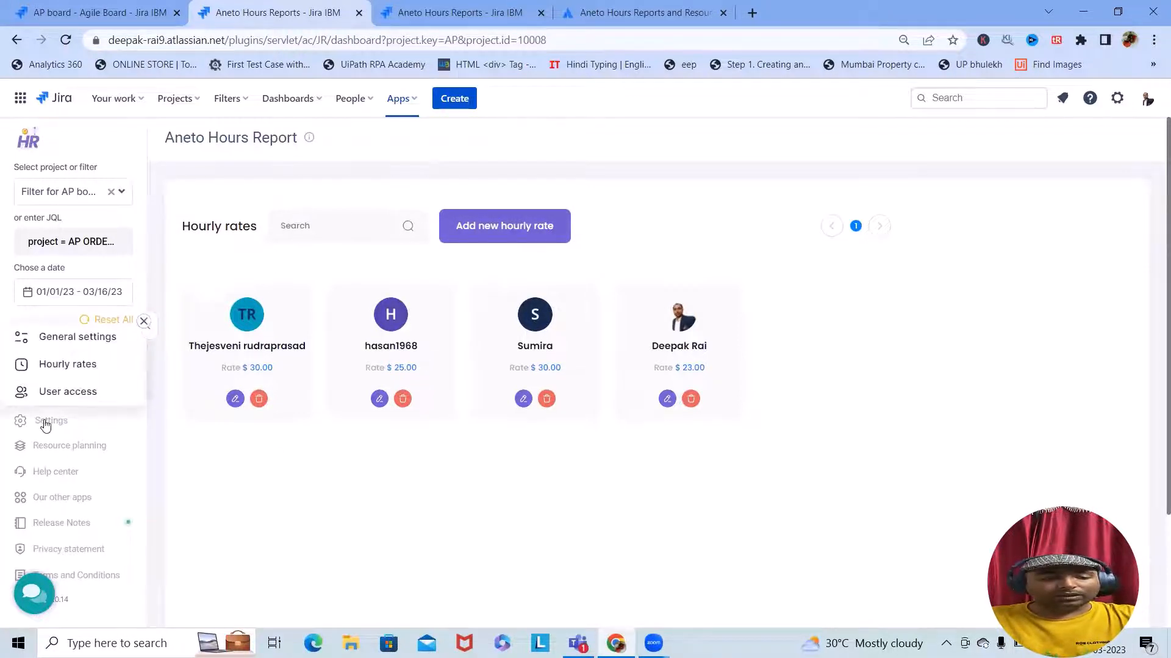
left_click(70, 393)
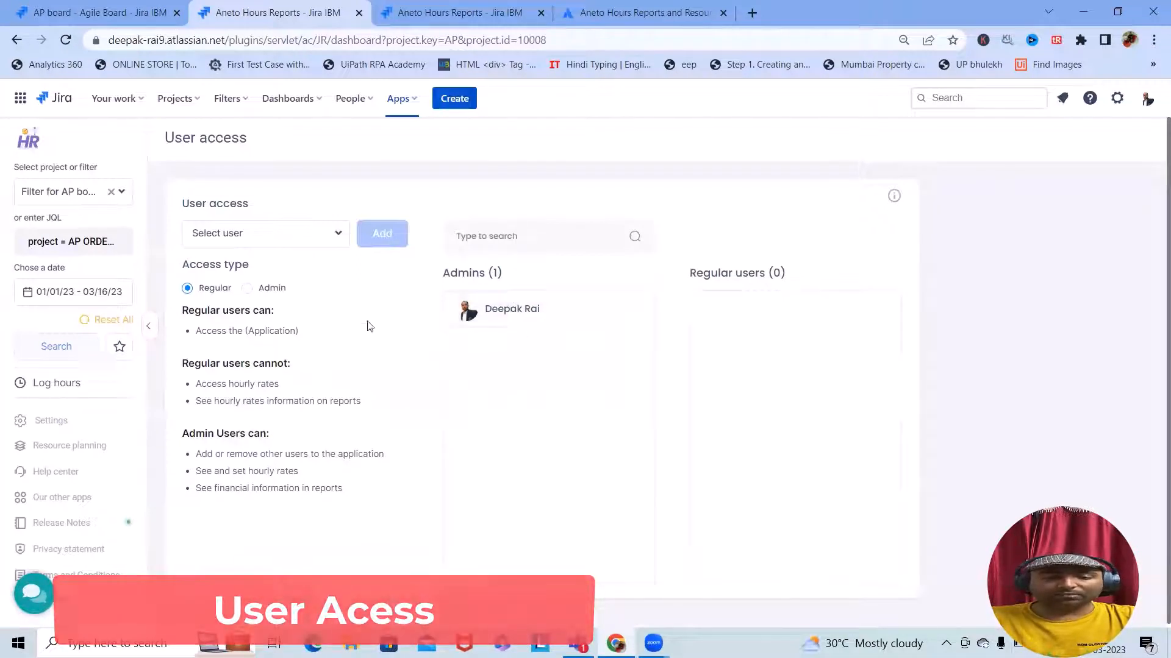
left_click(337, 236)
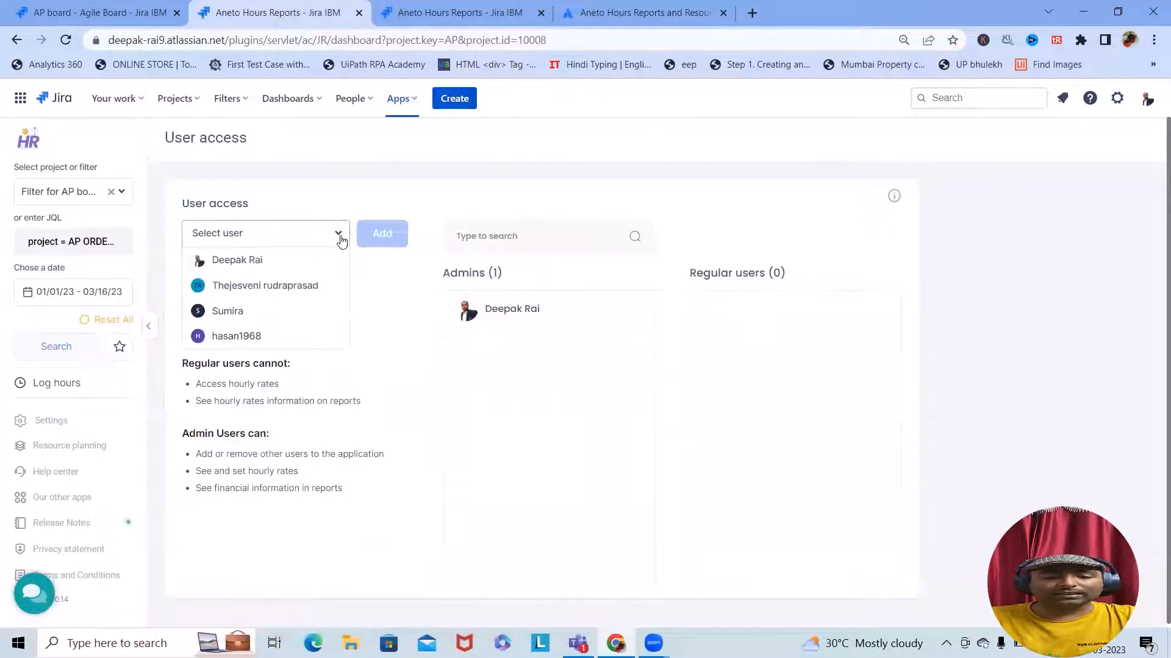
left_click(235, 312)
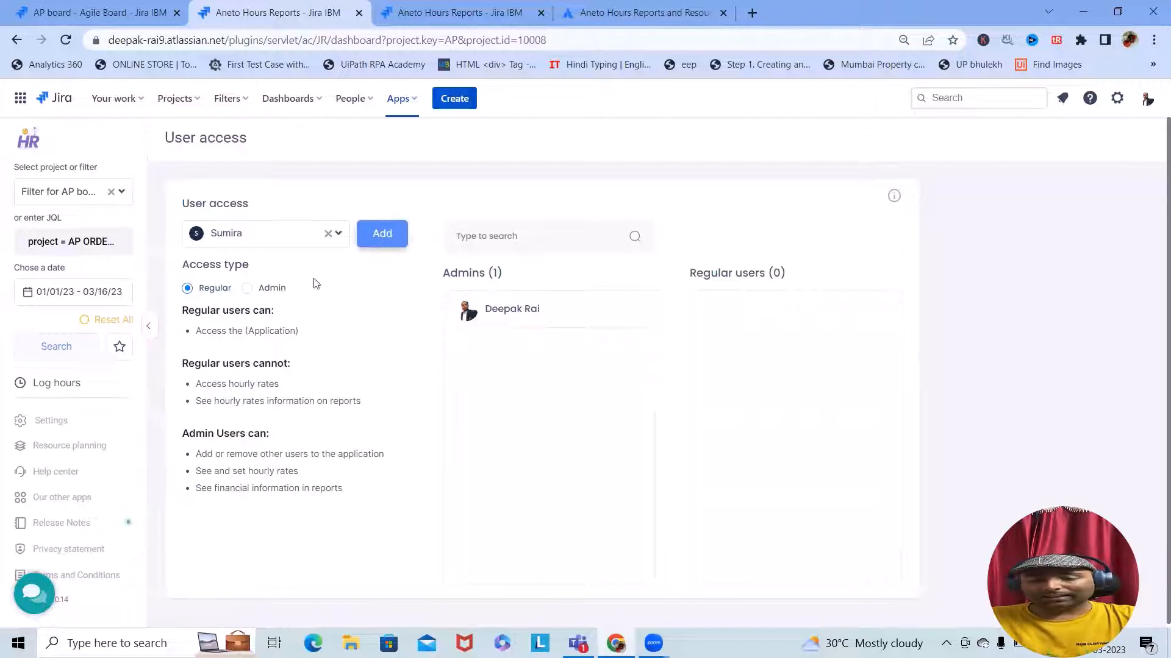
left_click(380, 233)
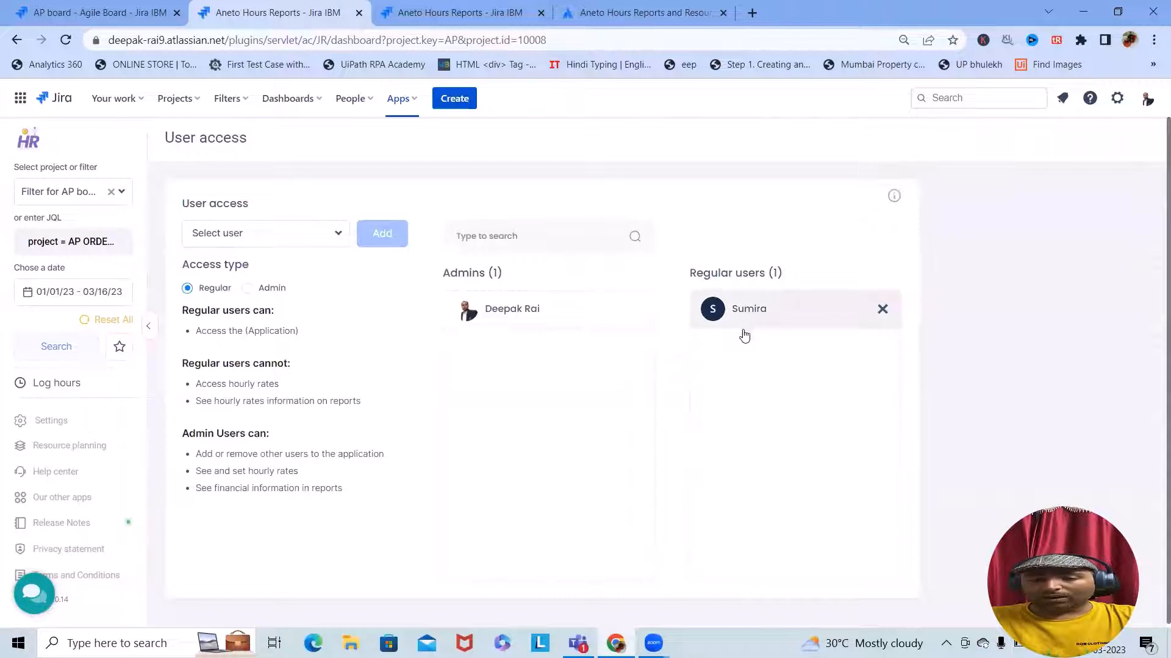
left_click(883, 310)
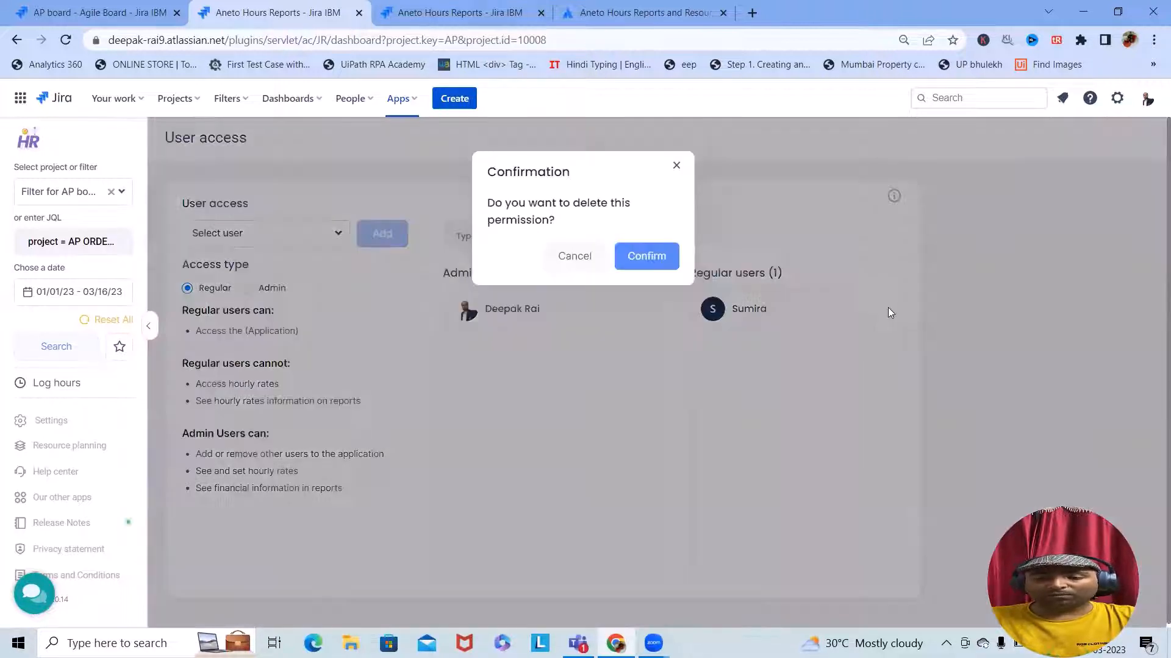
left_click(645, 253)
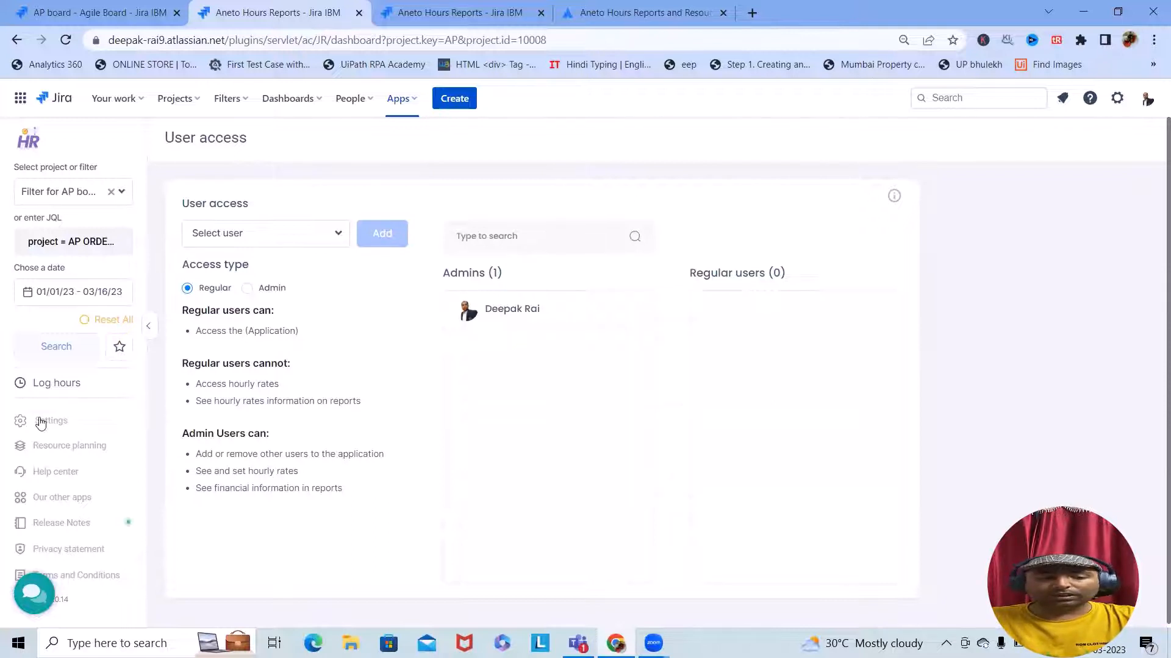
- Open the General settings and save them as they are
left_click(41, 418)
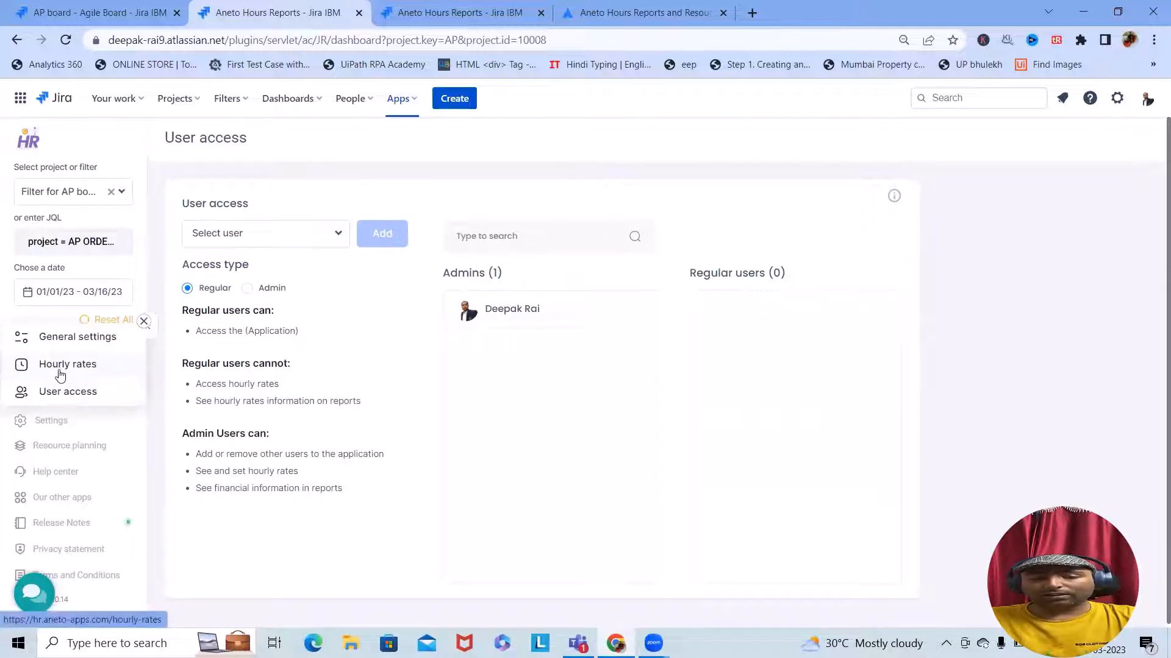
left_click(76, 337)
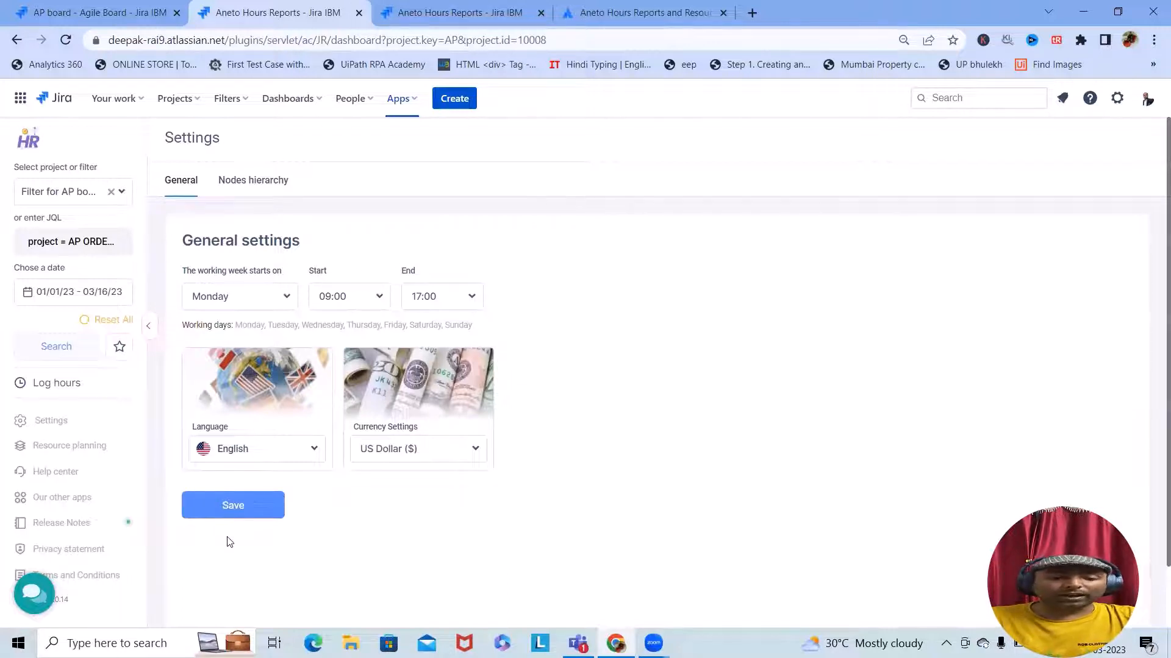
left_click(227, 508)
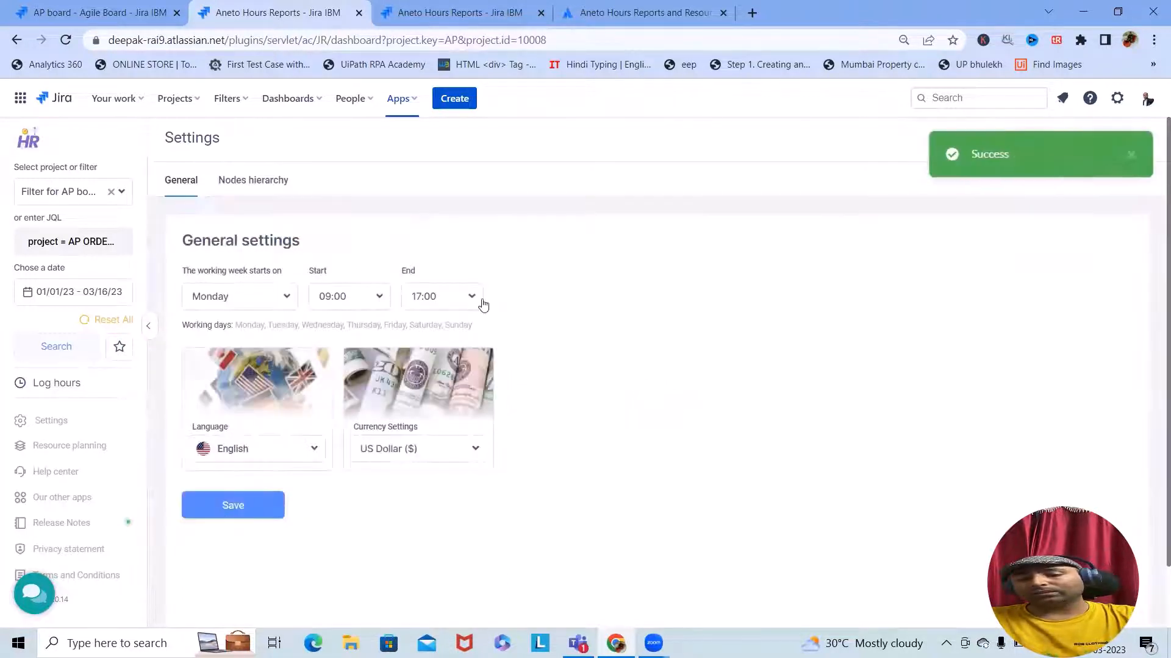
- Open the Log hours page and examine the time details of issue AP-7 Mobile Products
left_click(3, 394)
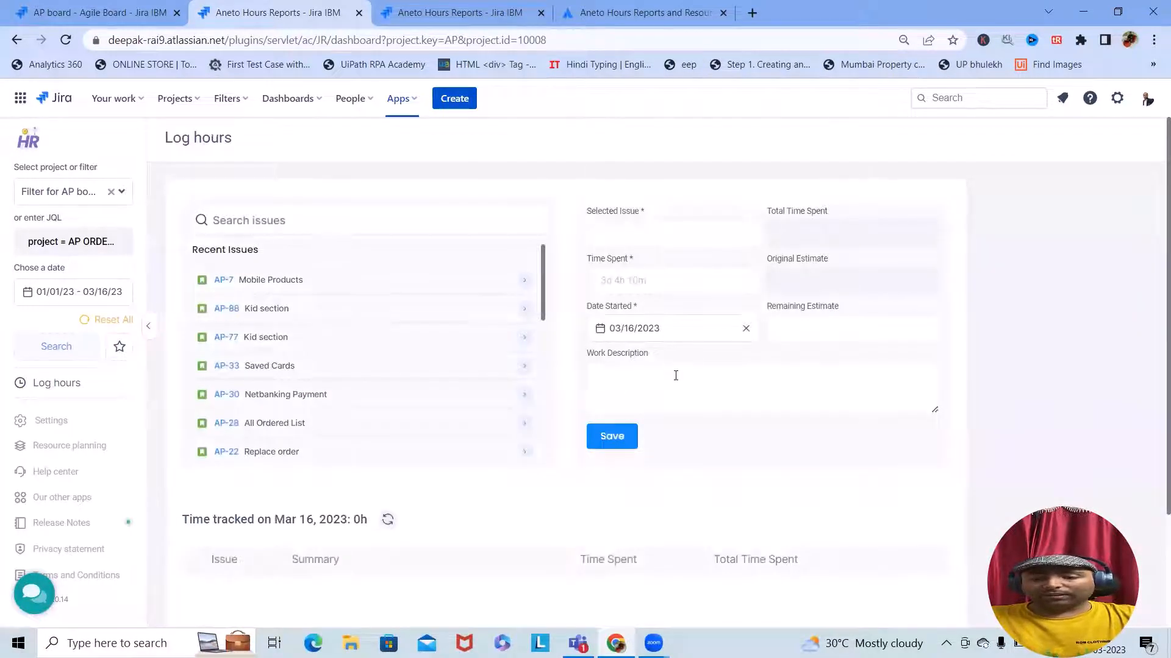
scroll(332, 533, "down", 3)
scroll(470, 397, "up", 3)
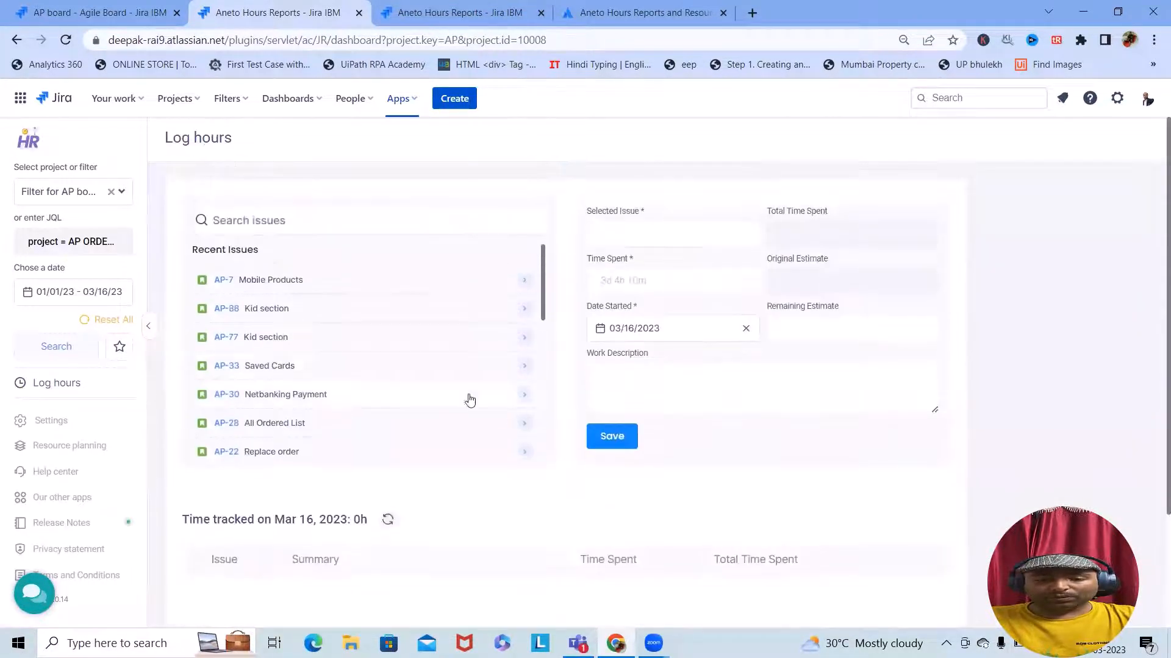
left_click(261, 280)
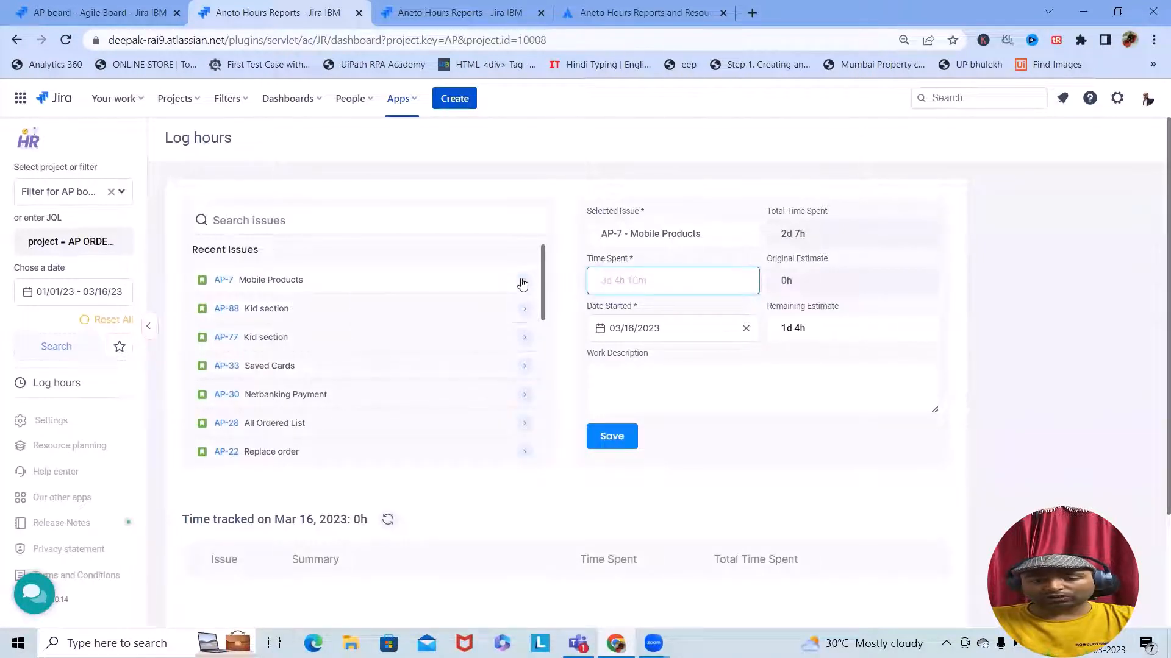
left_click(830, 233)
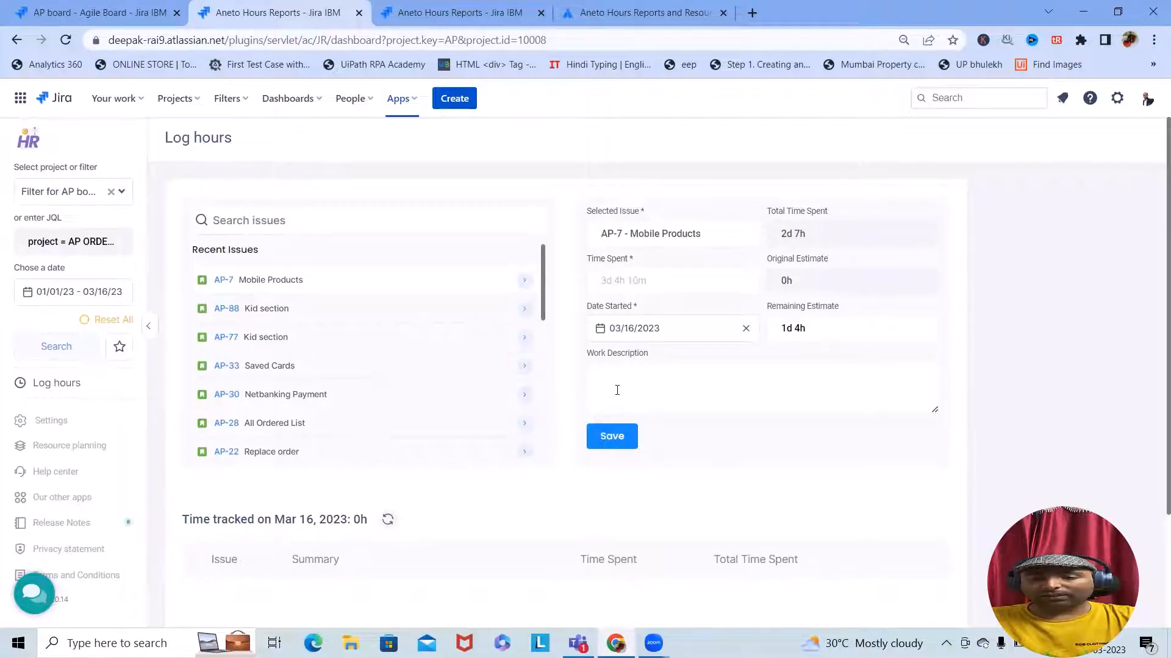
- Look through recent issues such as AP-77 Kid section, and try to save a log for AP-22 Replace order with no time spent
left_click(302, 339)
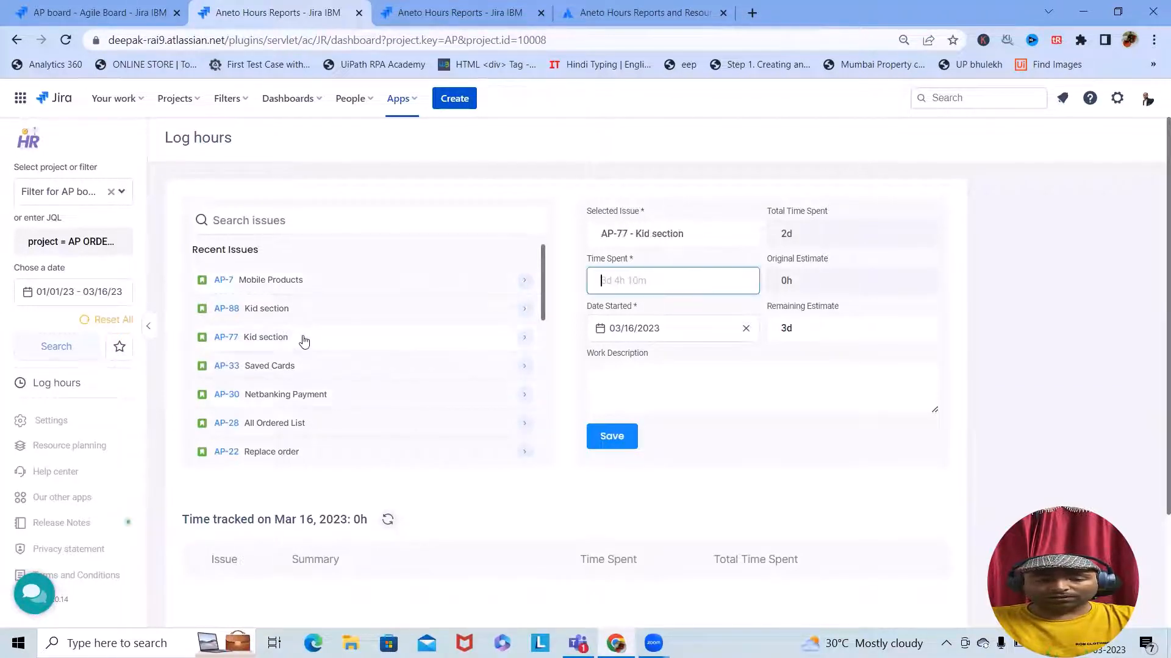
left_click(303, 413)
left_click(285, 451)
scroll(321, 507, "down", 3)
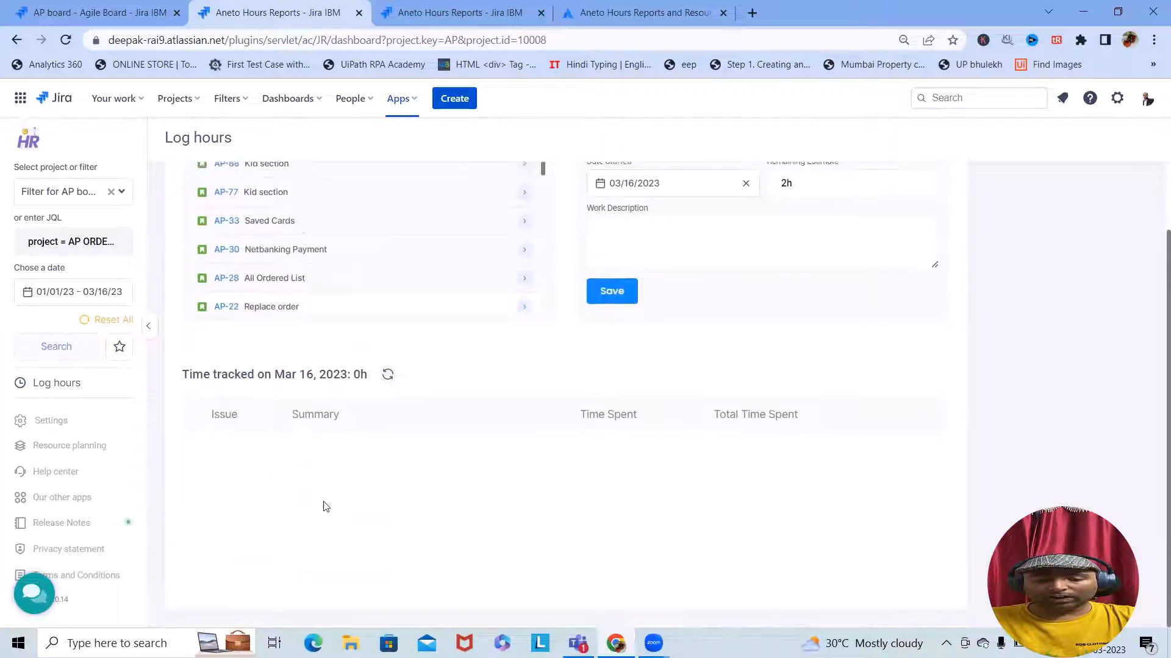
scroll(614, 366, "up", 1)
left_click(617, 373)
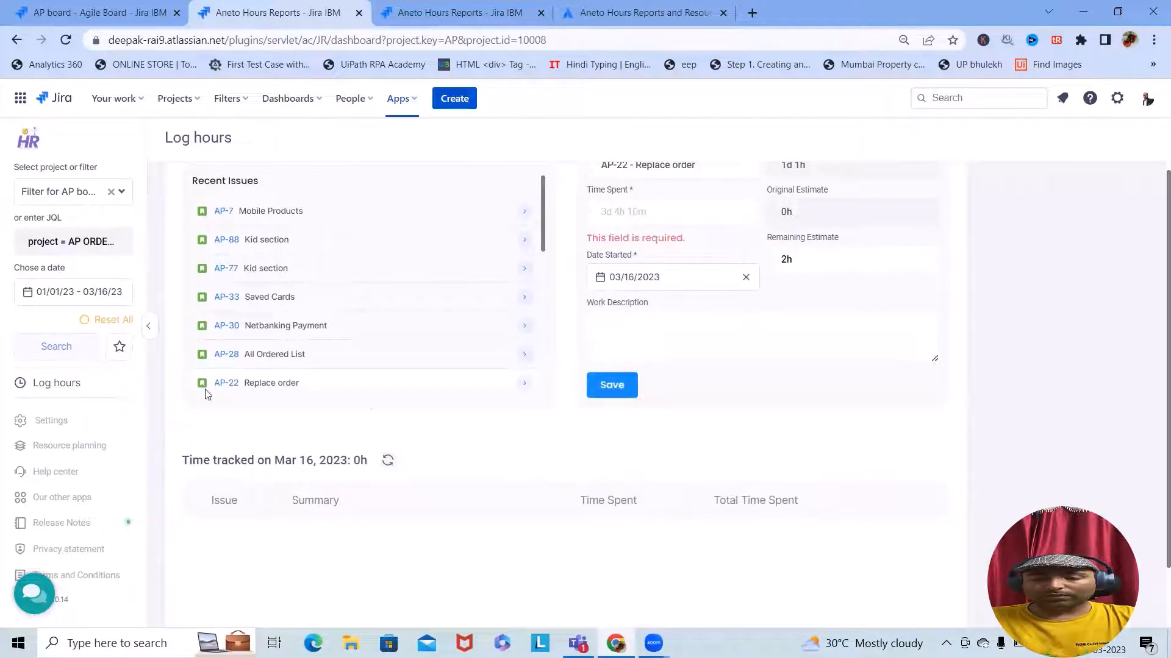
- Start a new plan in Resource planning and name it Resource Planning
left_click(52, 444)
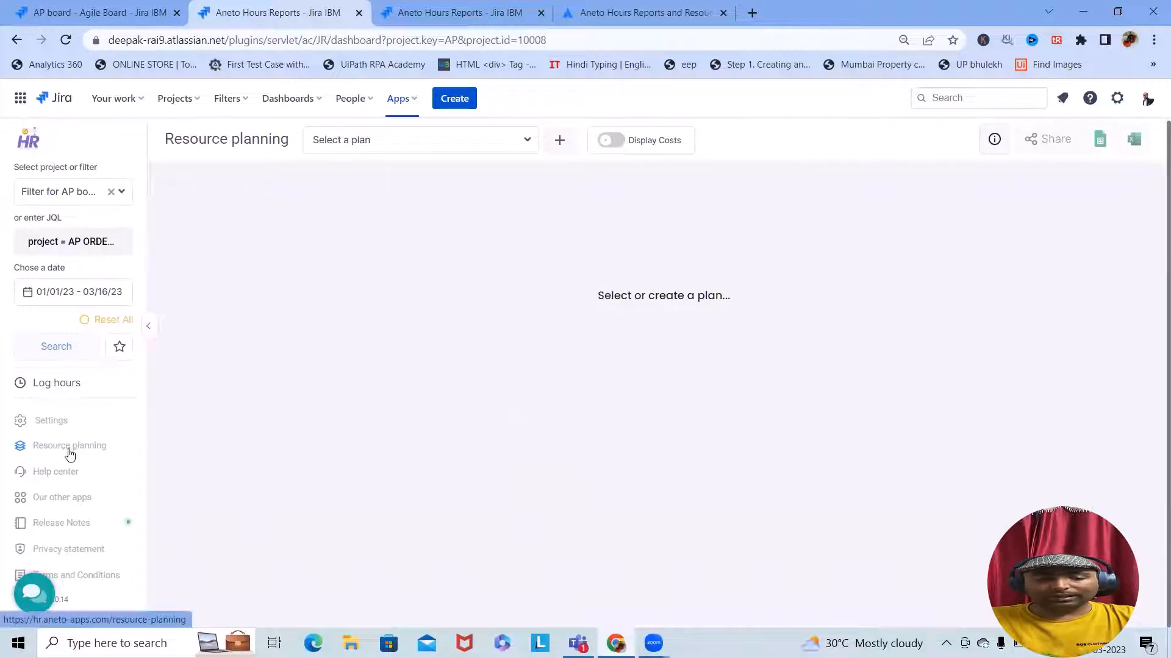
left_click(524, 141)
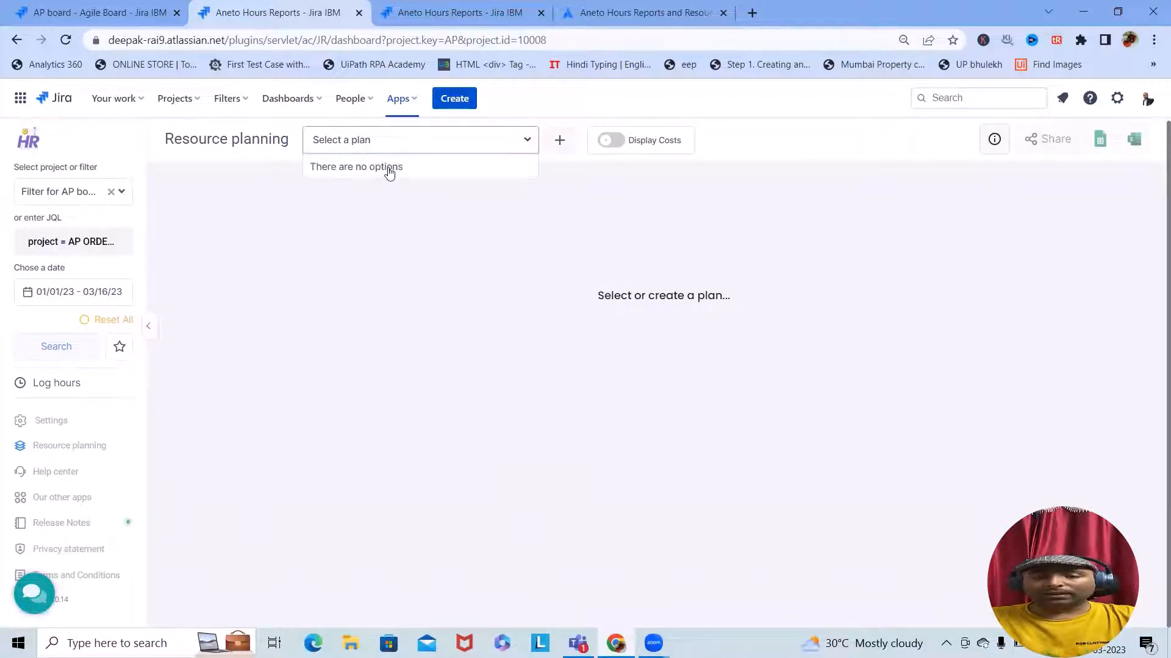
double_click(390, 174)
left_click(559, 141)
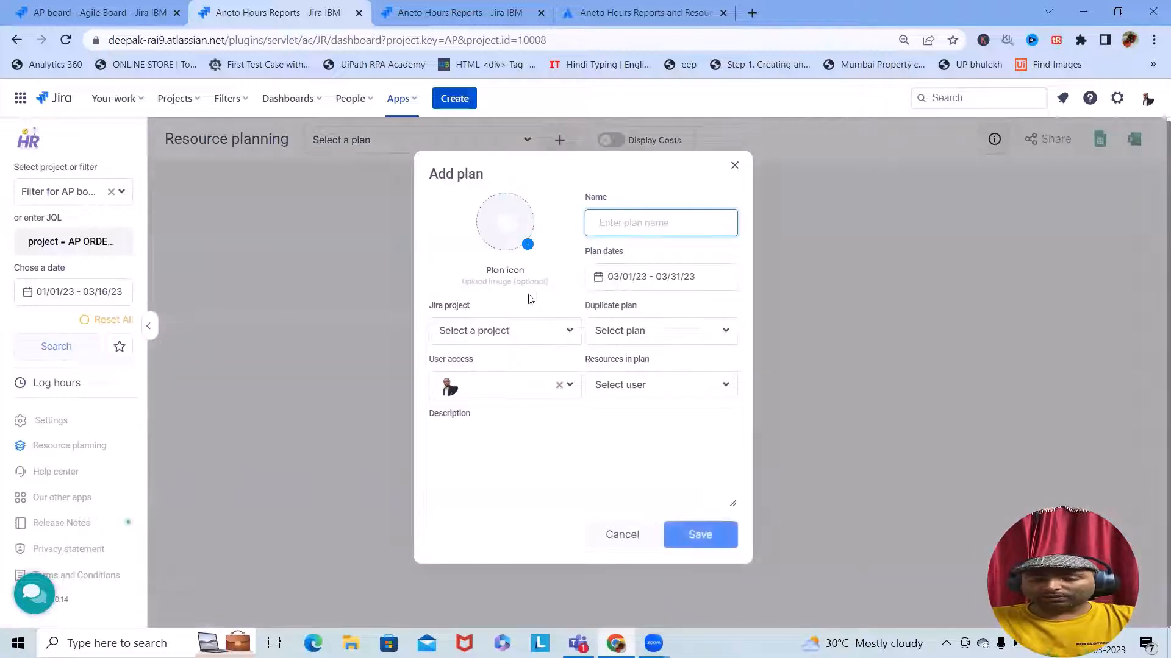
left_click(628, 224)
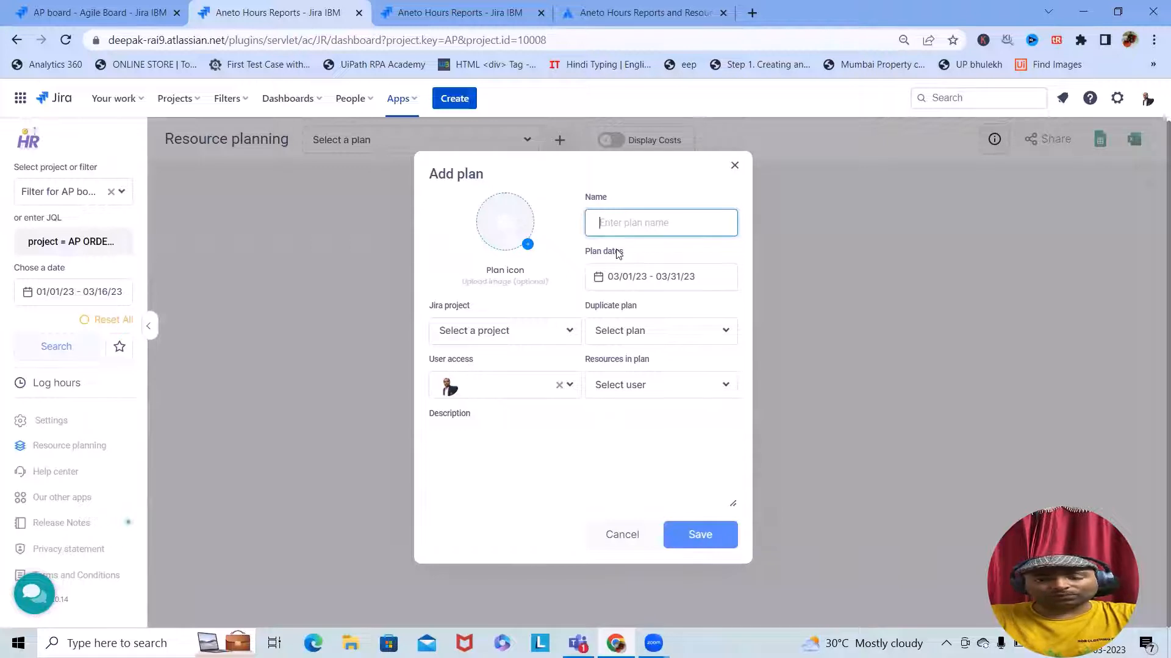
type("Resource Planning")
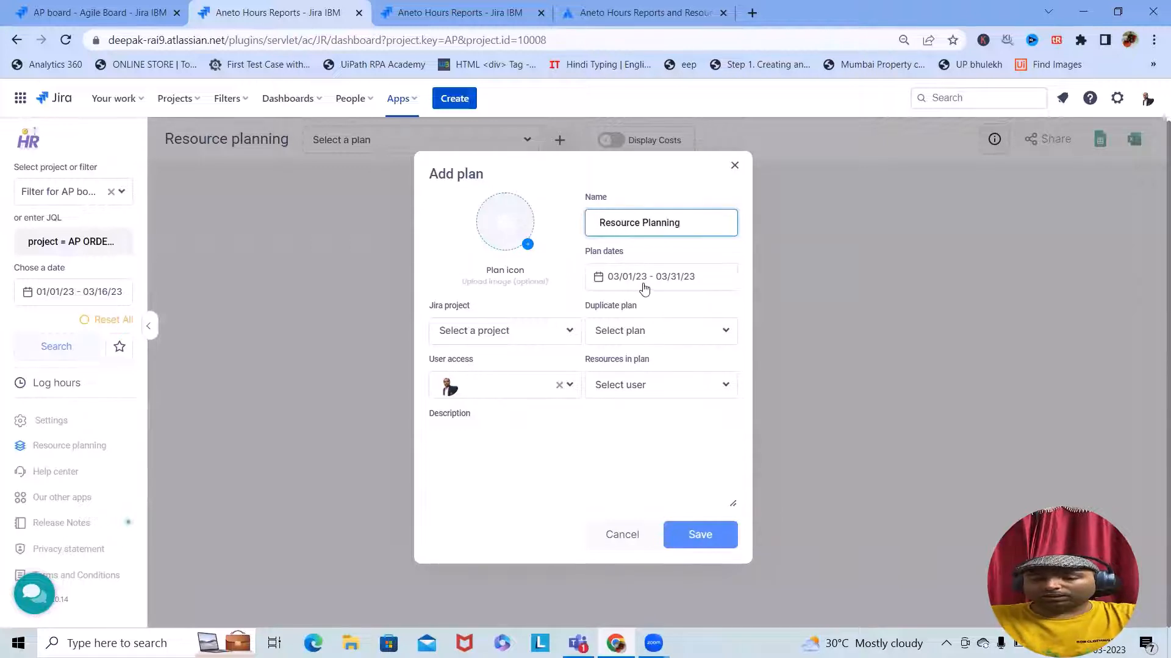
- Assign Jira projects to the plan, including Sample Scrum Project, Sh_Demo and the project listed just below Sh_Demo
left_click(454, 331)
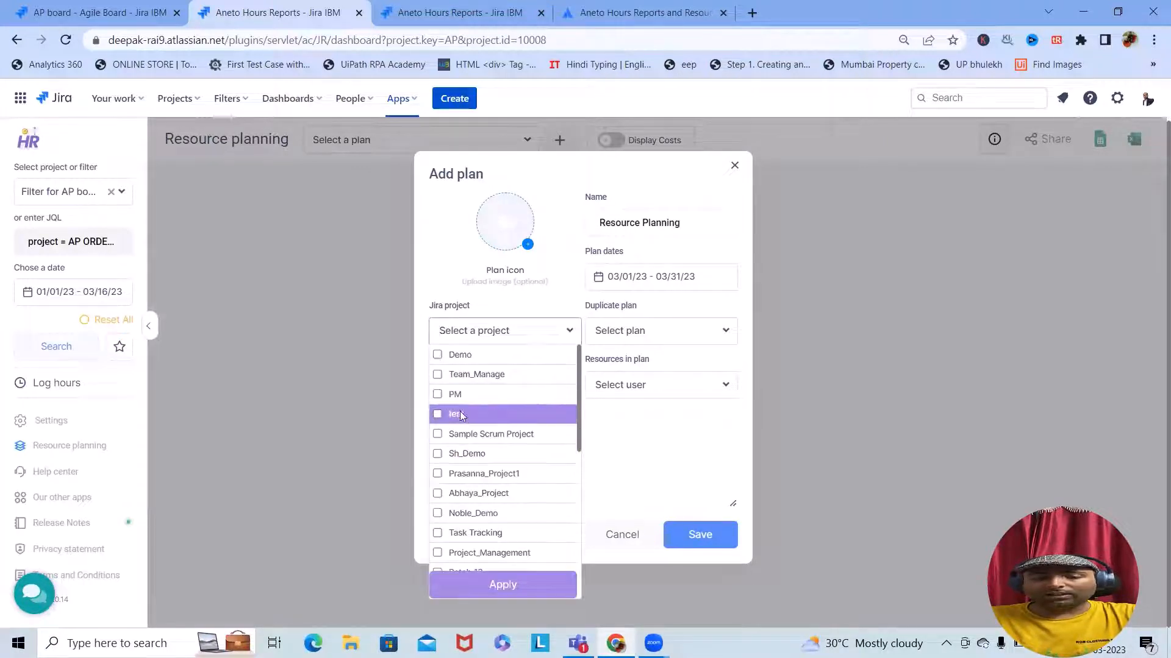
left_click(437, 435)
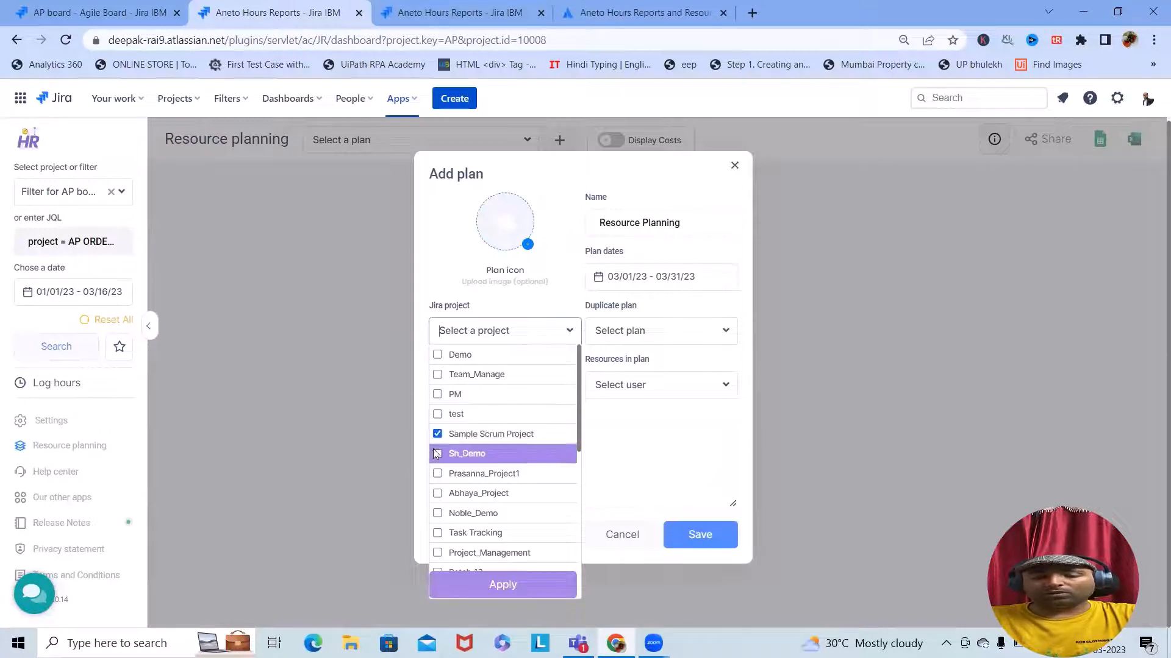
left_click(438, 455)
left_click(438, 474)
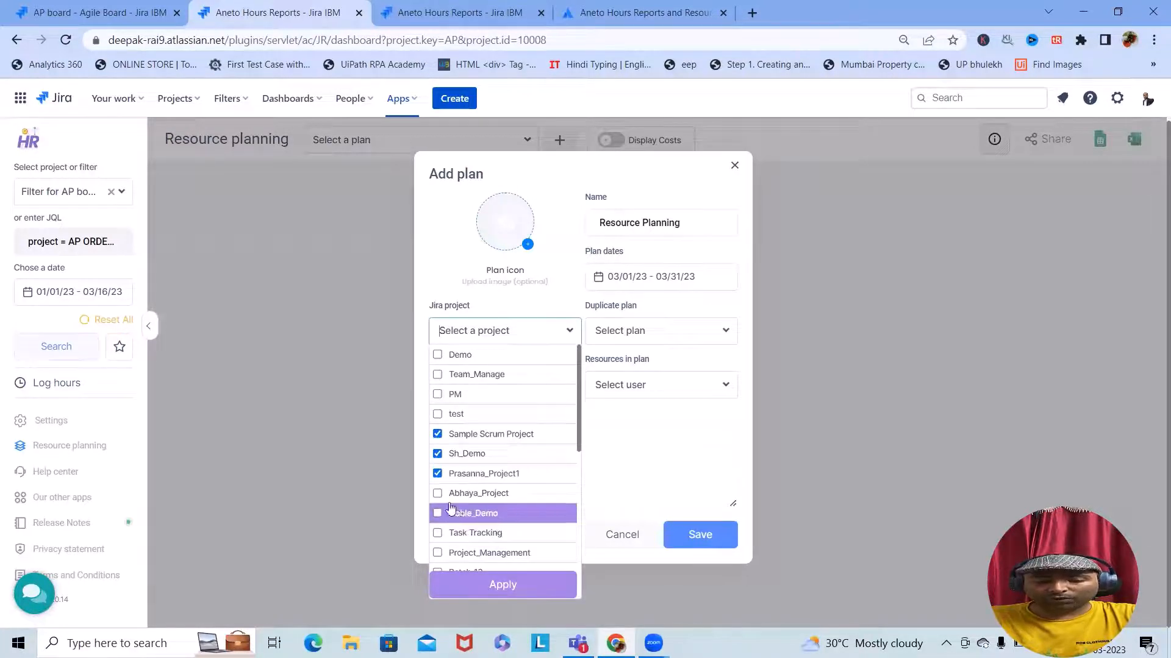
left_click(471, 585)
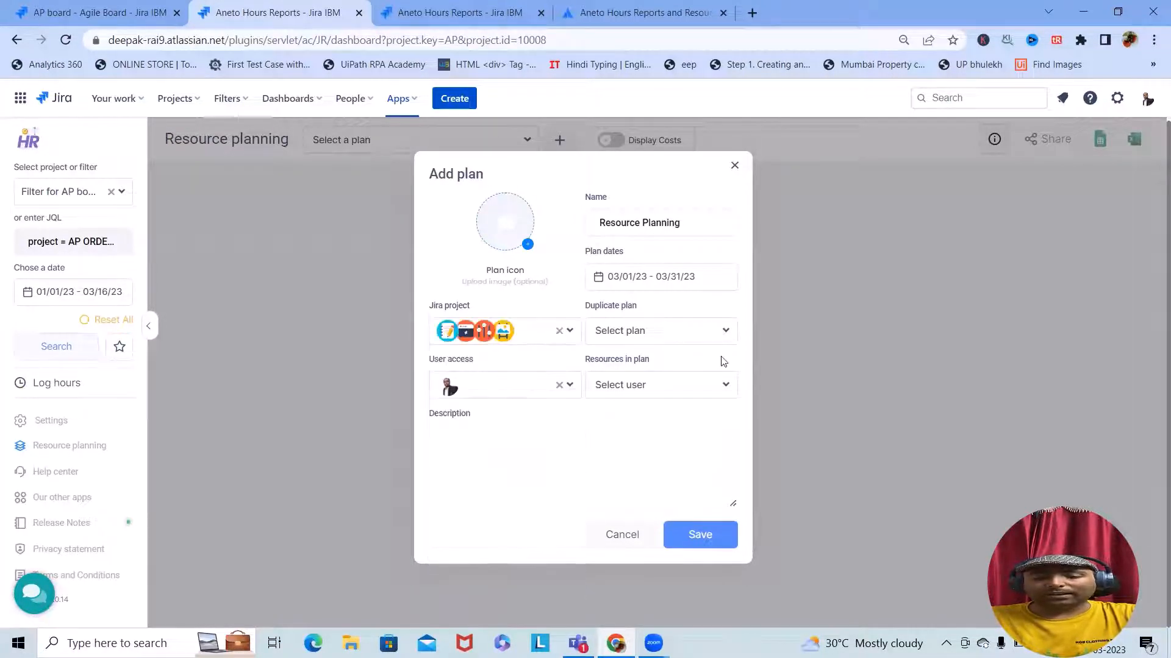
- Check for plans to duplicate, and assign all four listed users as resources in the plan
left_click(639, 334)
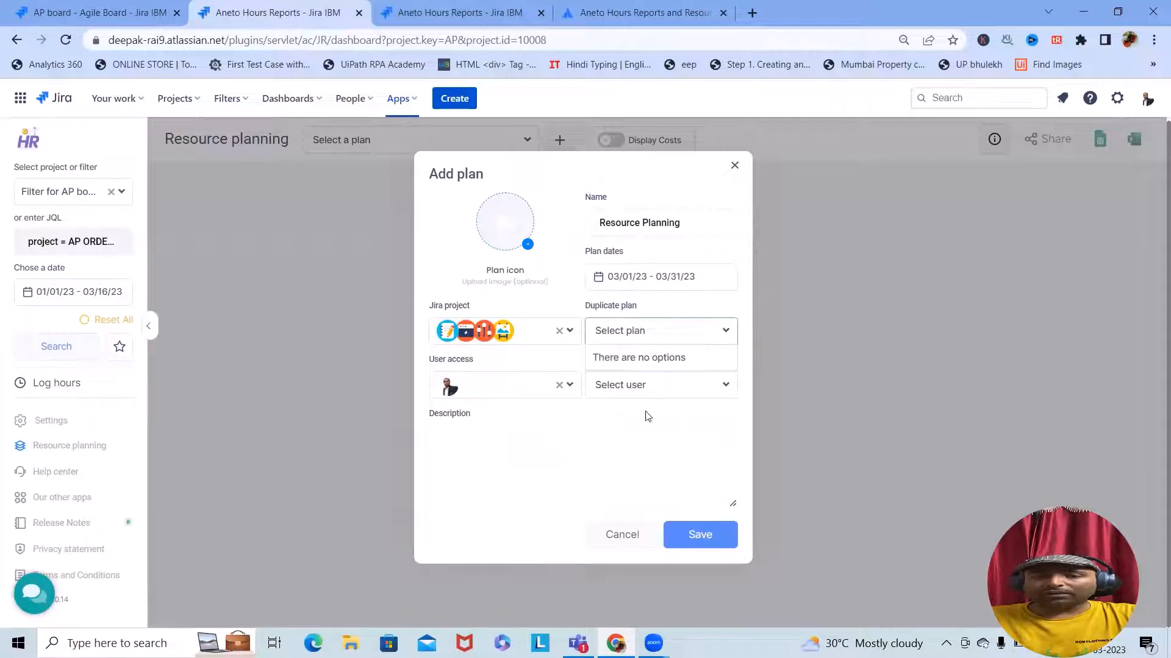
left_click(615, 424)
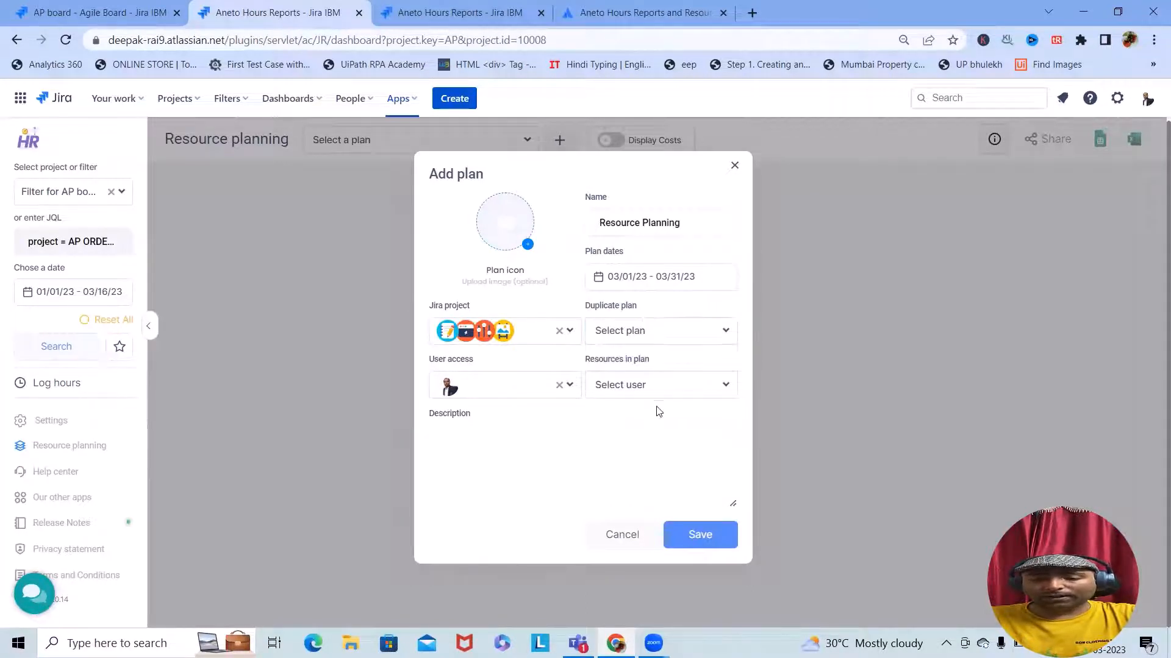
left_click(656, 386)
left_click(652, 412)
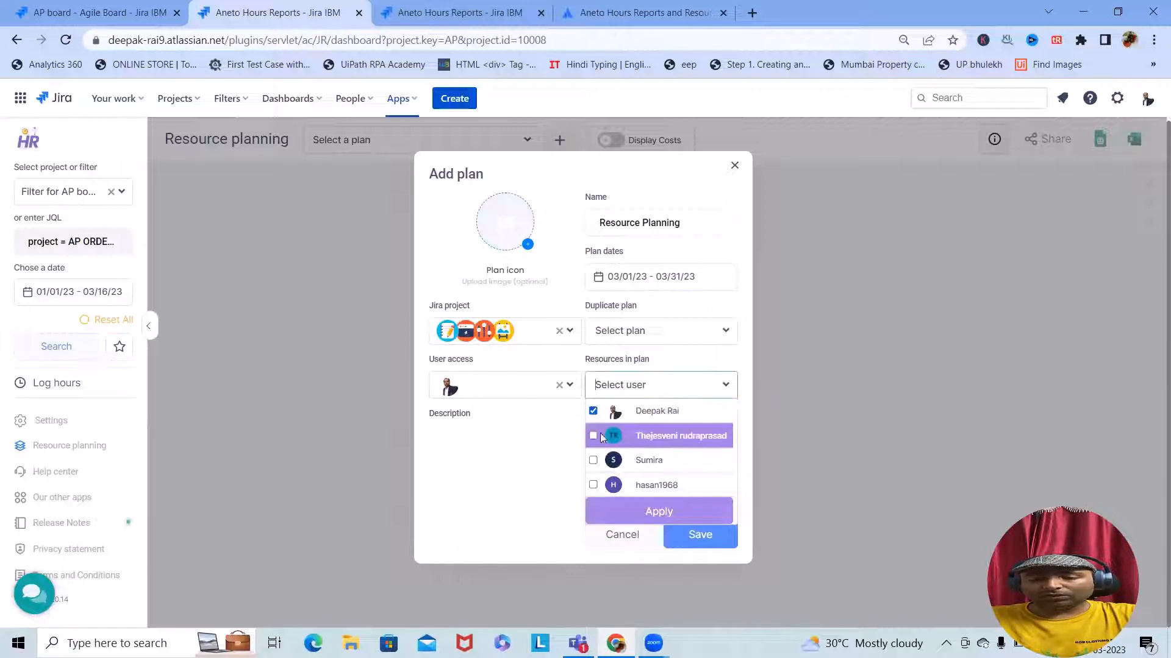
left_click(592, 436)
left_click(592, 460)
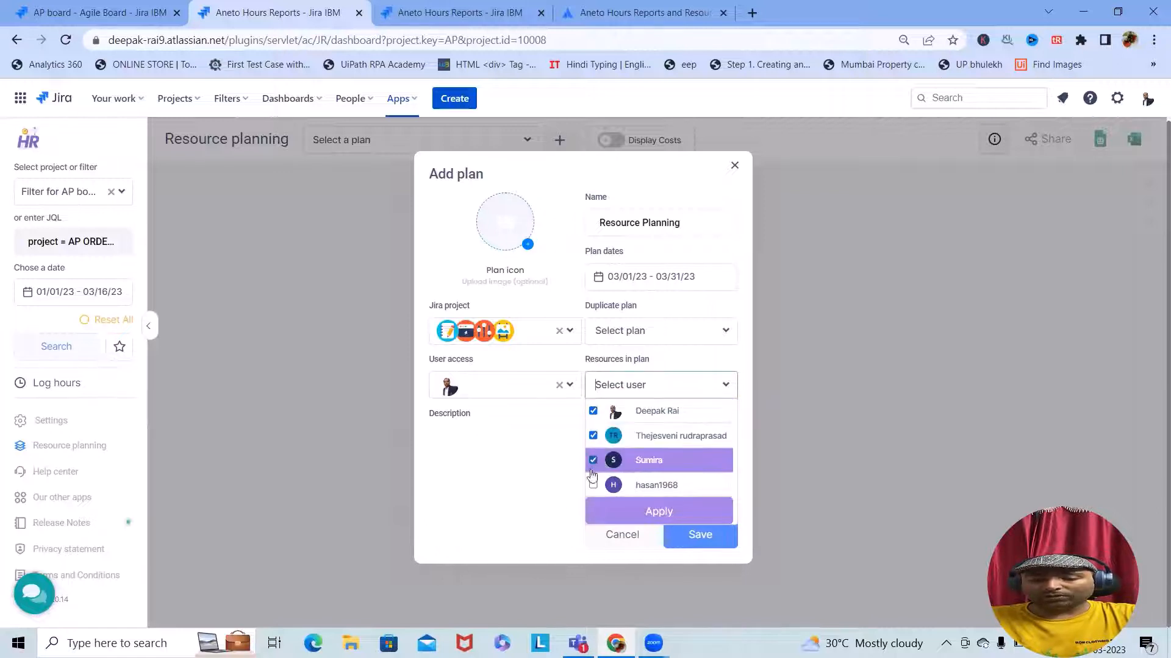
left_click(589, 484)
left_click(637, 519)
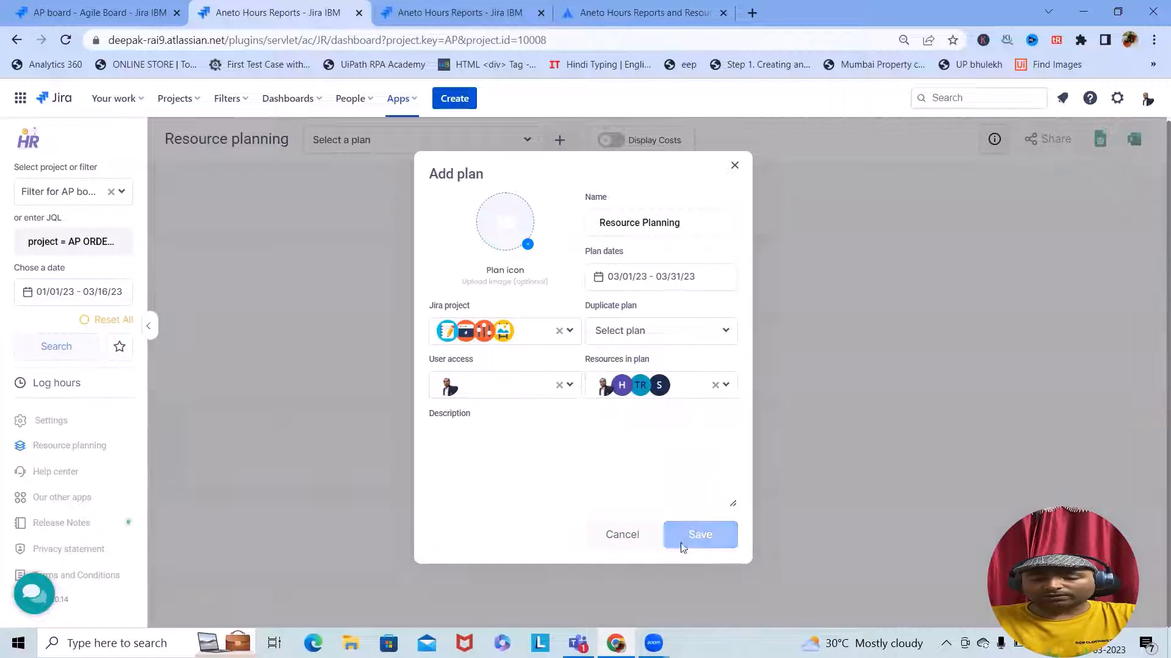
- Save the Resource Planning plan, and look at issue AP-24 Previous Order Item on the AP board before returning to the plan
left_click(683, 546)
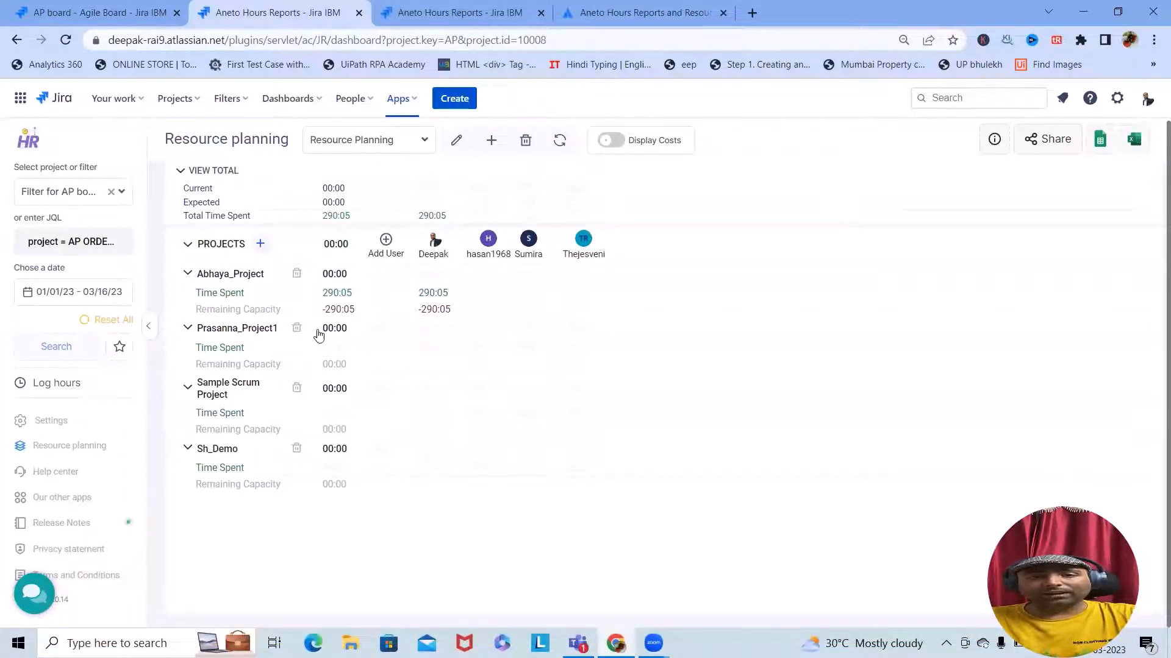
left_click(86, 12)
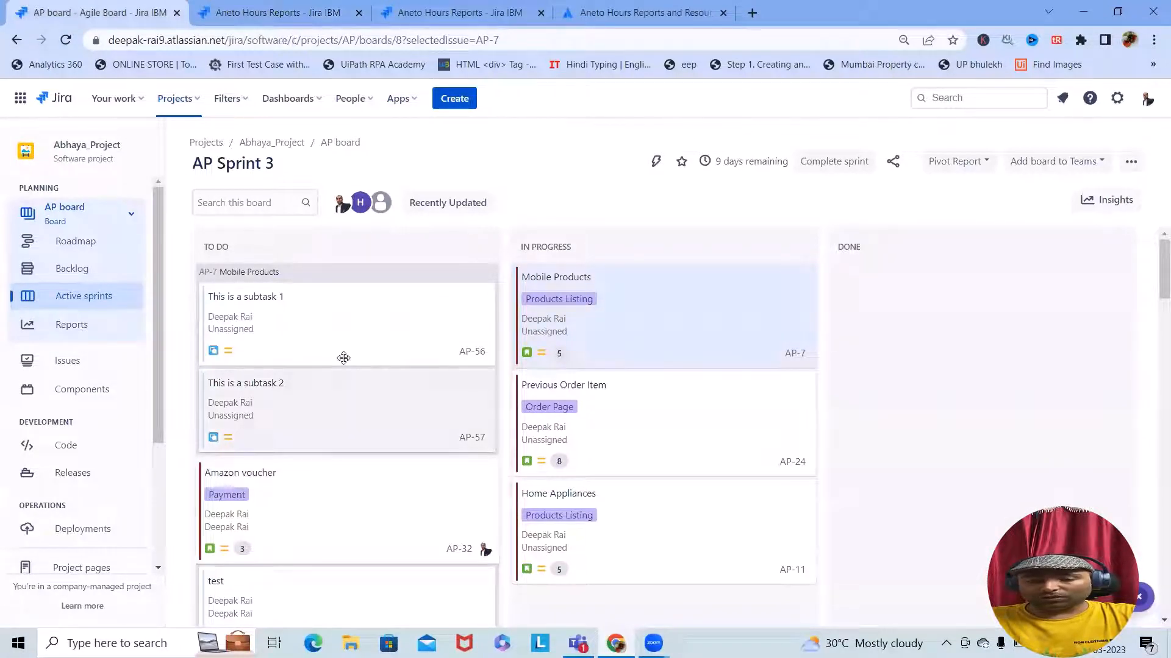
left_click(345, 334)
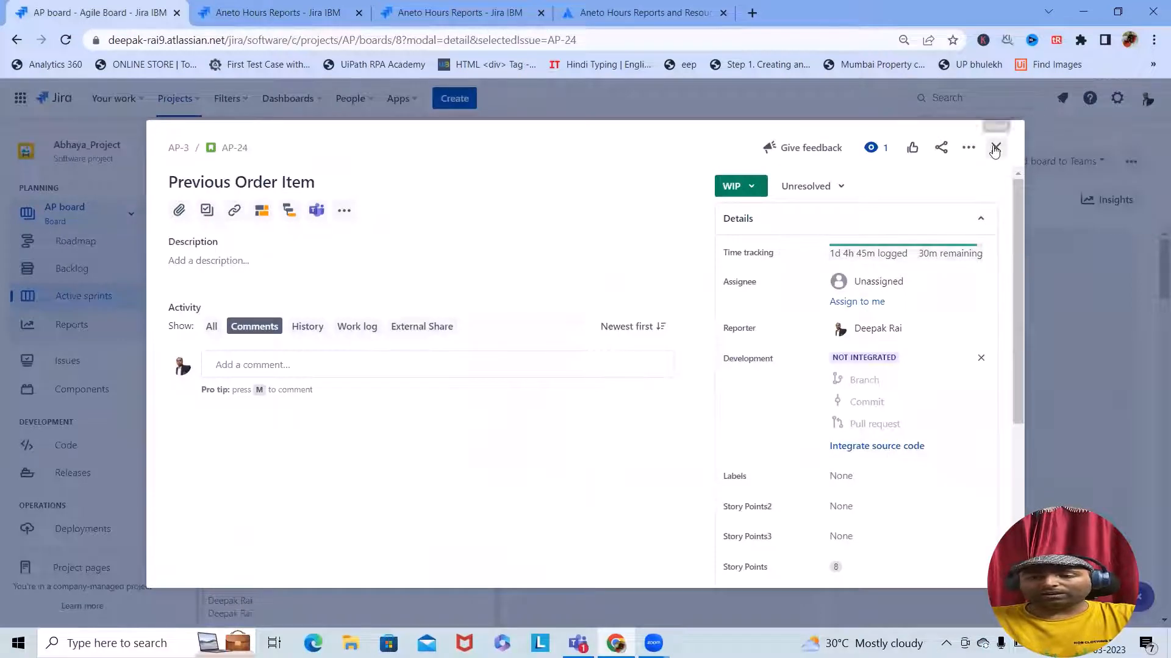
left_click(994, 148)
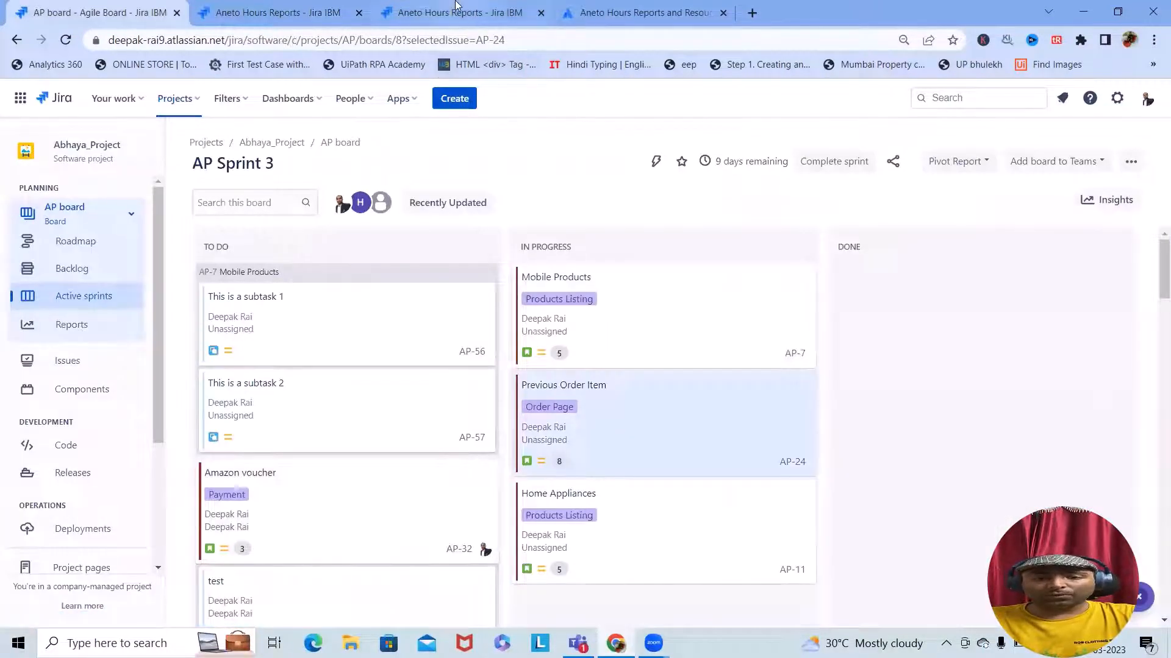
left_click(420, 22)
left_click(312, 15)
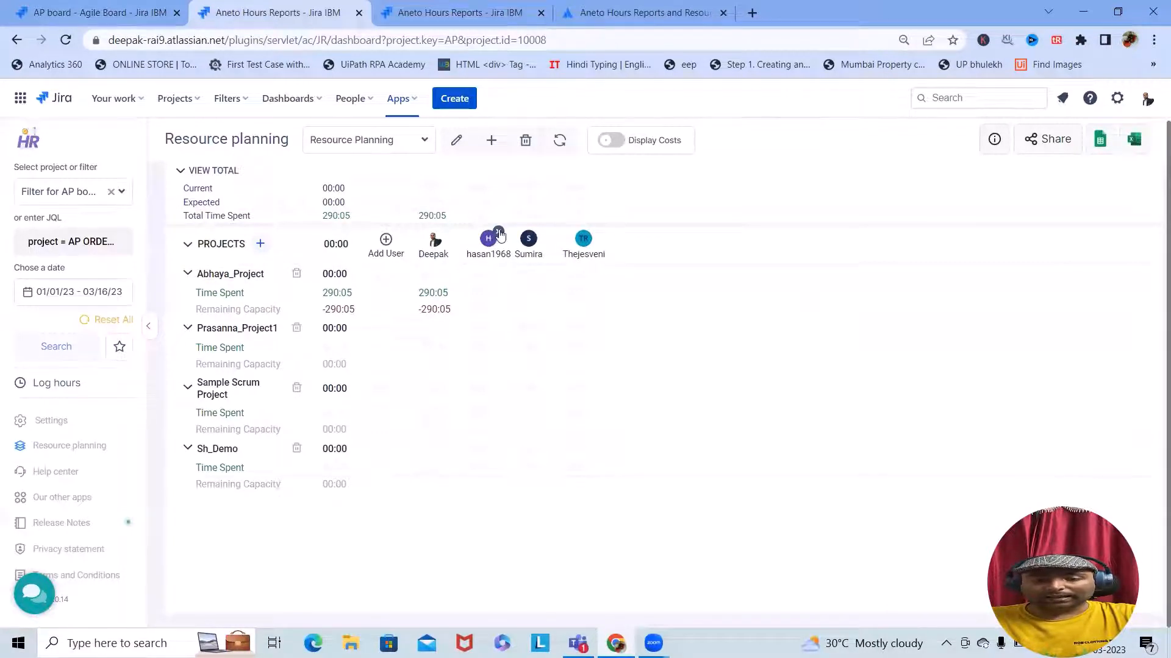
- Remove the second listed user from the plan's resources and add that same user back
left_click(499, 232)
left_click(646, 238)
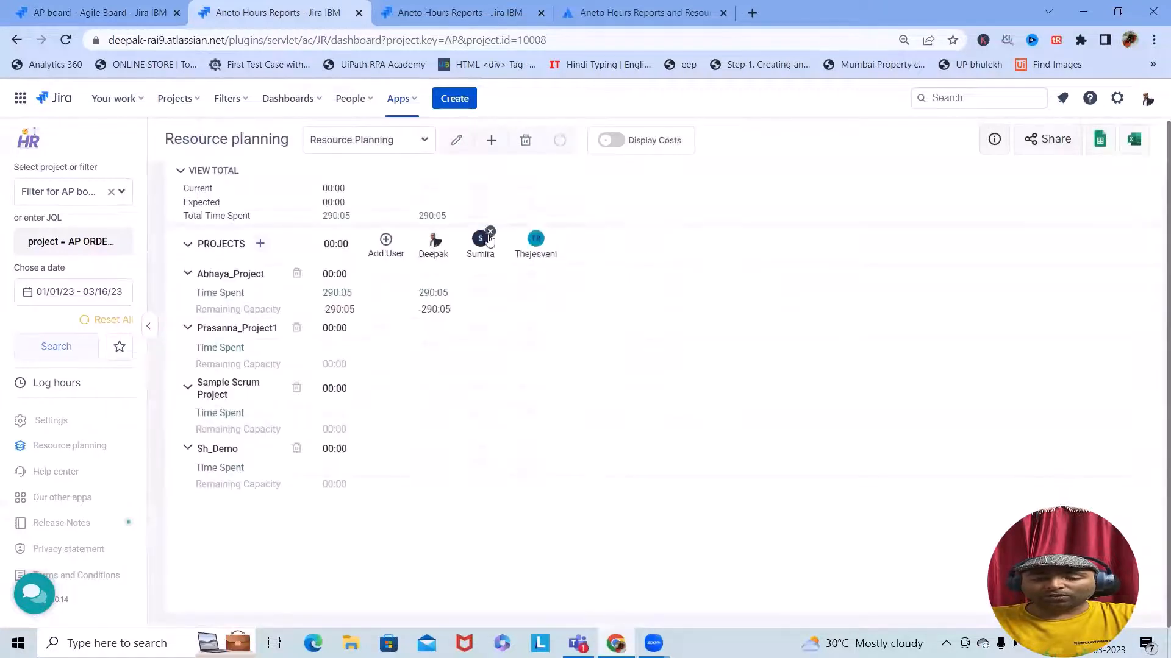
left_click(386, 247)
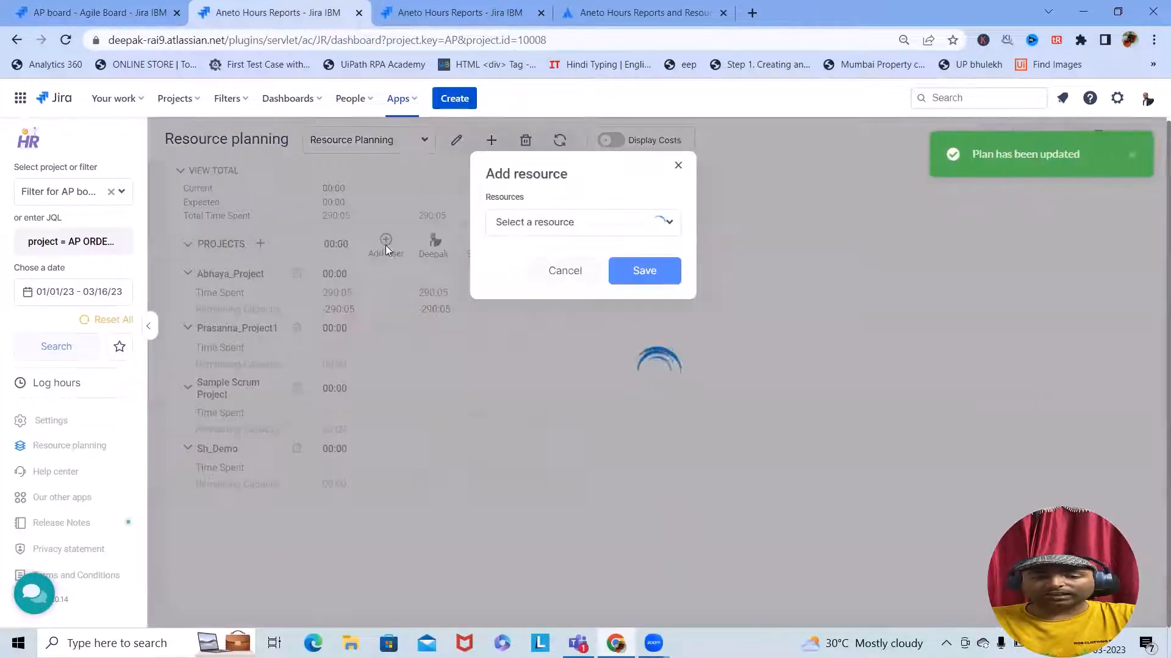
left_click(540, 223)
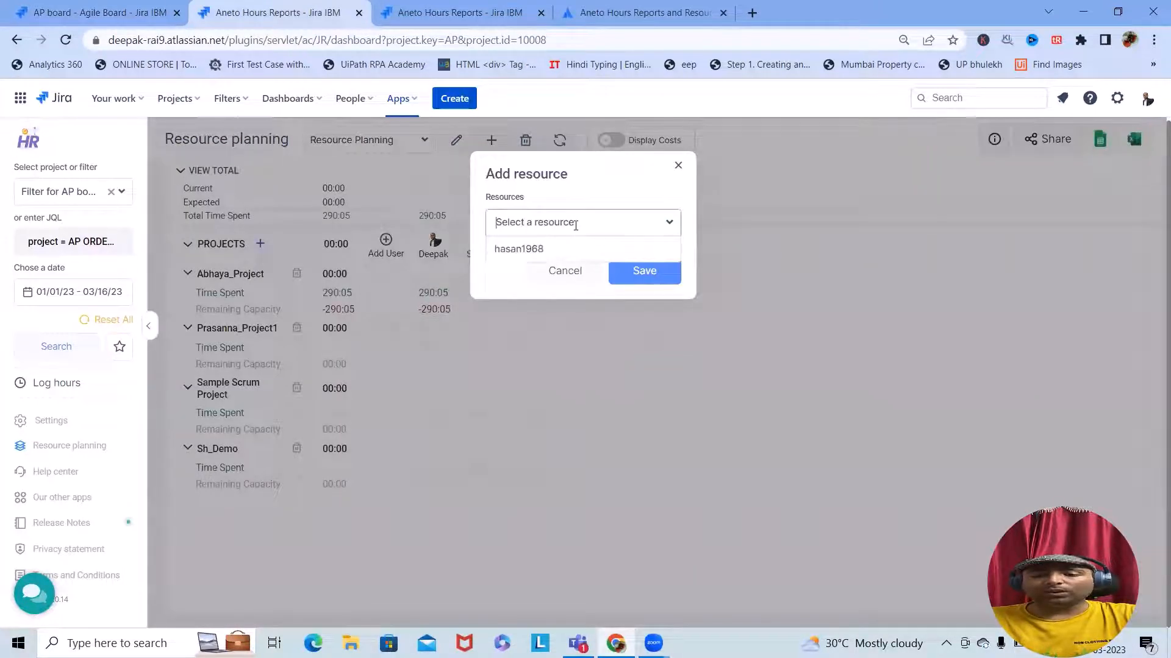
left_click(534, 251)
left_click(641, 273)
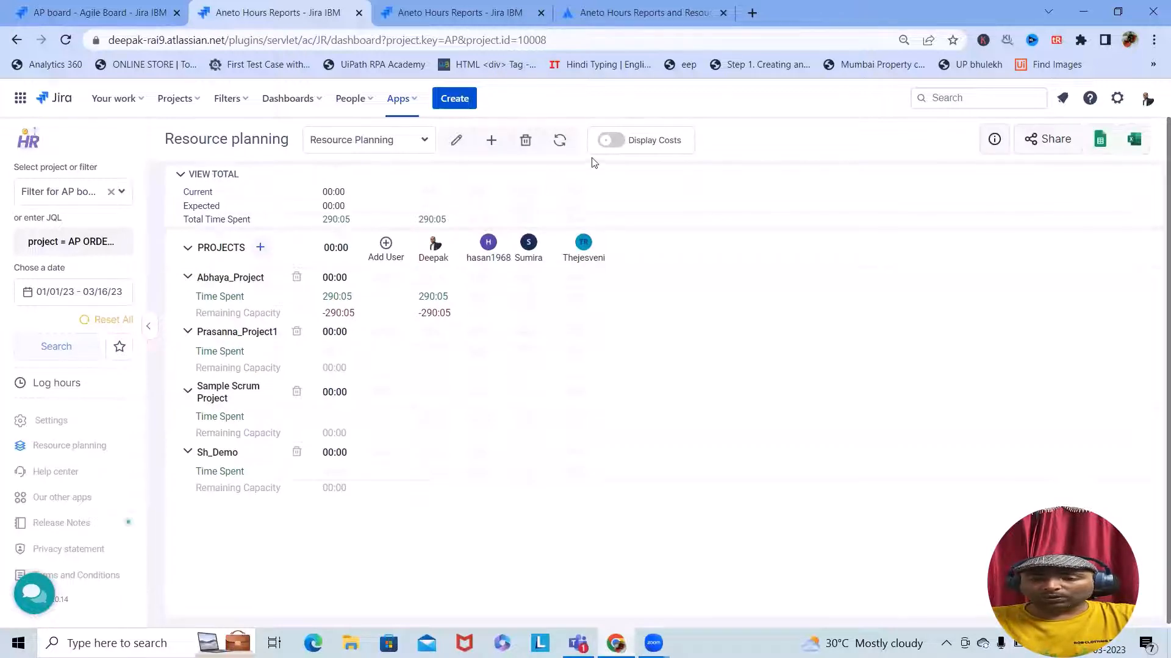
- Check the available plans, refresh the Resource Planning plan and export it to Excel
left_click(422, 141)
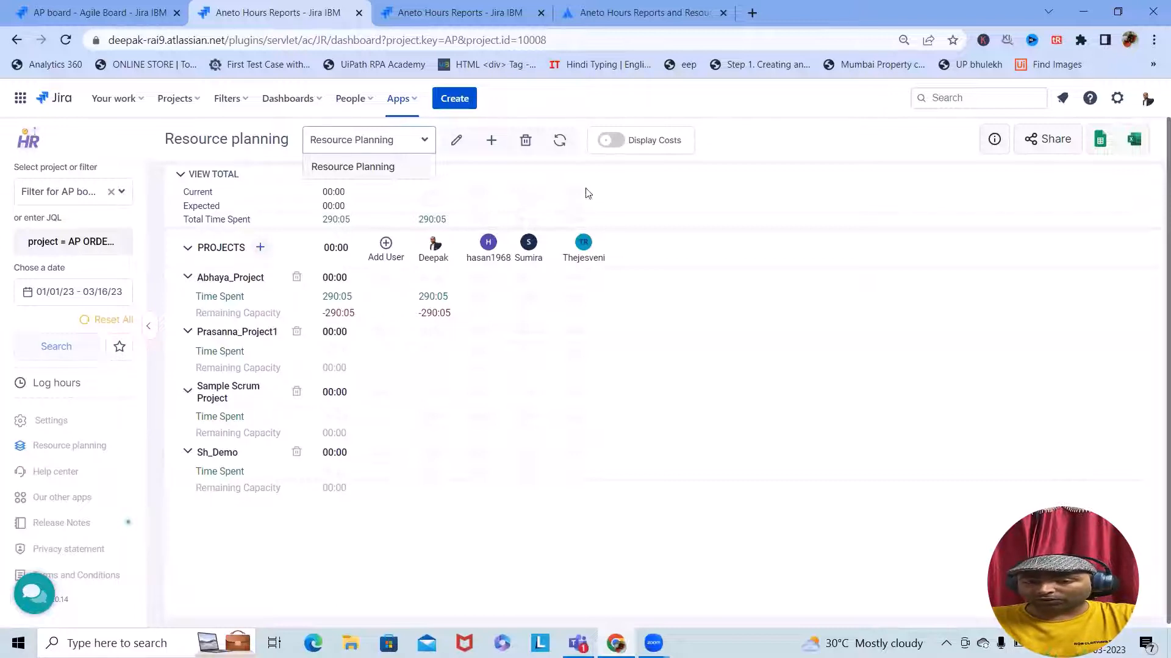
left_click(559, 141)
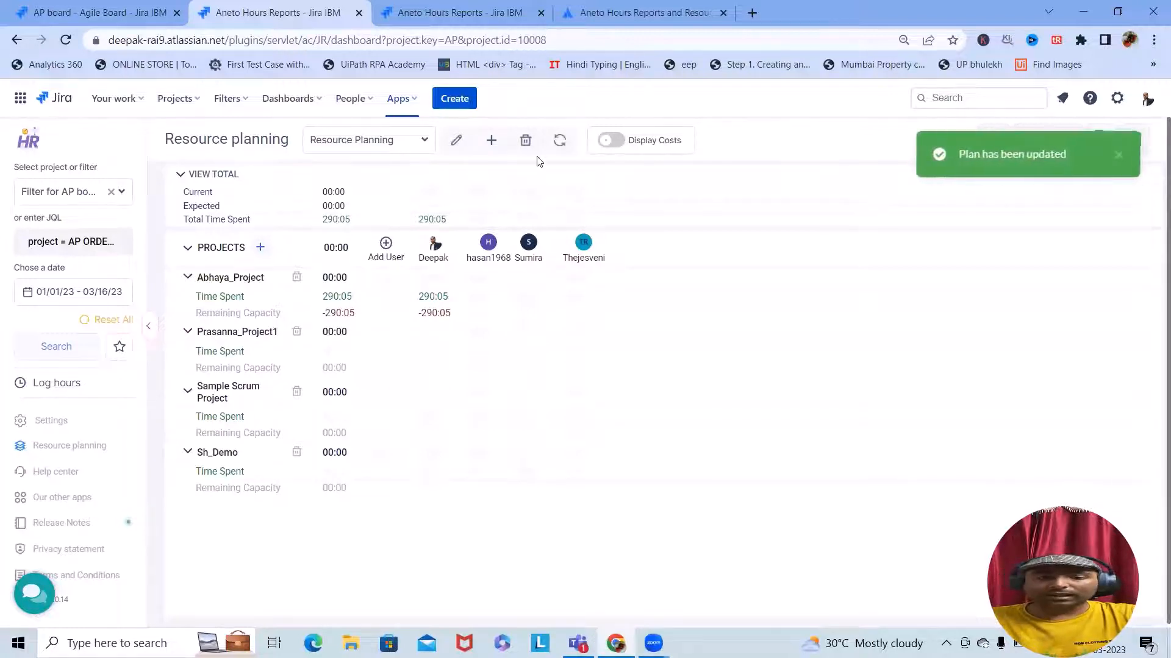
left_click(1134, 139)
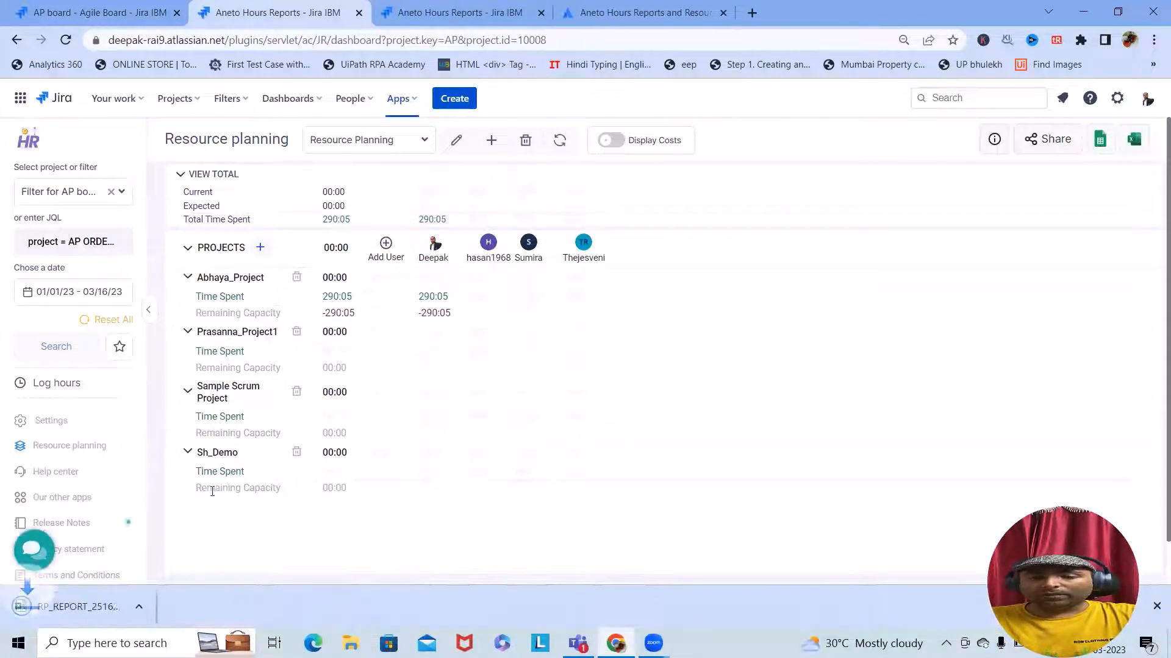
- Open the exported resource plan report, examine the capacity and time spent rows on its Overview sheet, and close it
left_click(75, 606)
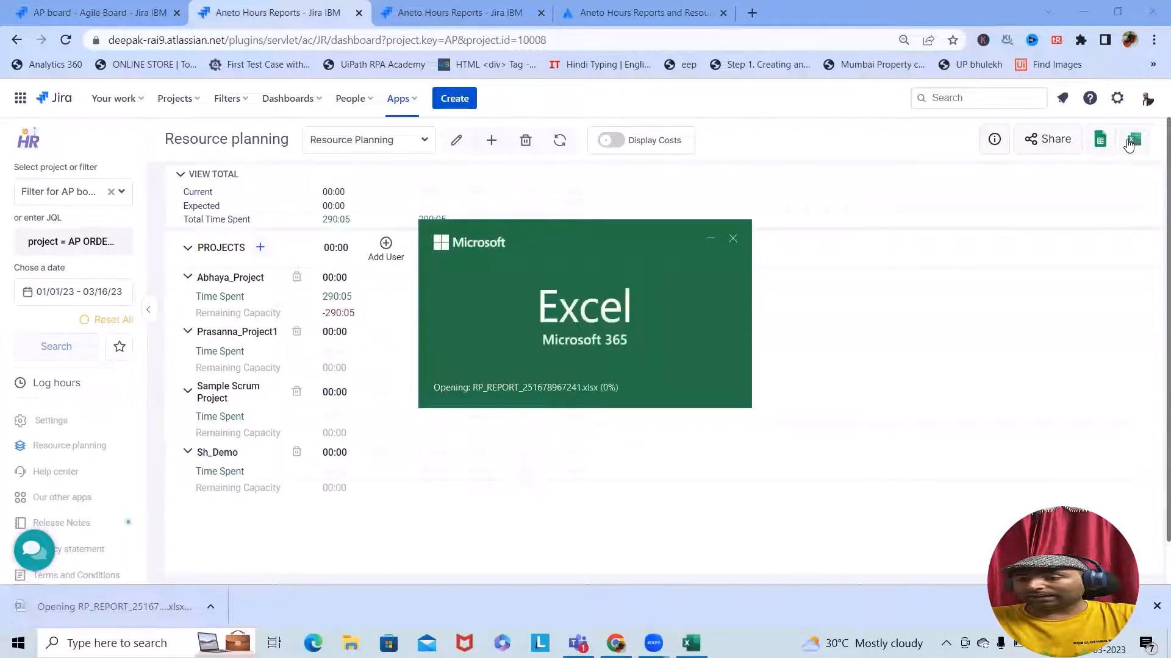
scroll(269, 303, "down", 4)
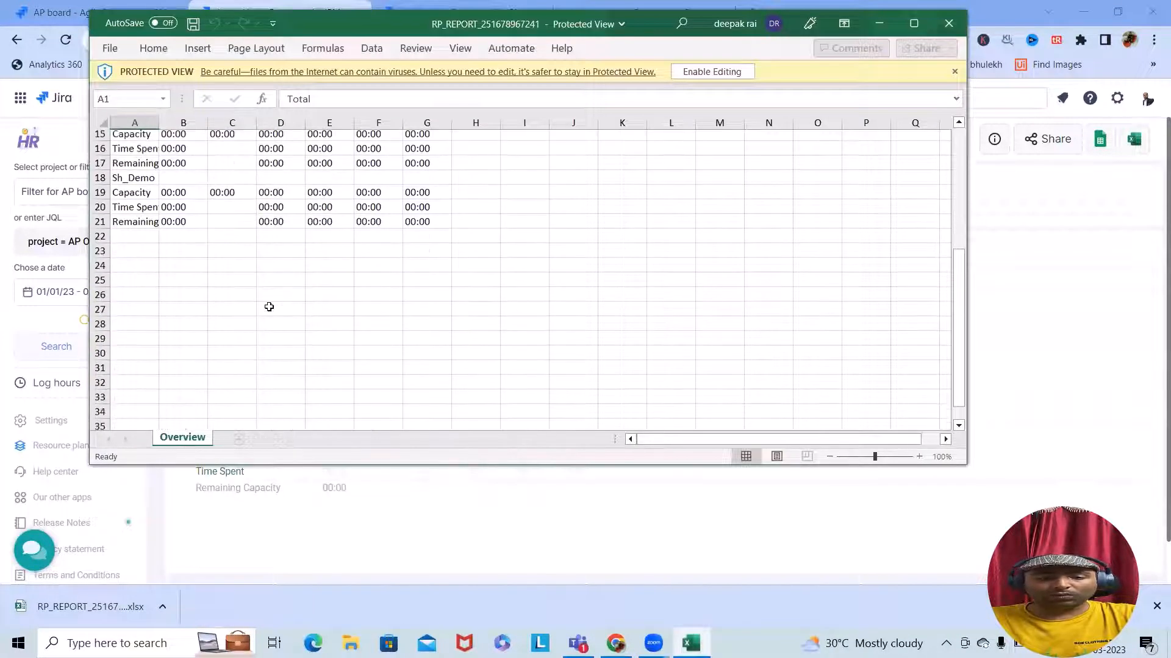
scroll(269, 303, "up", 5)
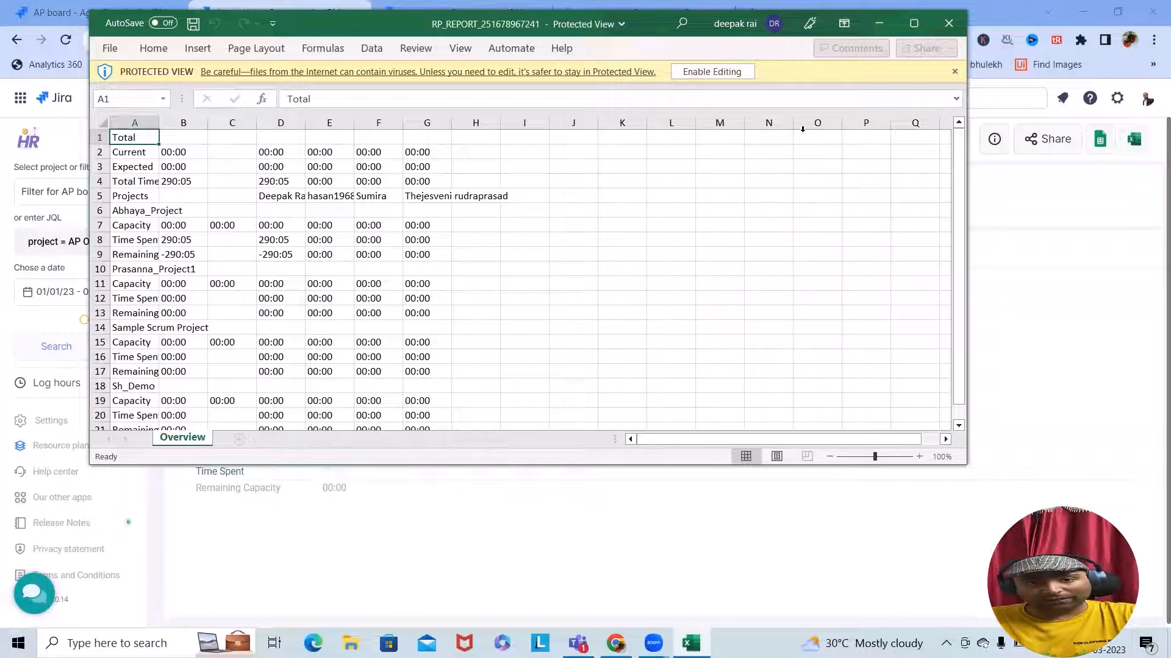
left_click(949, 23)
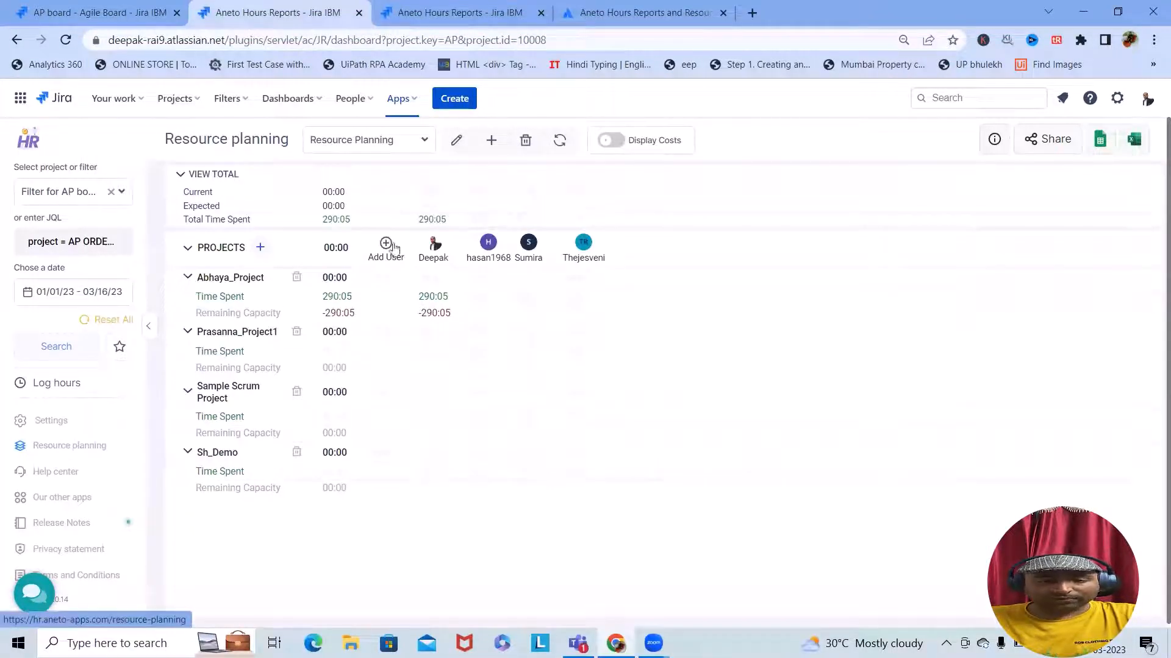
- Display costs in the plan to examine the first user's Time Spent Total Cost, and check the available settings sections
left_click(620, 143)
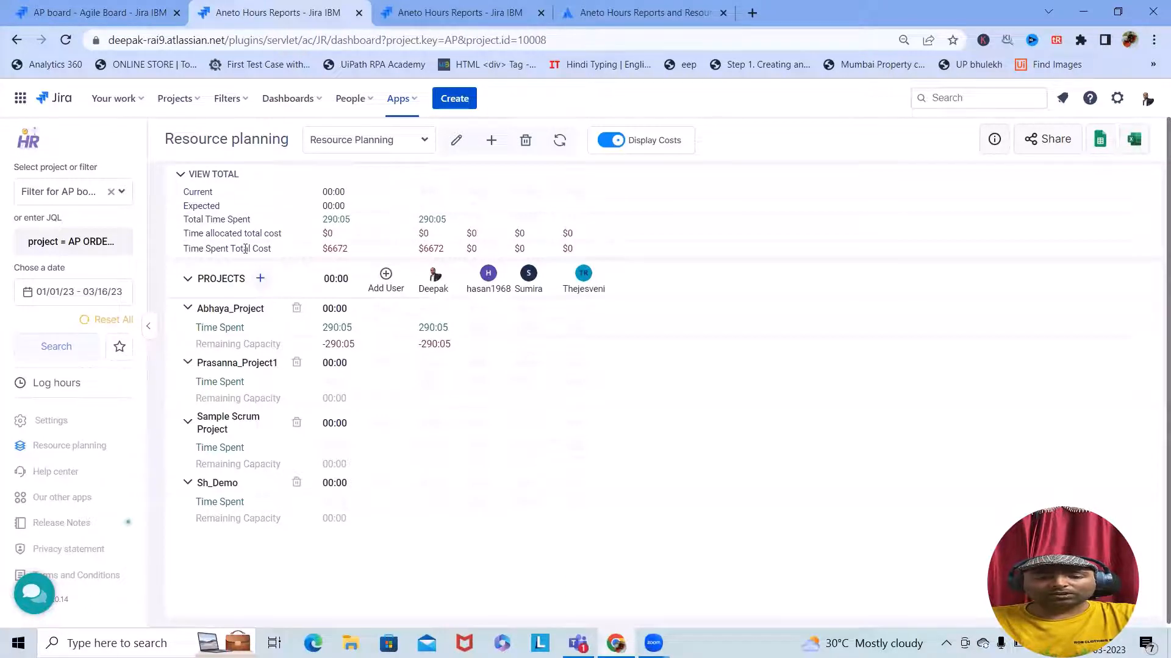
left_click_drag(429, 249, 444, 249)
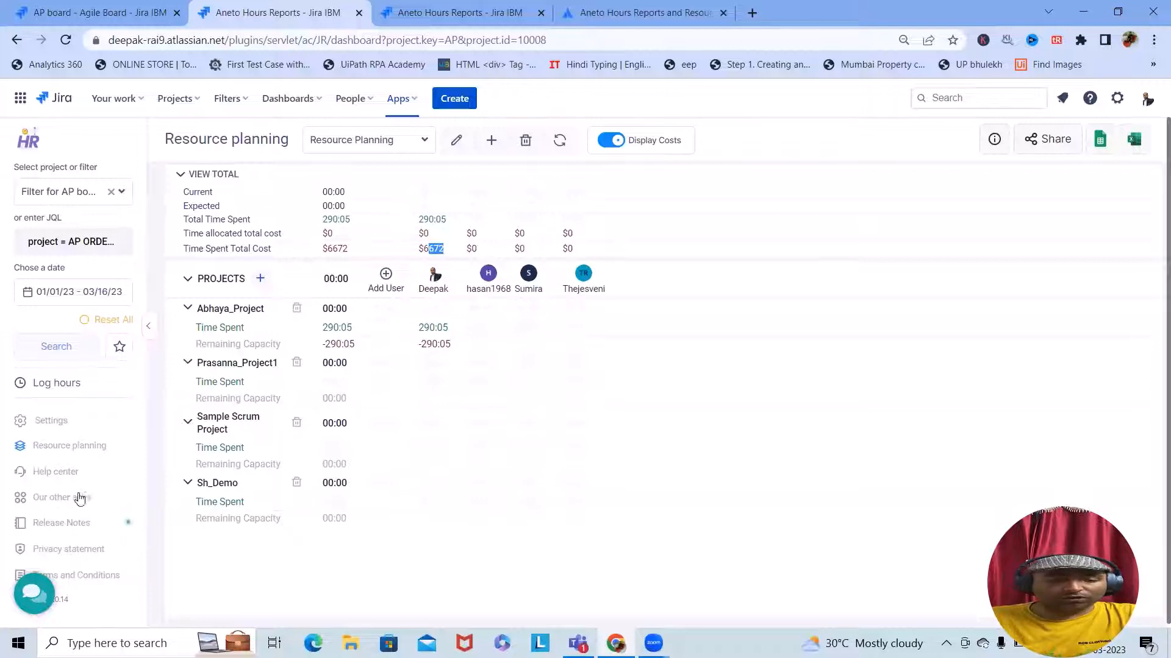
left_click(44, 427)
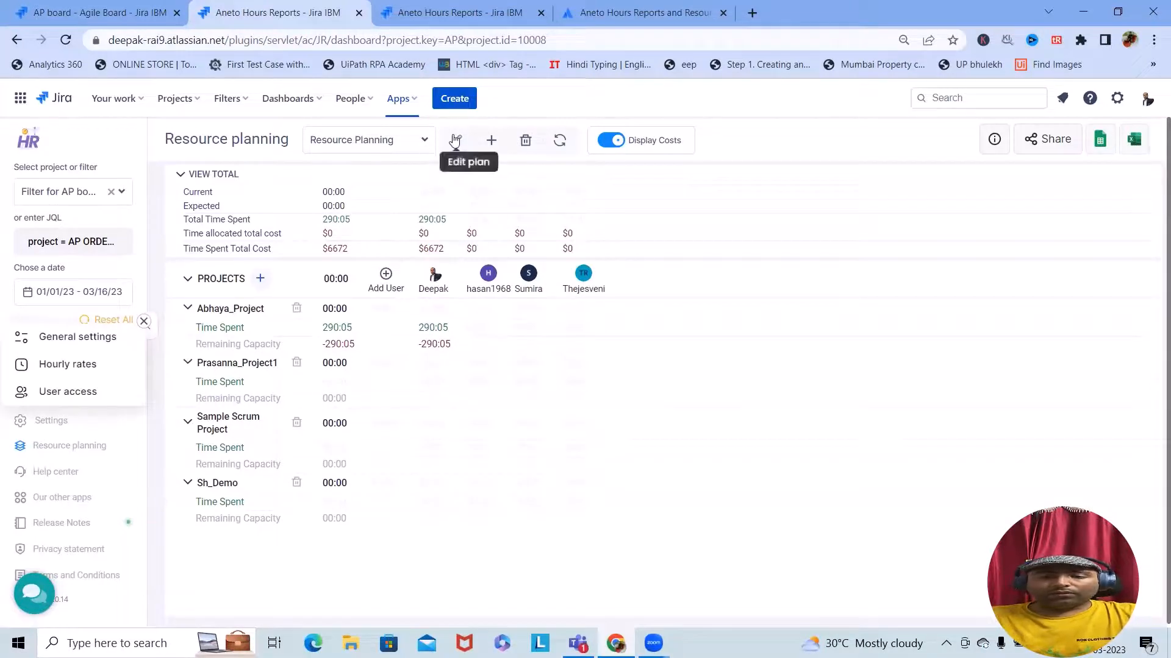
- Edit the Resource Planning plan to give all four listed users access, and save it
left_click(456, 142)
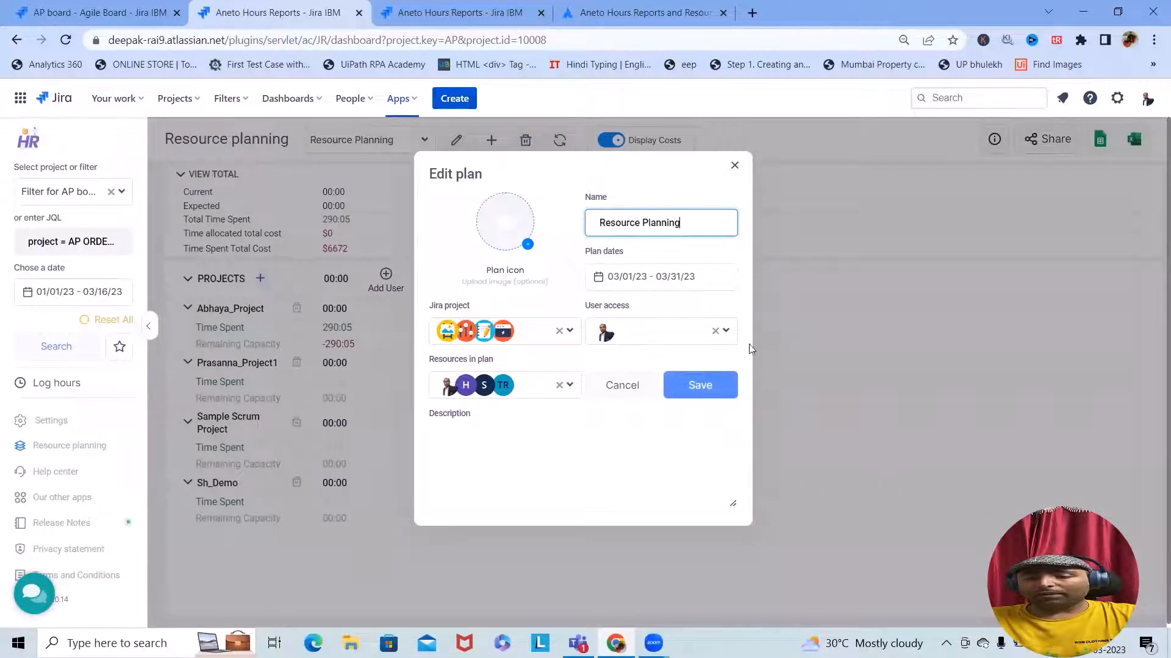
left_click(726, 333)
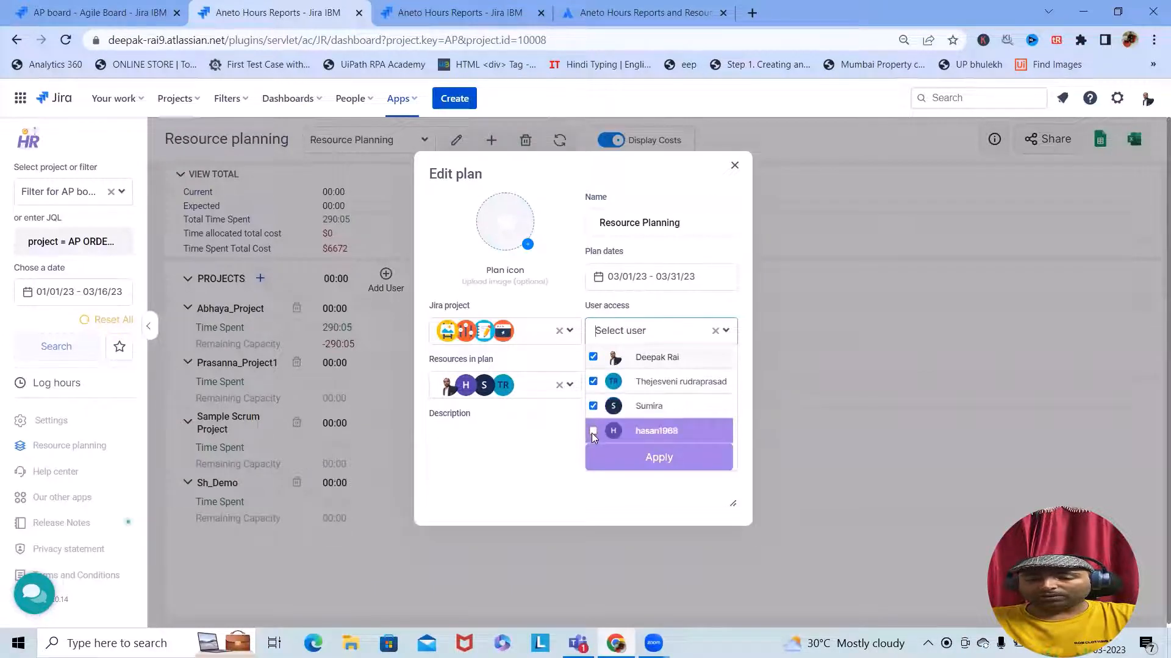
left_click(644, 467)
left_click(668, 330)
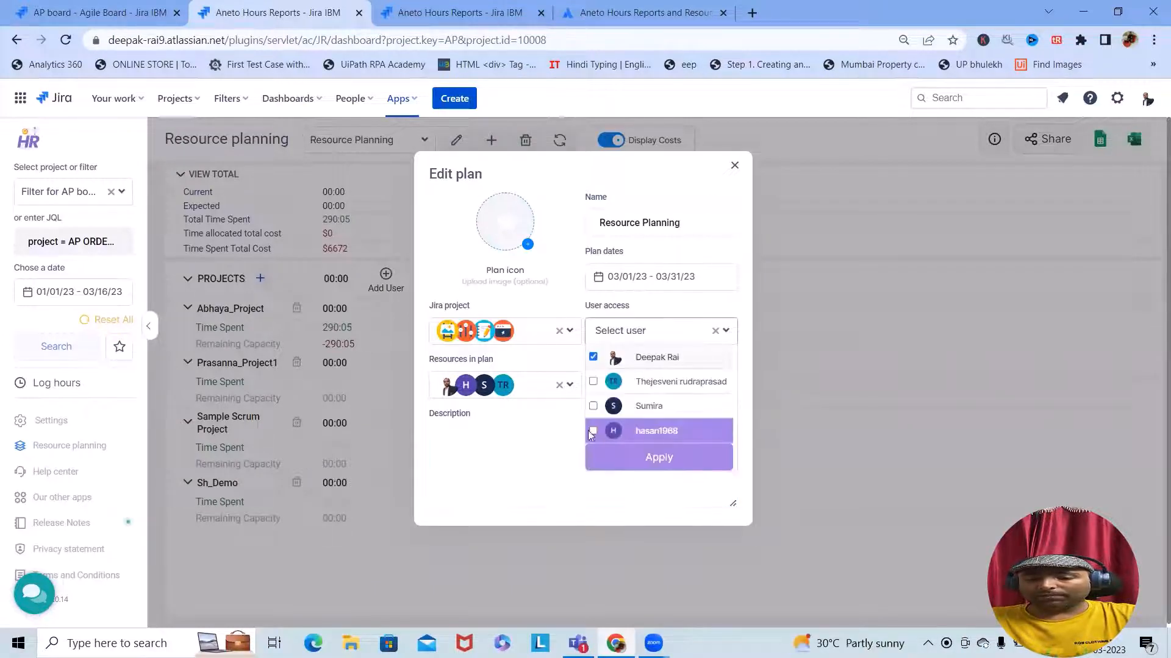
left_click(593, 381)
left_click(592, 406)
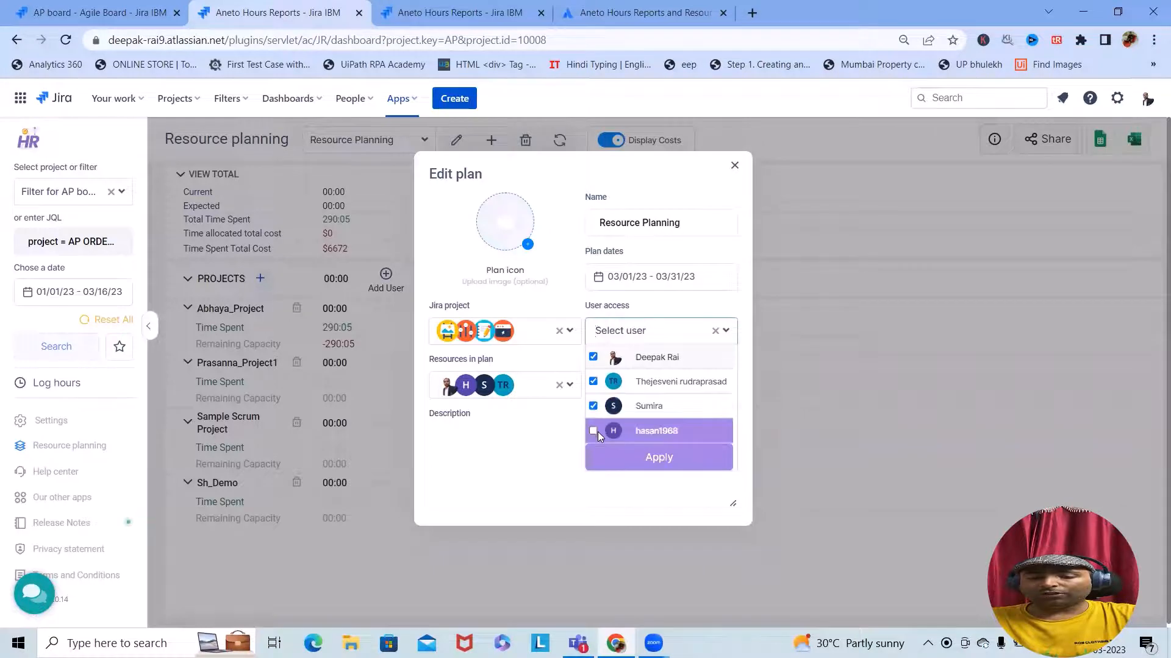
left_click(593, 431)
left_click(609, 457)
left_click(705, 388)
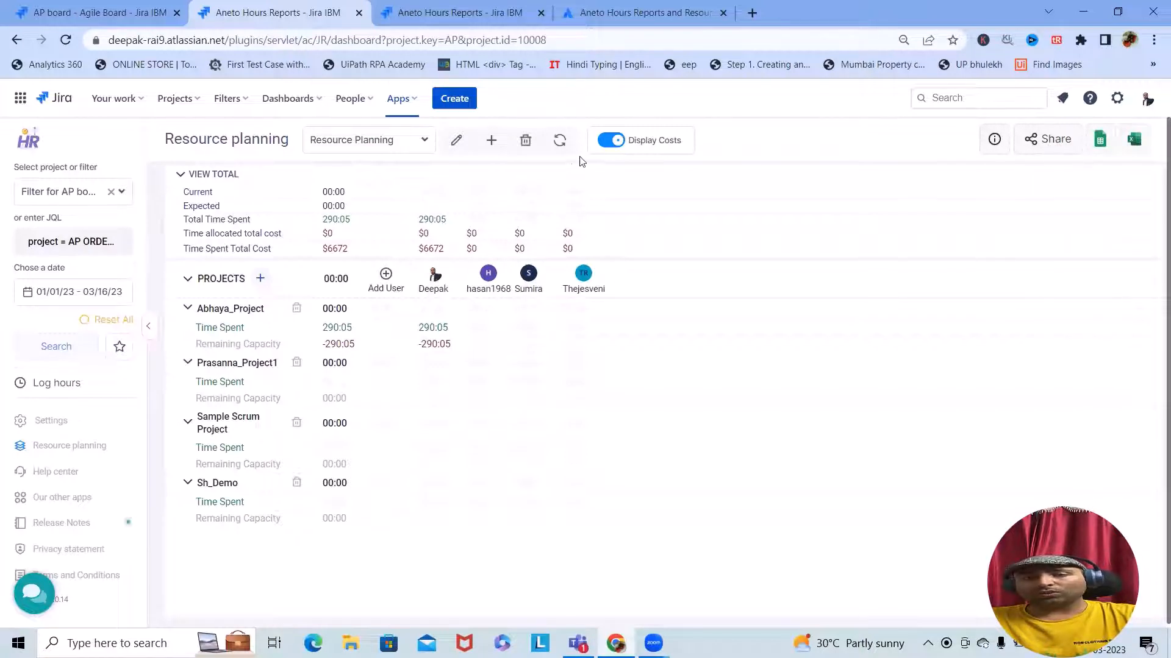
- Hide the plan's costs, and look over Log hours with its tracked time for Mar 16, 2023 refreshed
left_click(606, 141)
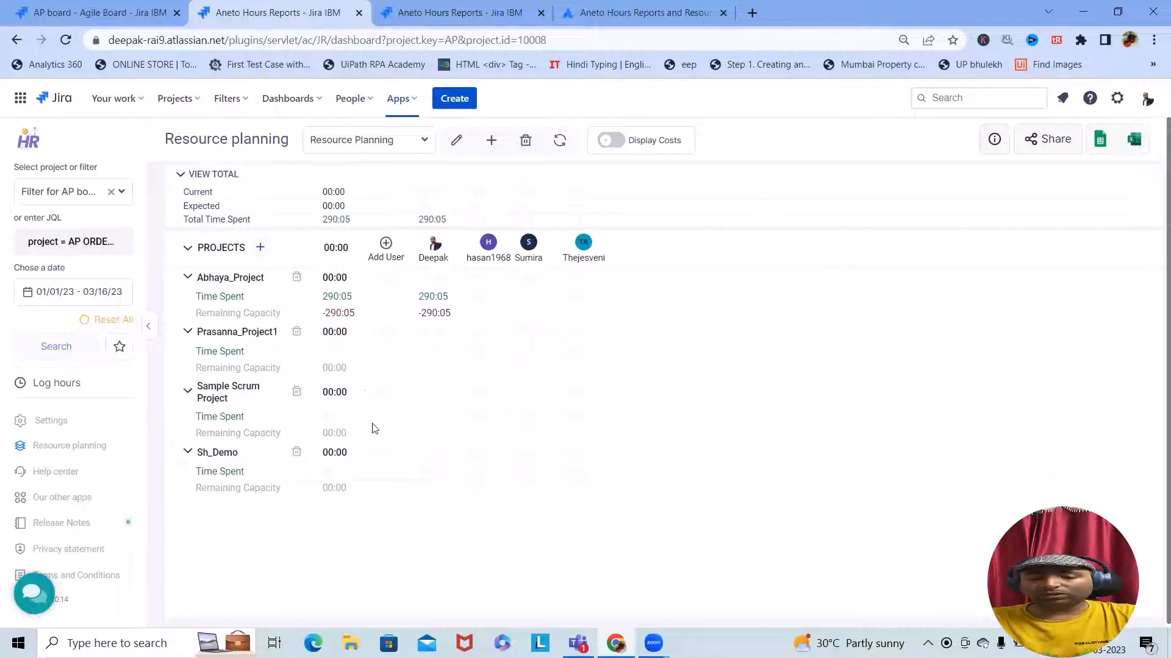
left_click(60, 384)
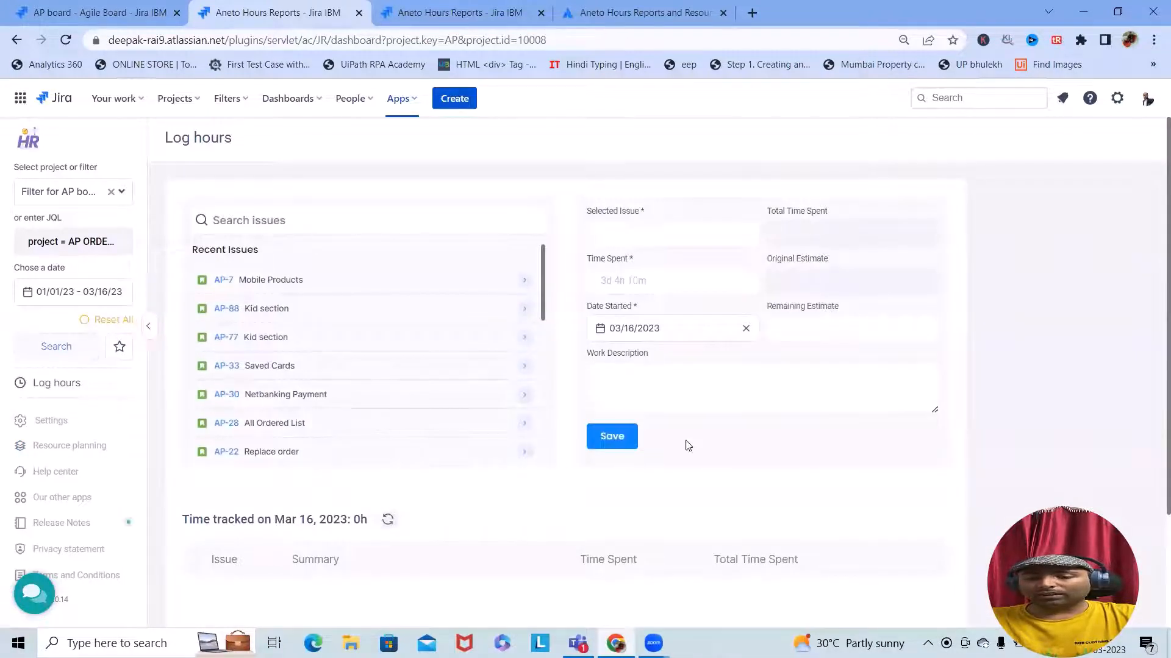
scroll(357, 511, "down", 2)
scroll(365, 523, "up", 2)
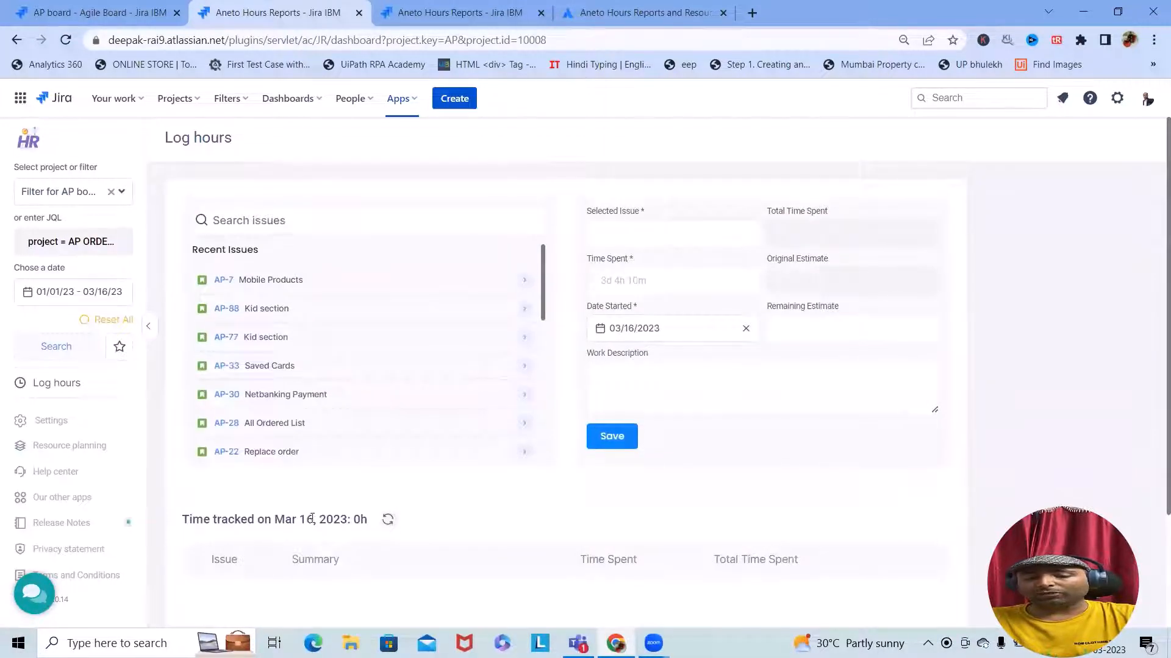
left_click(387, 519)
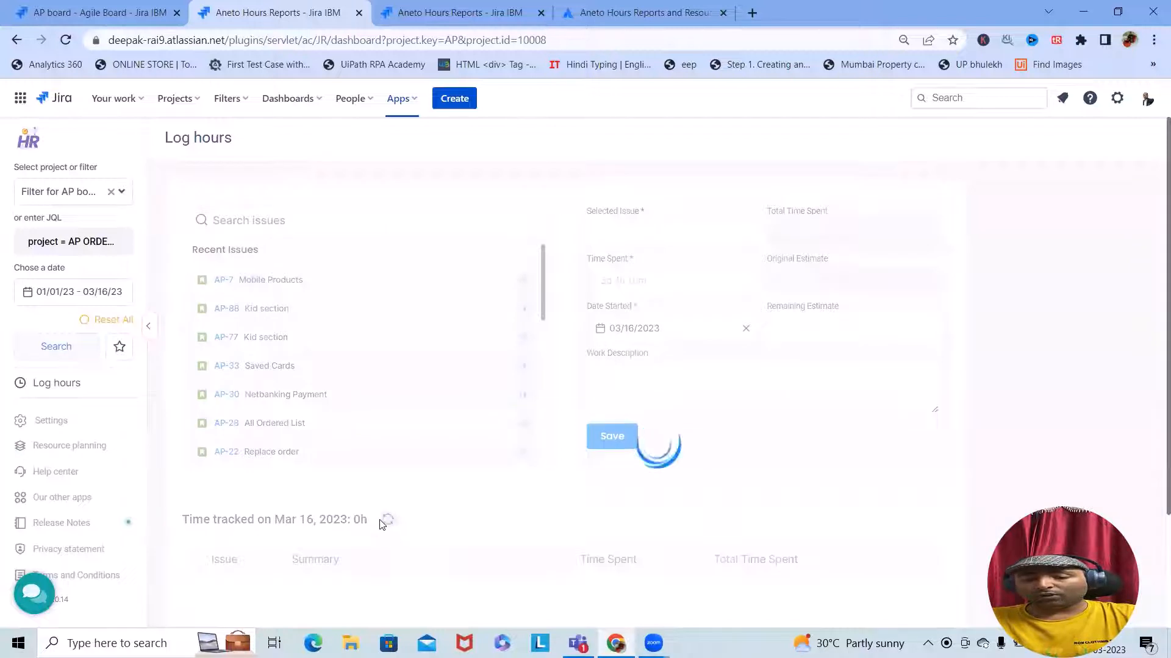
- Replace the current filter with the Noble_Demo project and run the hours report for it
left_click(111, 191)
left_click(121, 194)
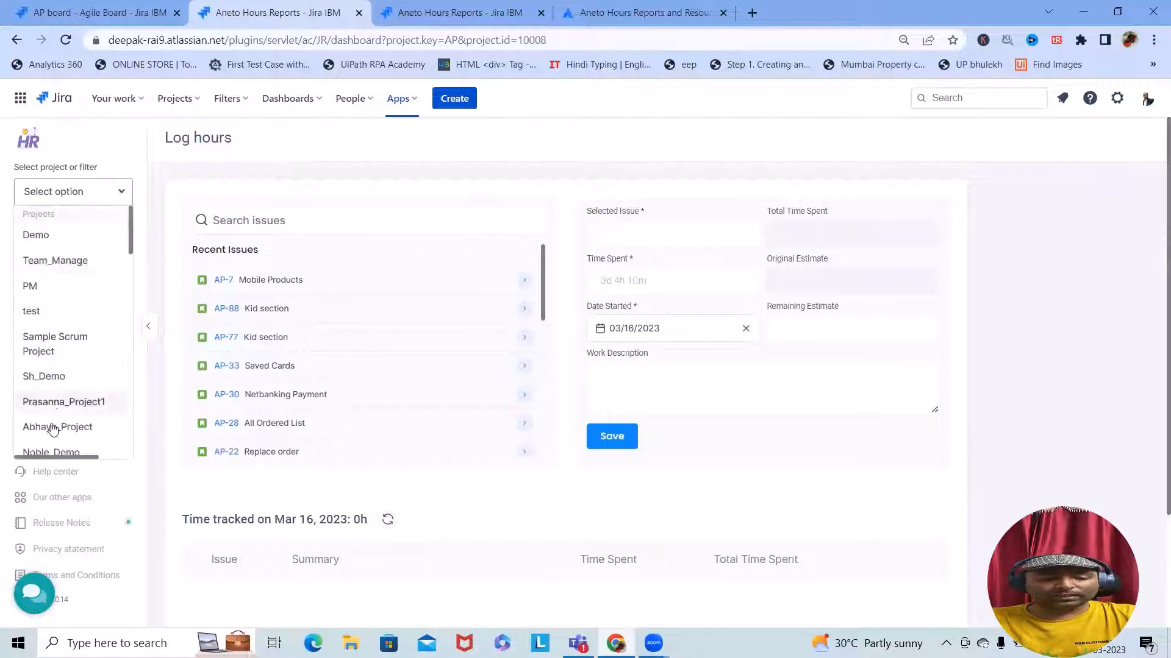
scroll(50, 421, "down", 3)
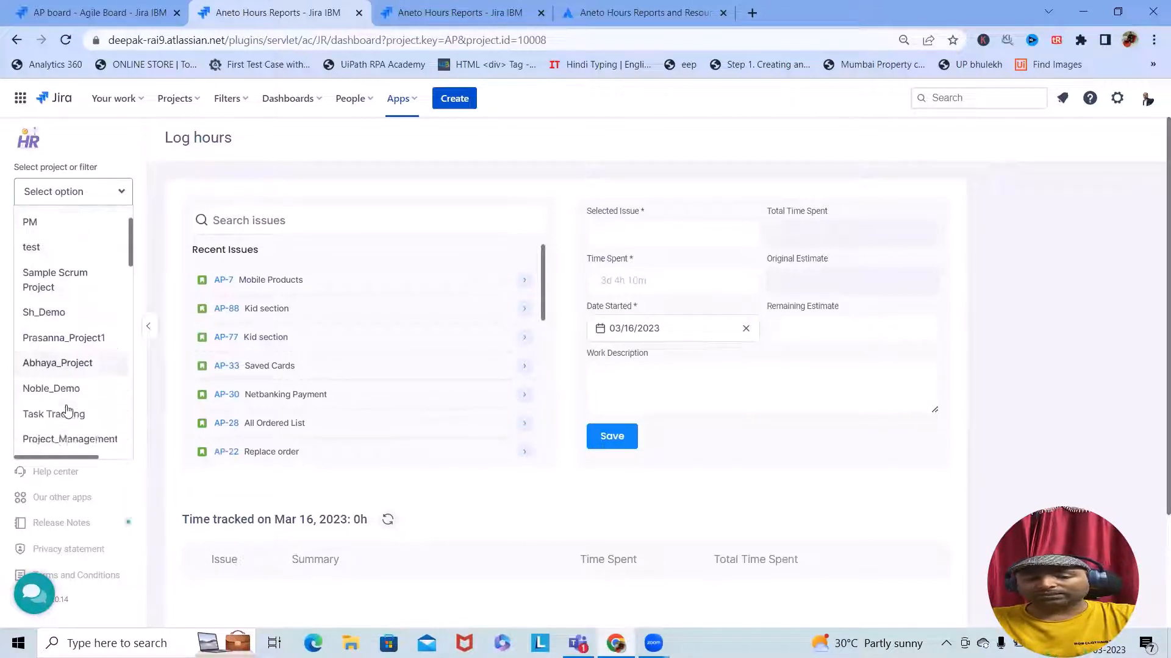
left_click(65, 300)
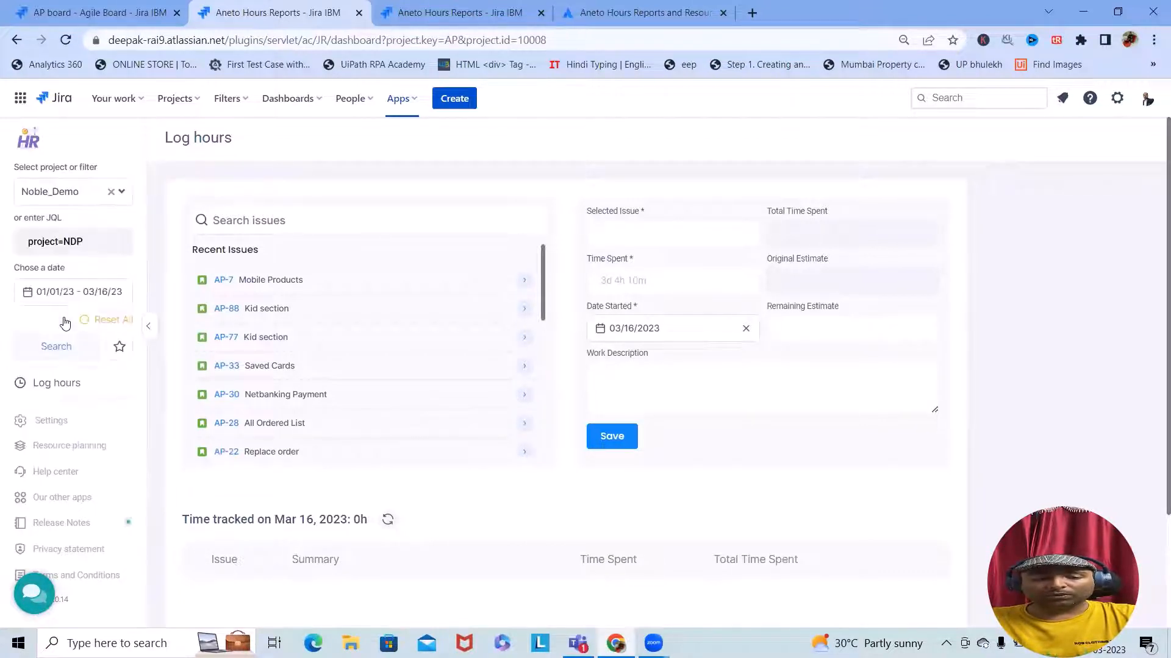
left_click(58, 349)
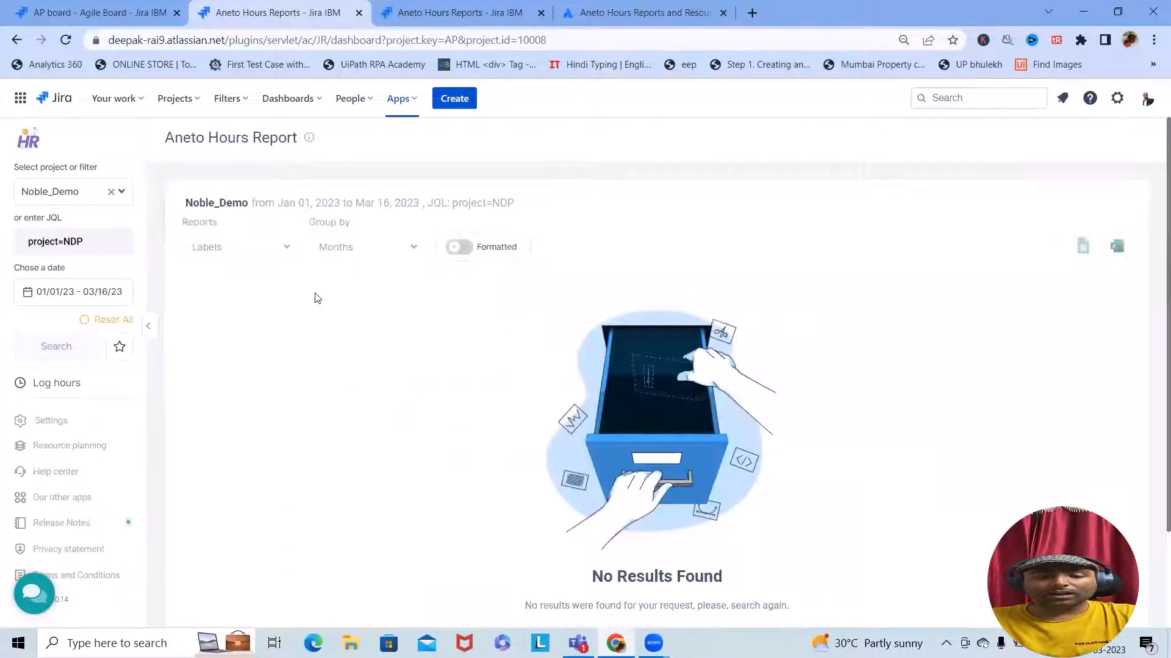
- Review the issues covered by the JQL query project=NDP and accept the filter
double_click(280, 251)
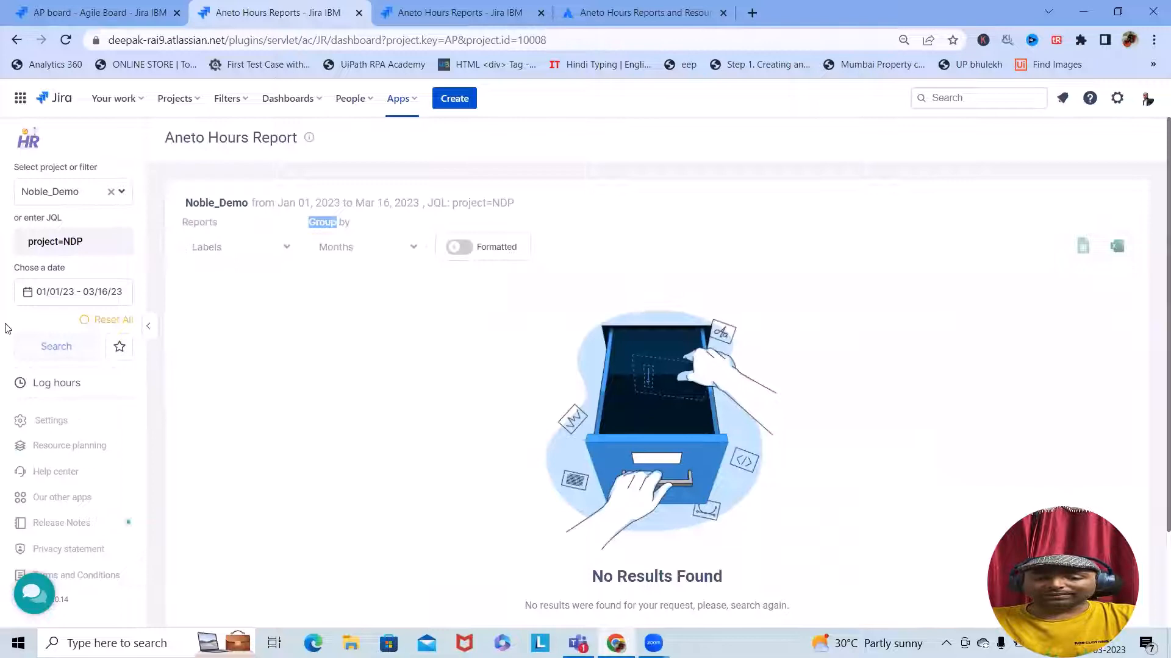
left_click(84, 247)
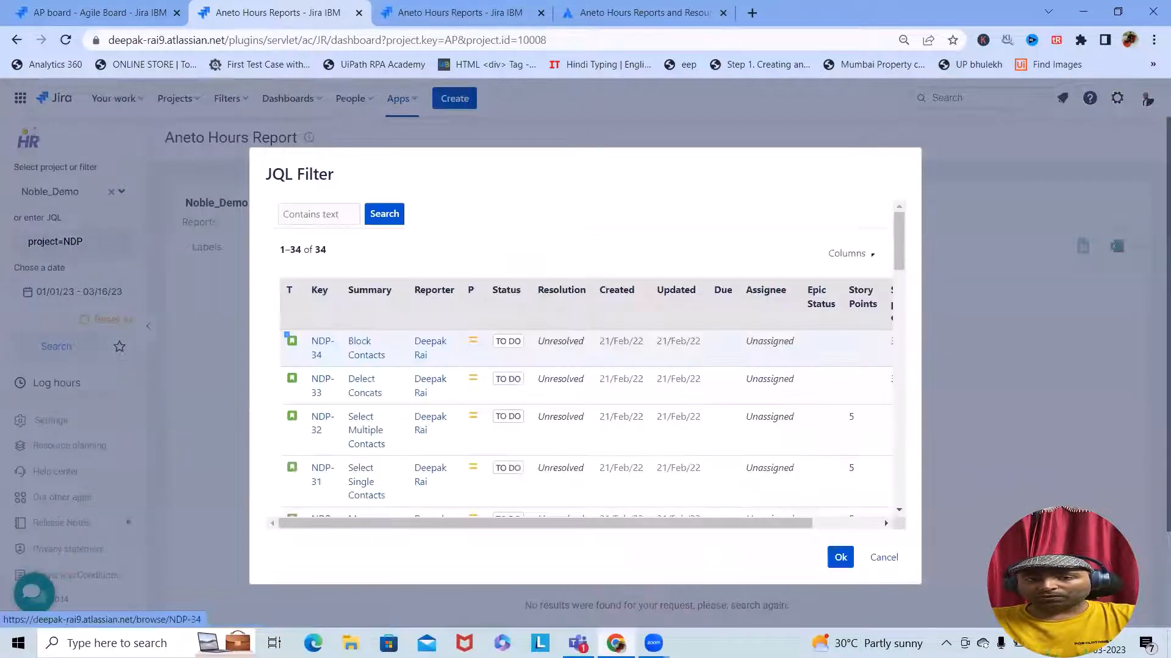
left_click(840, 558)
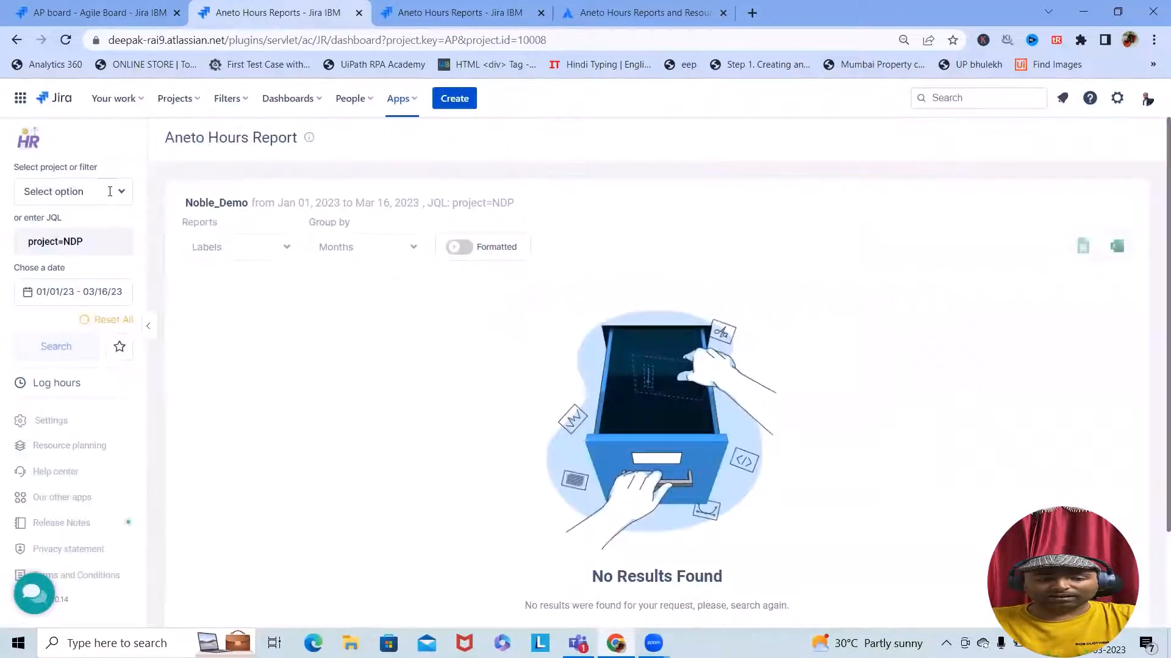
- Run the hours report for Abhaya_Project over the date range 01/01/2023 to 03/16/2023
left_click(92, 195)
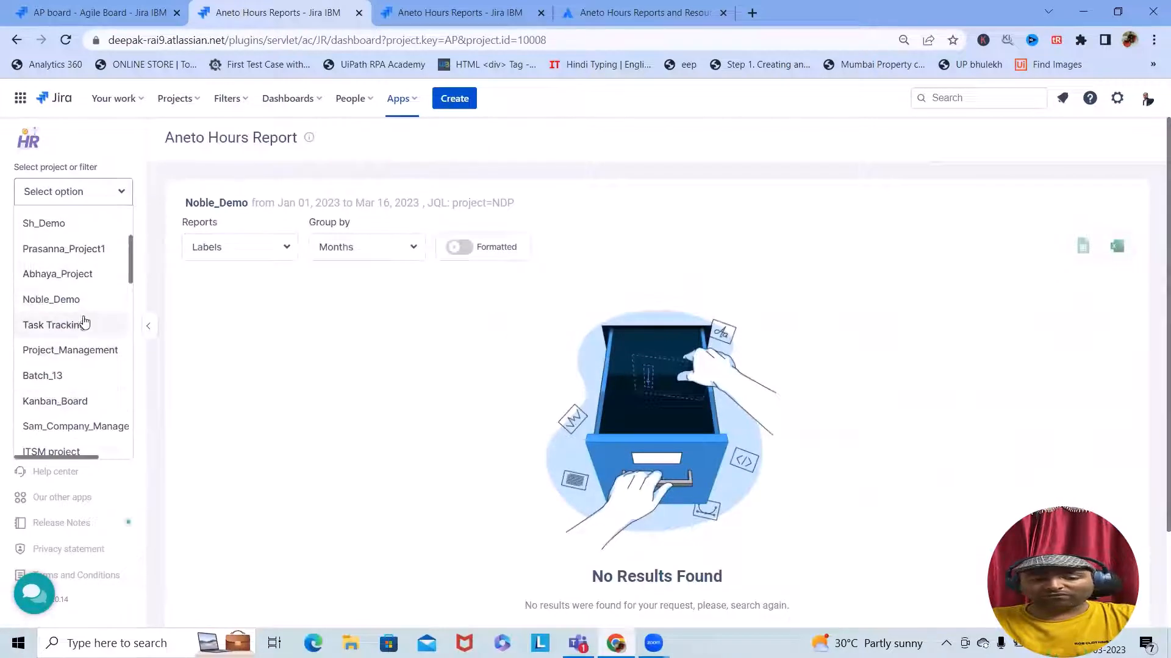
left_click(78, 275)
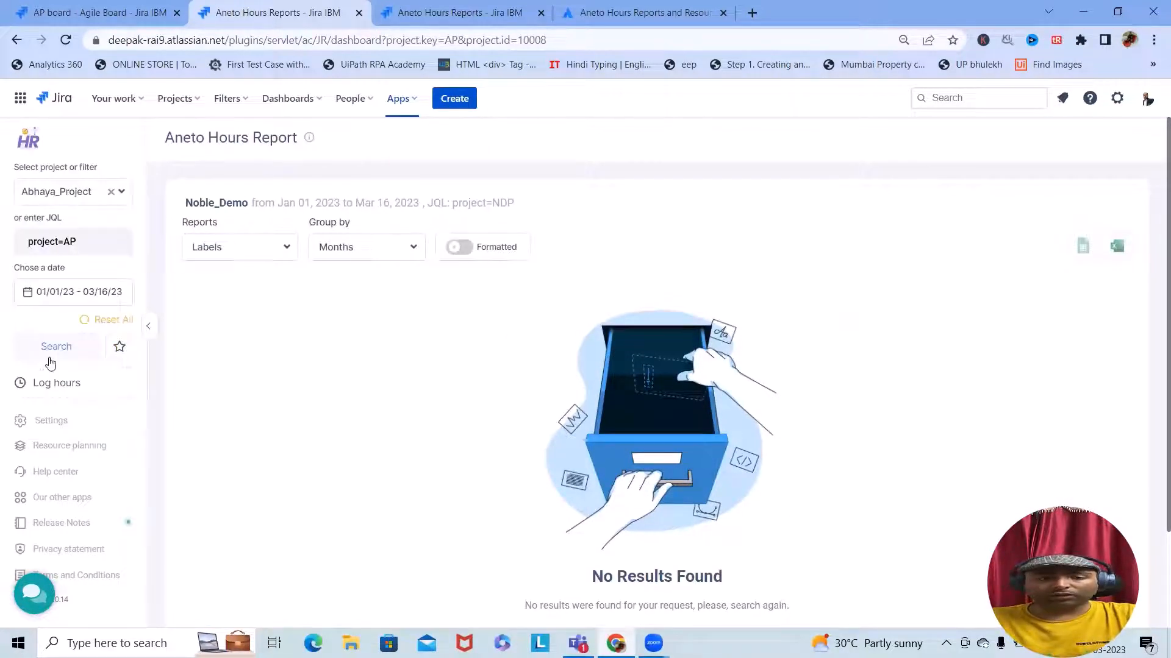
left_click(86, 298)
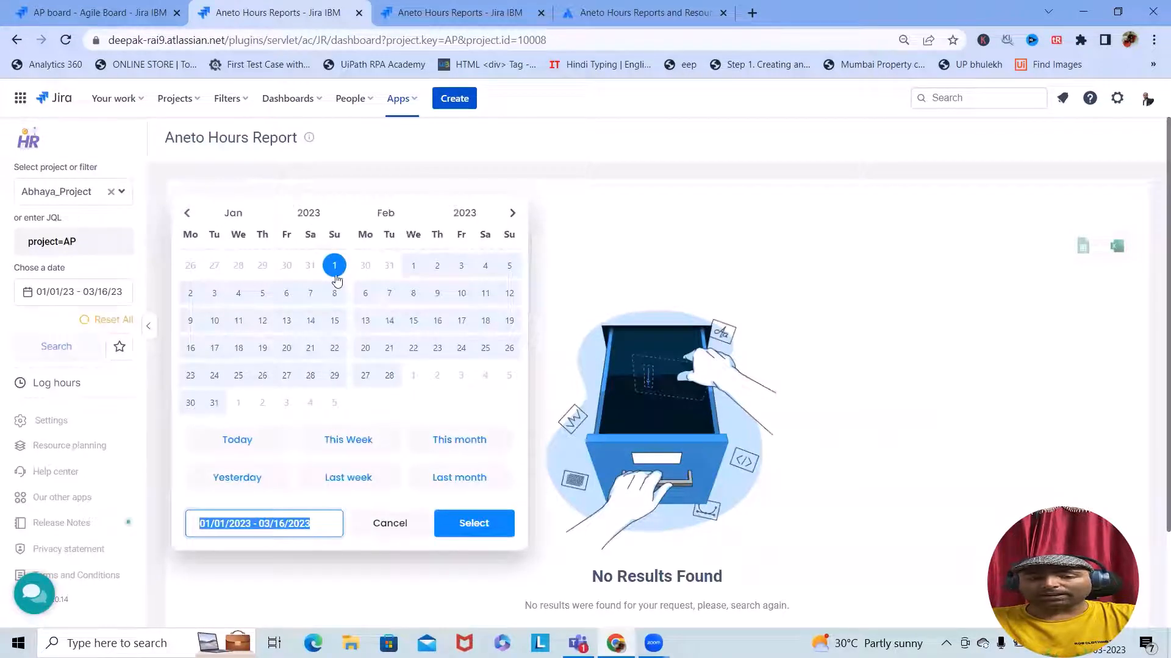
left_click(512, 212)
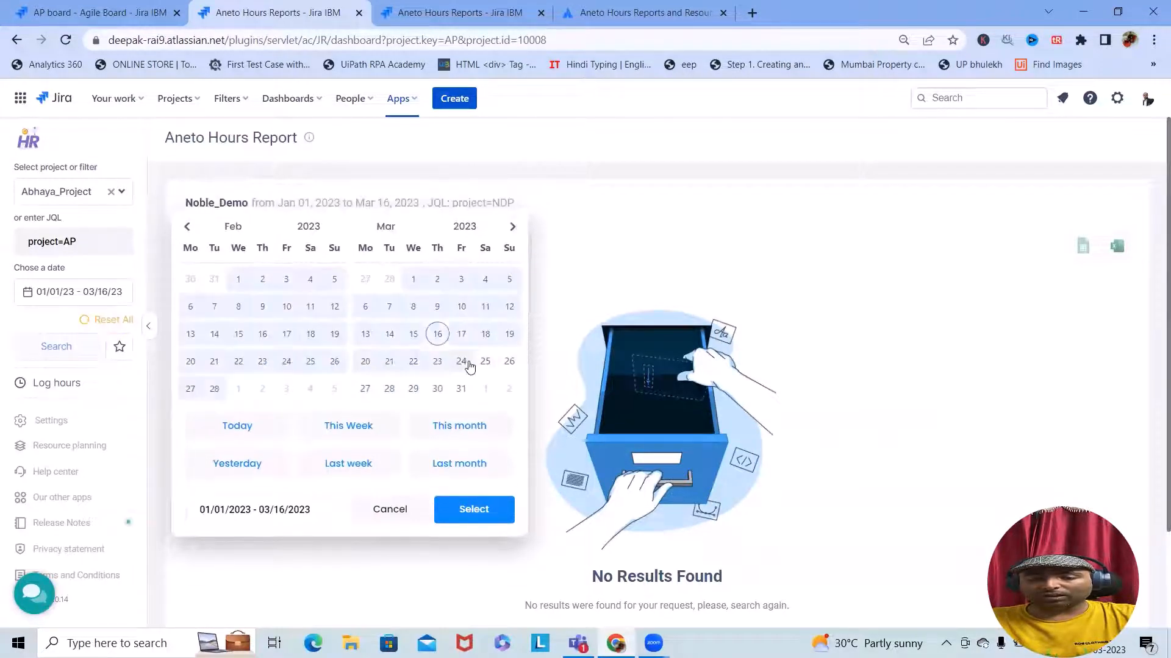
left_click(436, 335)
left_click(474, 524)
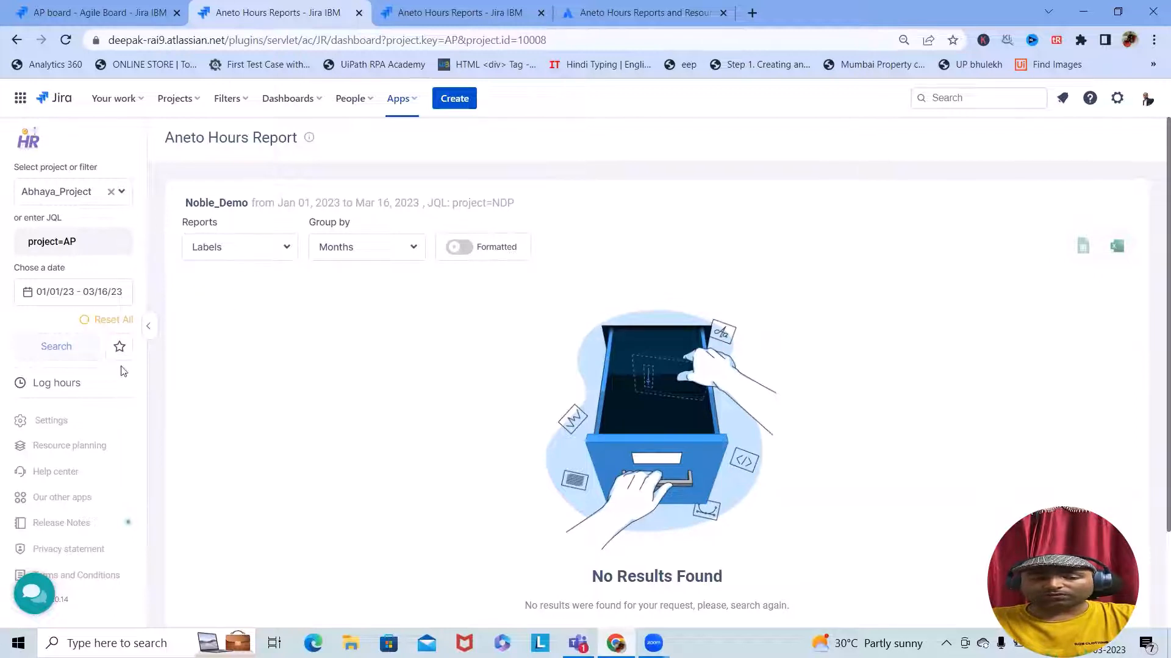
left_click(60, 346)
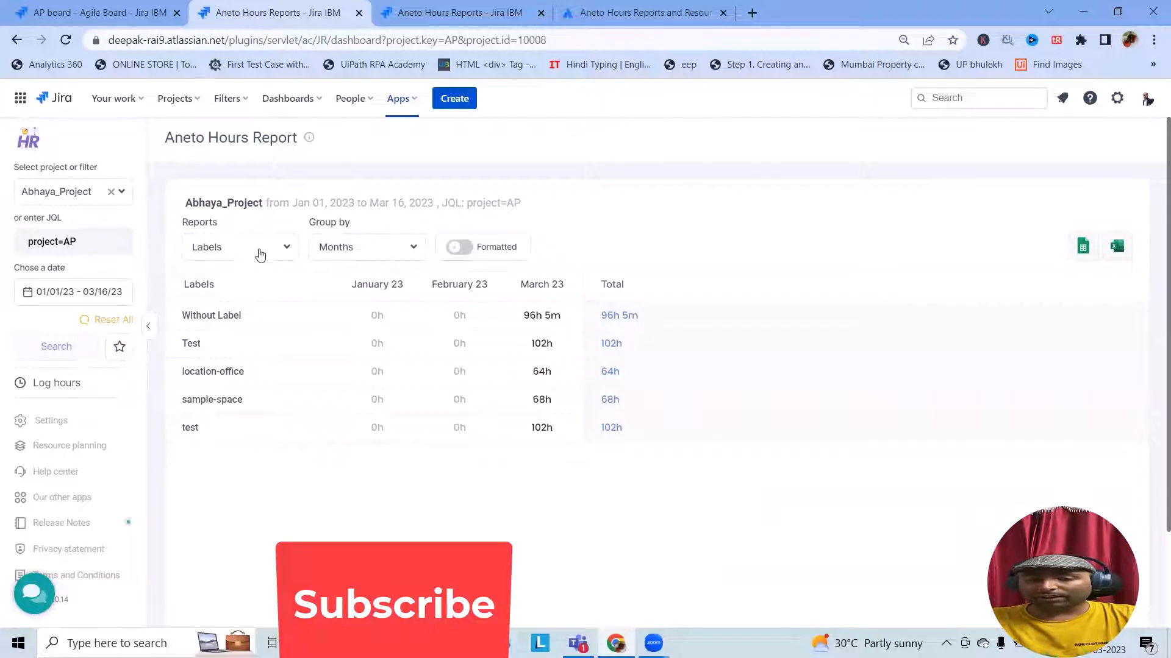
- Look through the available report types and switch the report from Labels to Users
left_click(290, 254)
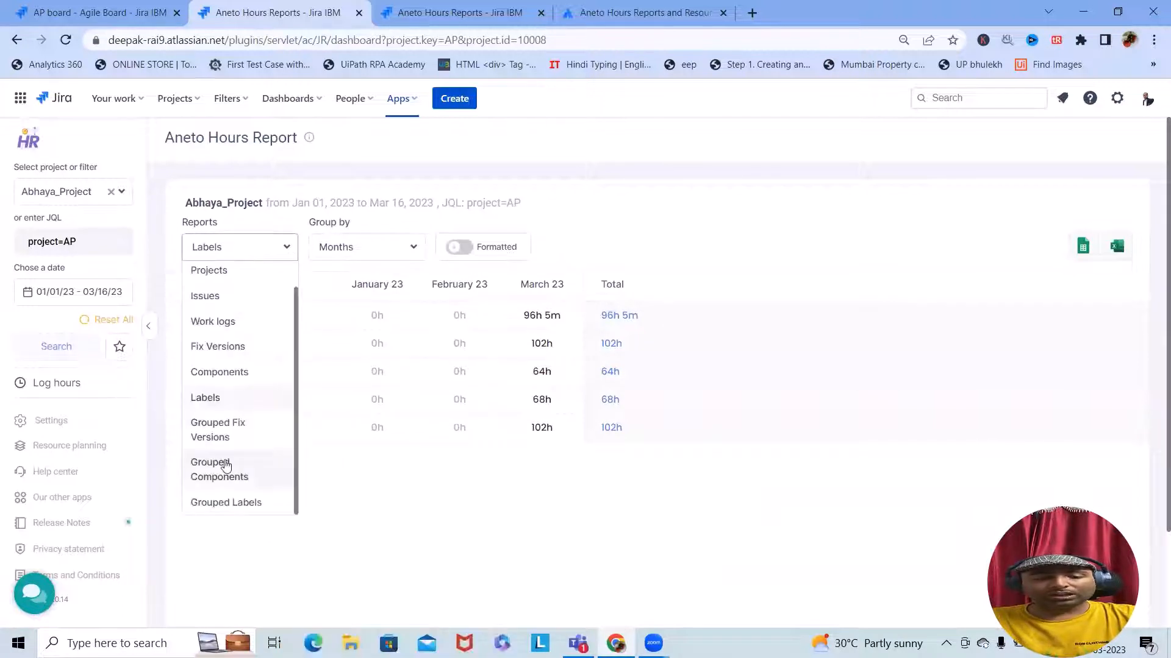
scroll(223, 467, "down", 2)
scroll(242, 358, "up", 1)
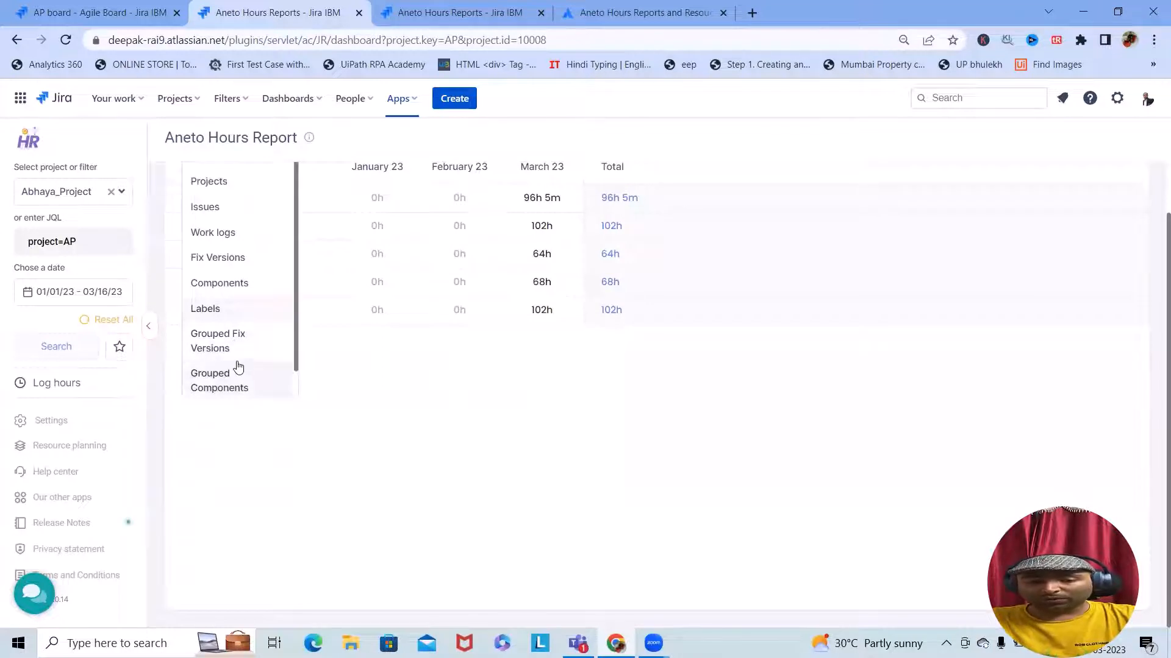
scroll(236, 364, "up", 3)
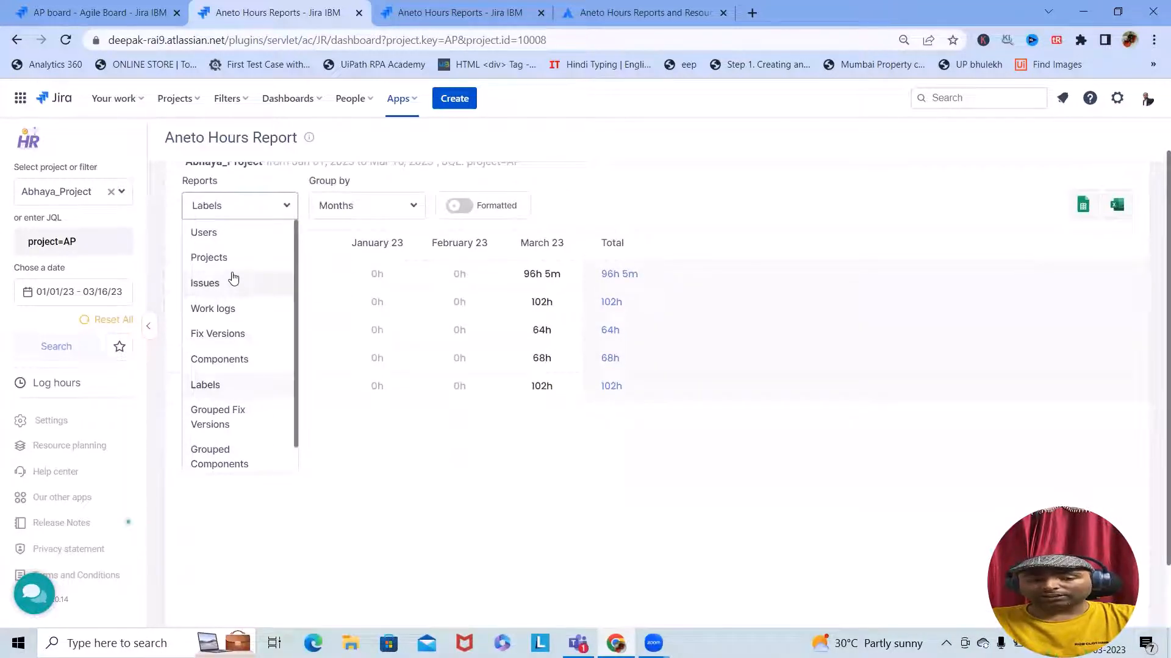
left_click(232, 236)
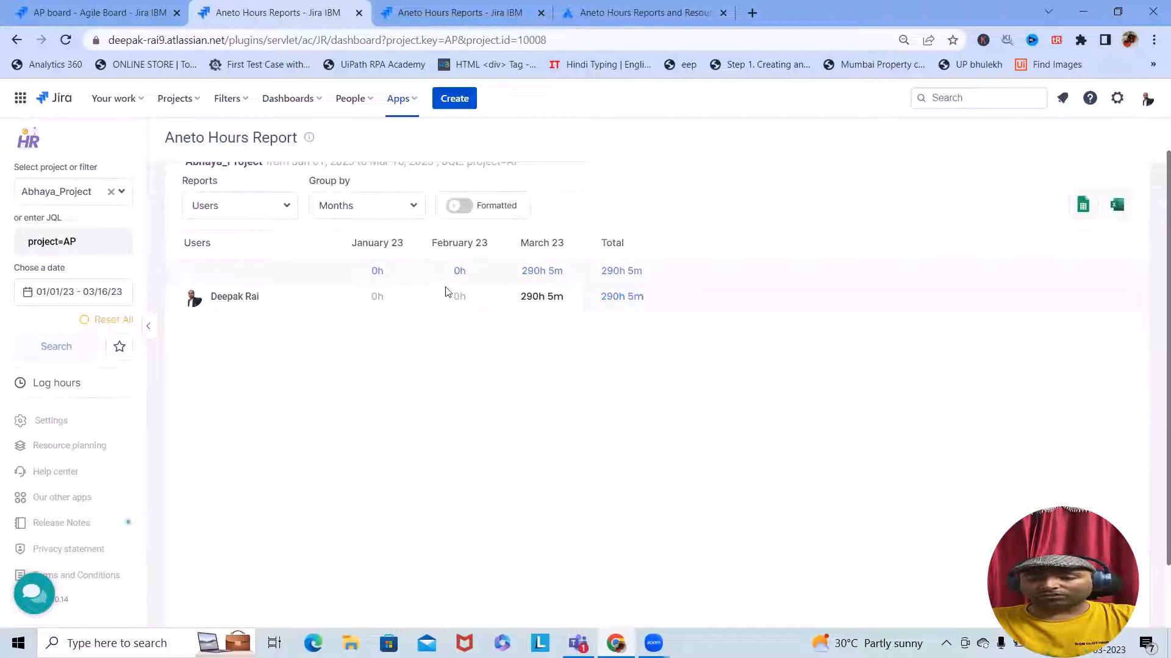
scroll(424, 305, "up", 1)
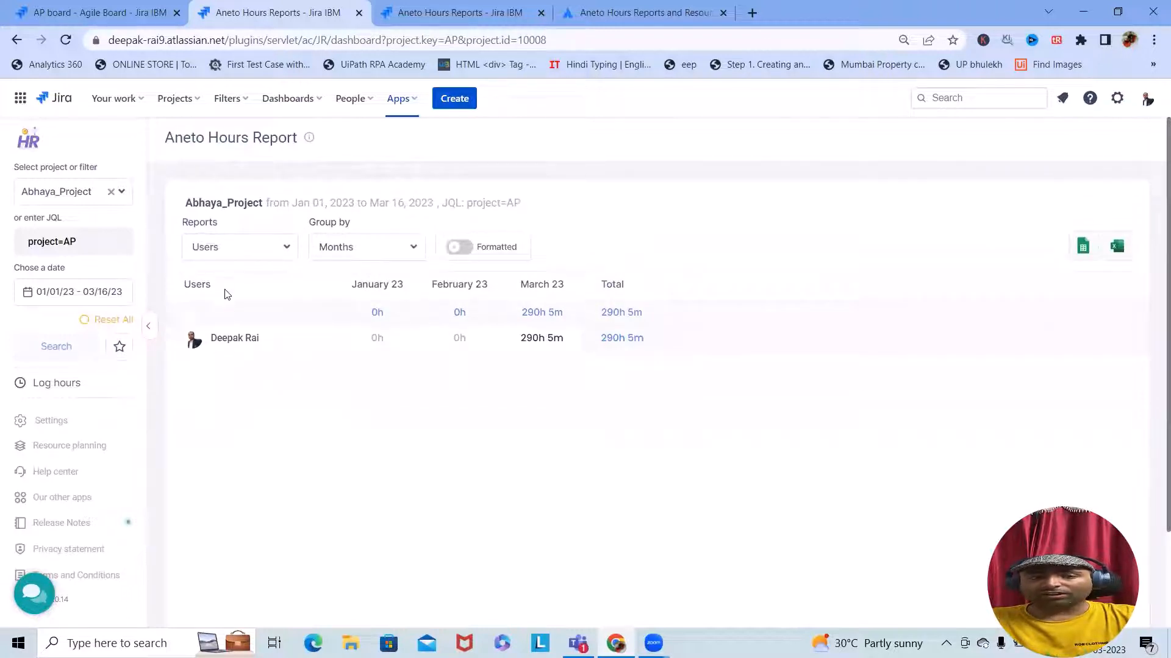
- Export the Users report grouped by Months to Excel and open the downloaded workbook
left_click(401, 253)
left_click(178, 470)
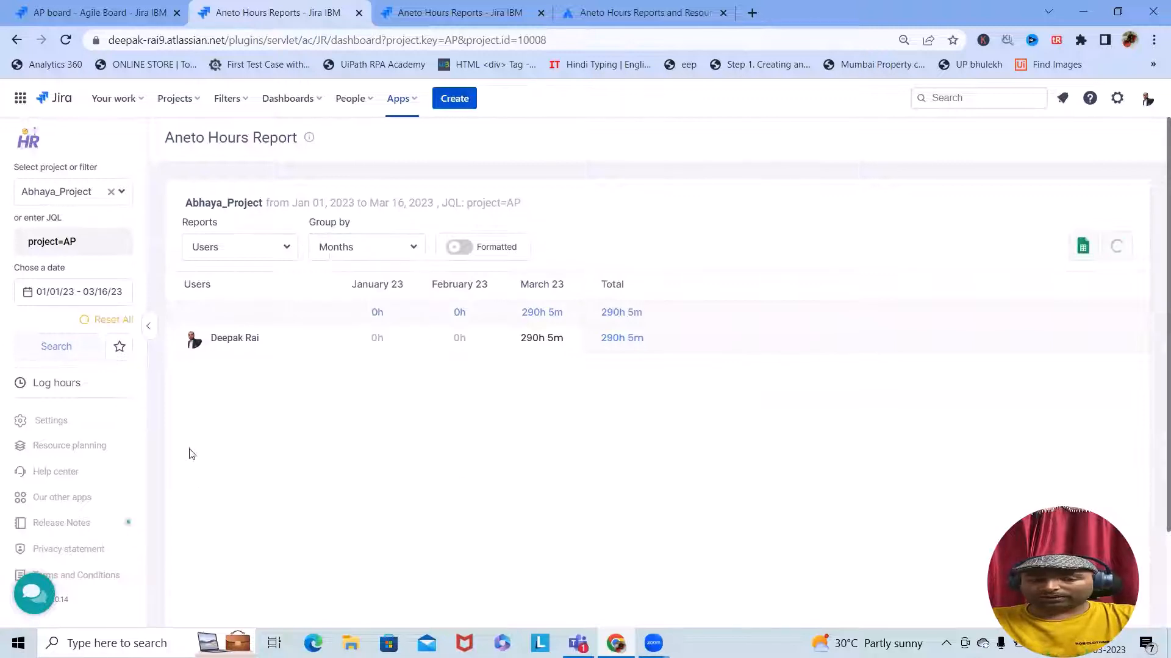
left_click(1117, 246)
left_click(73, 597)
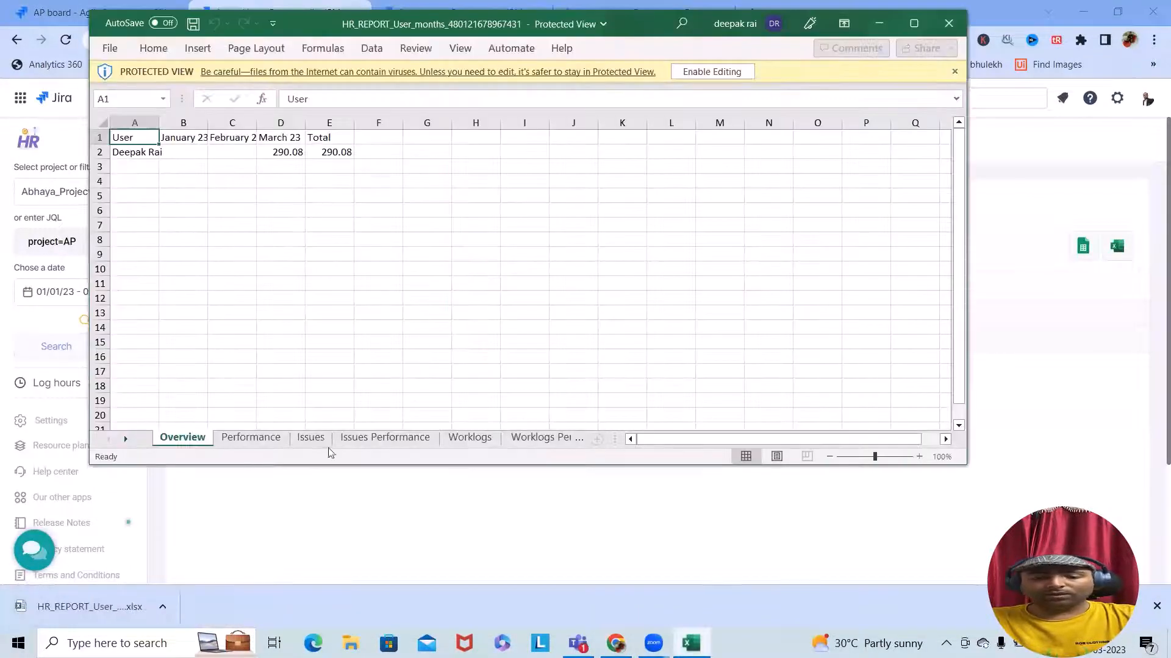
- Examine the workbook's Overview, Performance, Issues and Issues Performance sheets for hours and costs
left_click(250, 441)
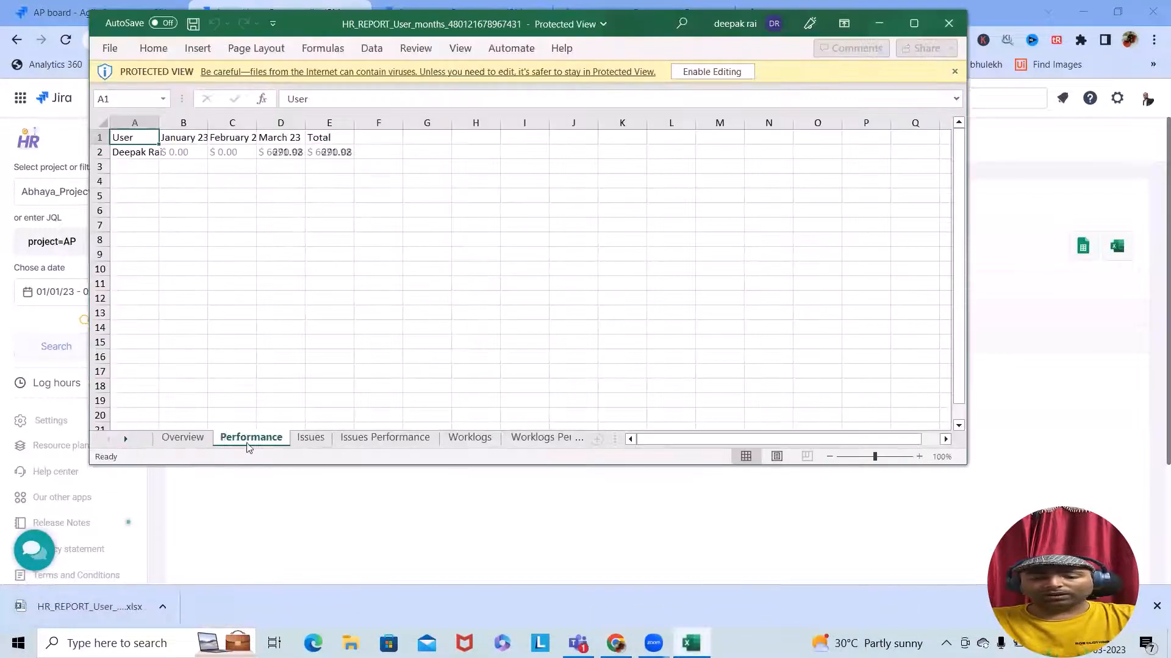
left_click(180, 440)
left_click(253, 447)
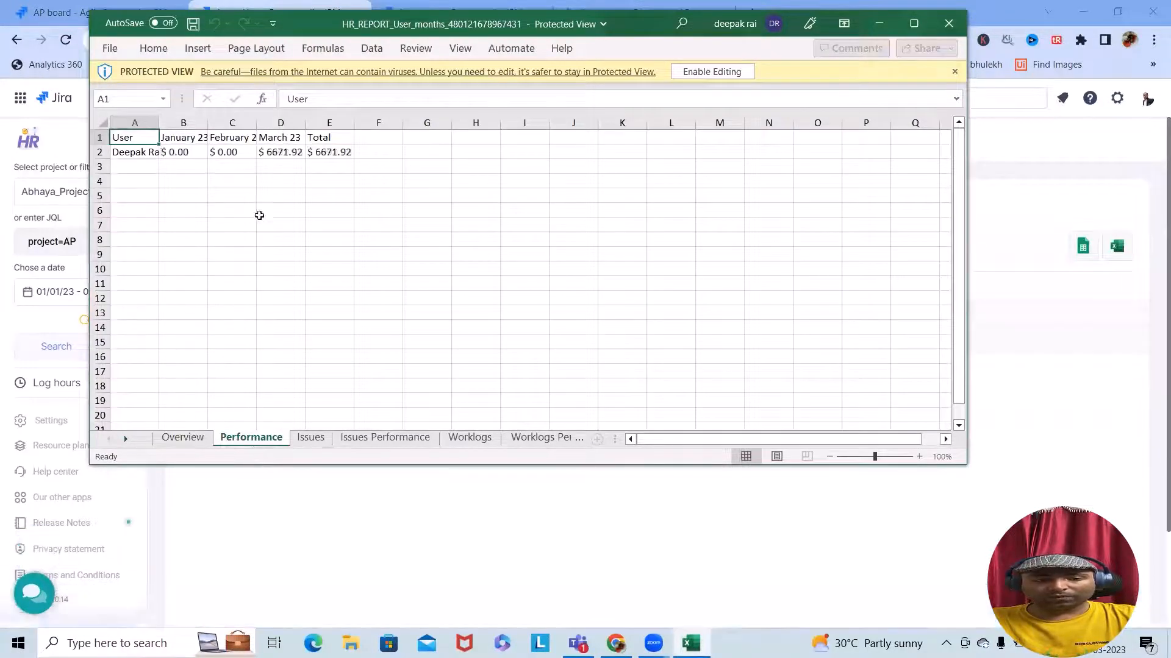
left_click(310, 439)
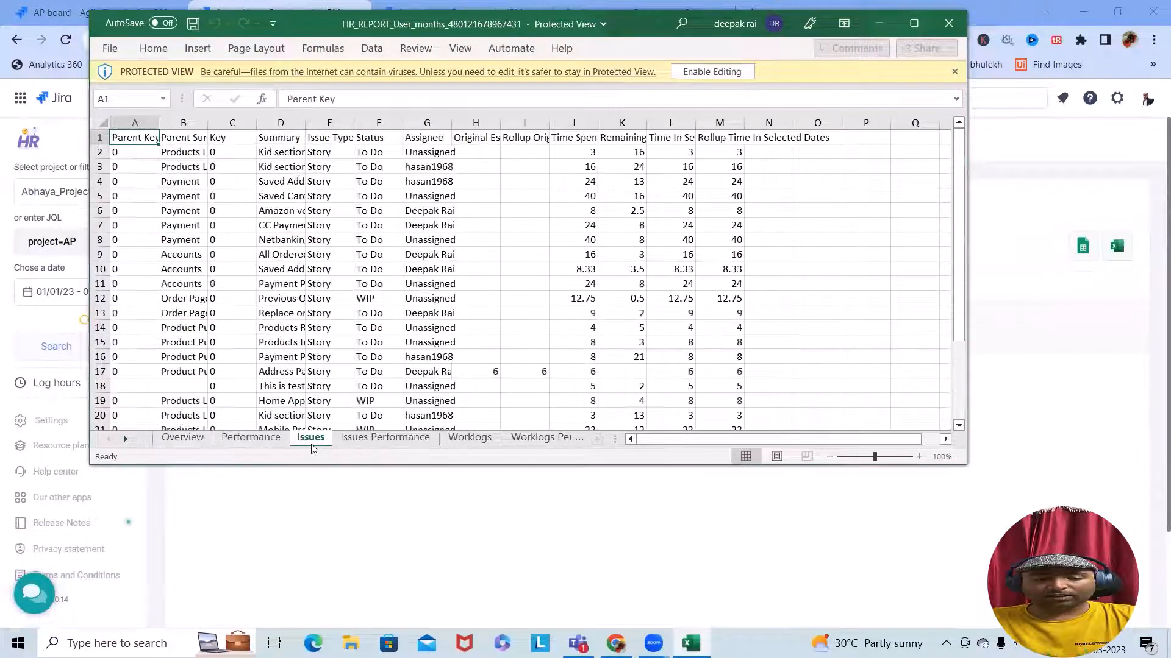
scroll(463, 299, "down", 3)
scroll(476, 317, "up", 3)
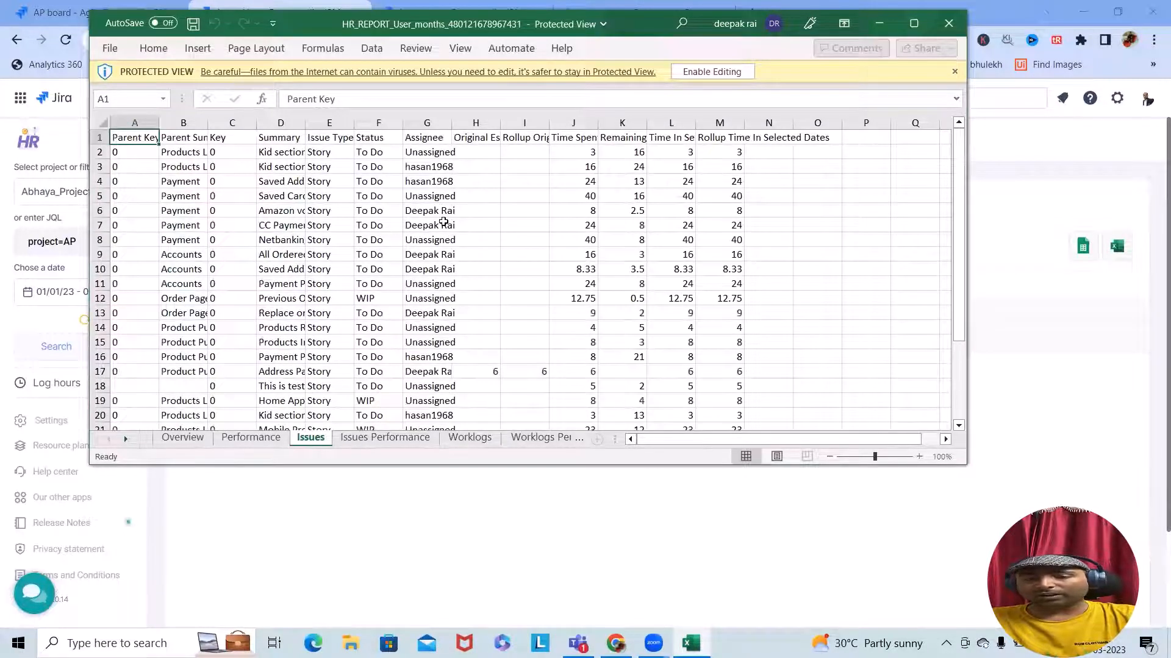
scroll(444, 222, "down", 3)
left_click(385, 437)
scroll(408, 365, "up", 3)
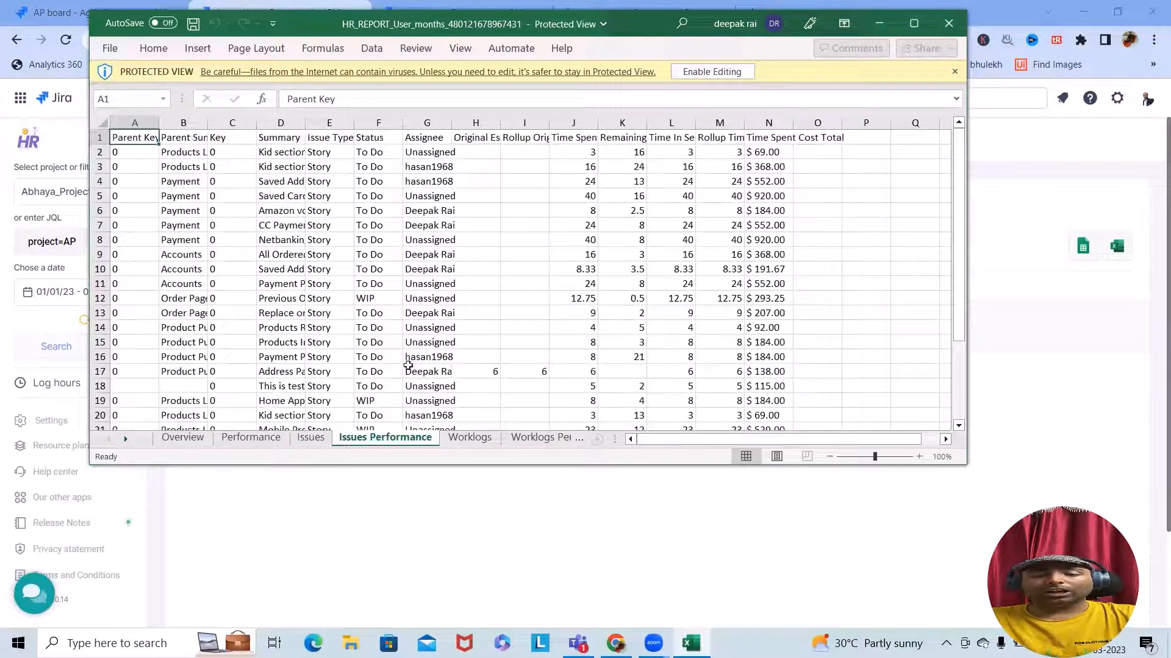
- Examine the Worklogs and Worklogs Performance sheets, including the start date, time spent and cost columns, and close the workbook
left_click(470, 438)
left_click(536, 439)
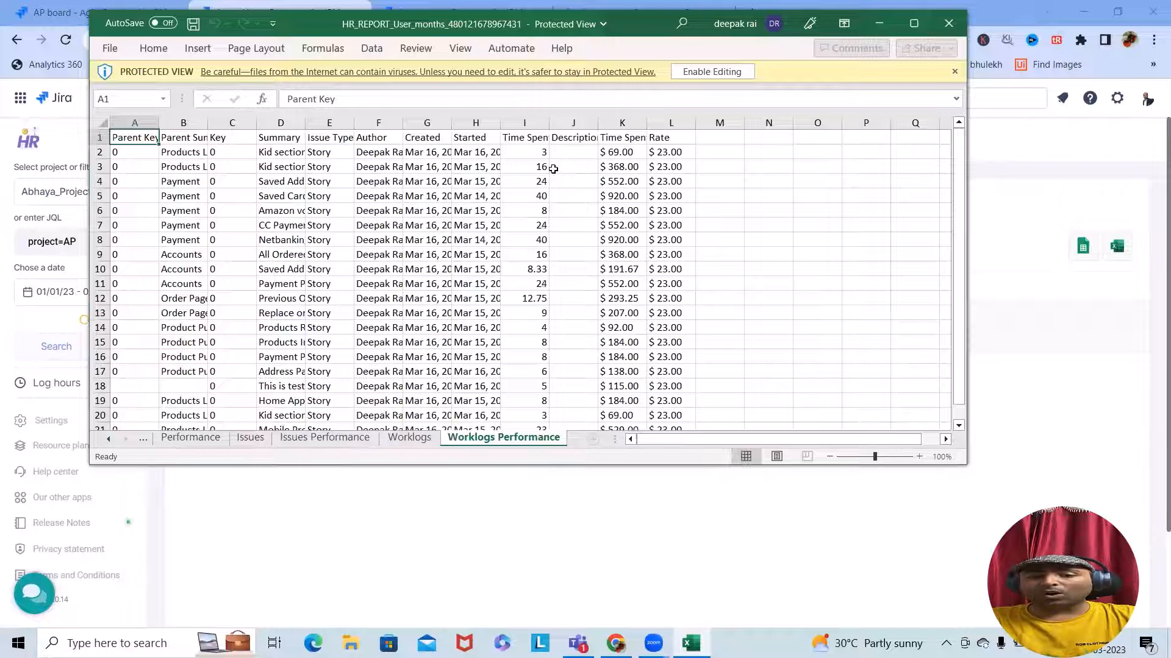
left_click(413, 133)
left_click(435, 155)
left_click(475, 136)
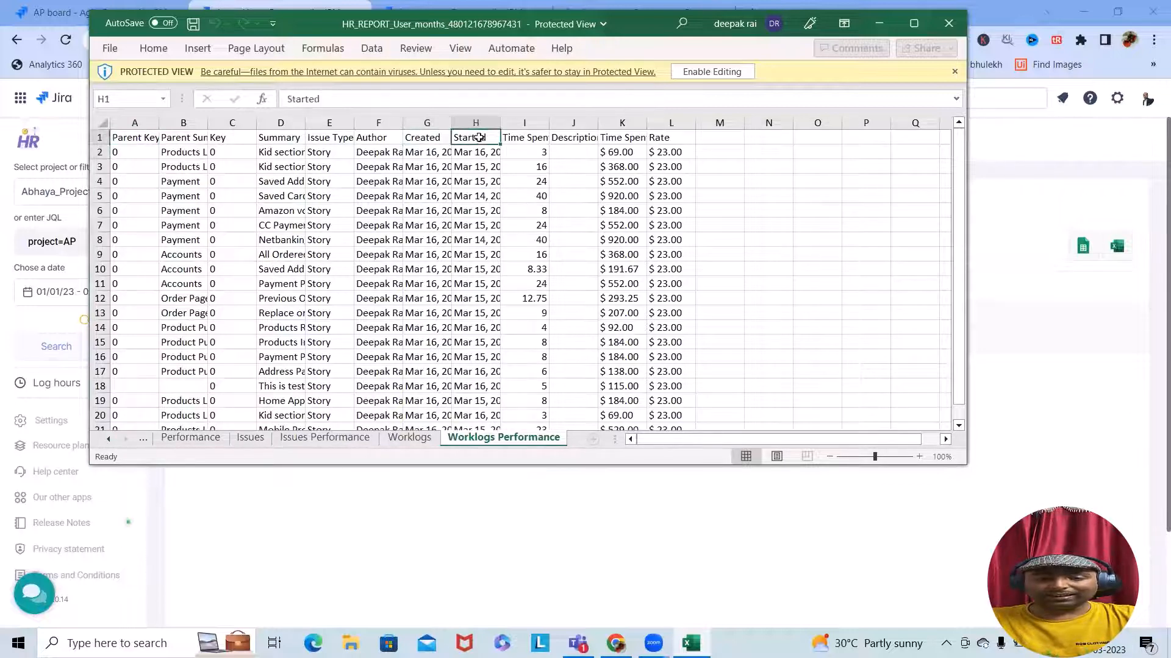
left_click(543, 151)
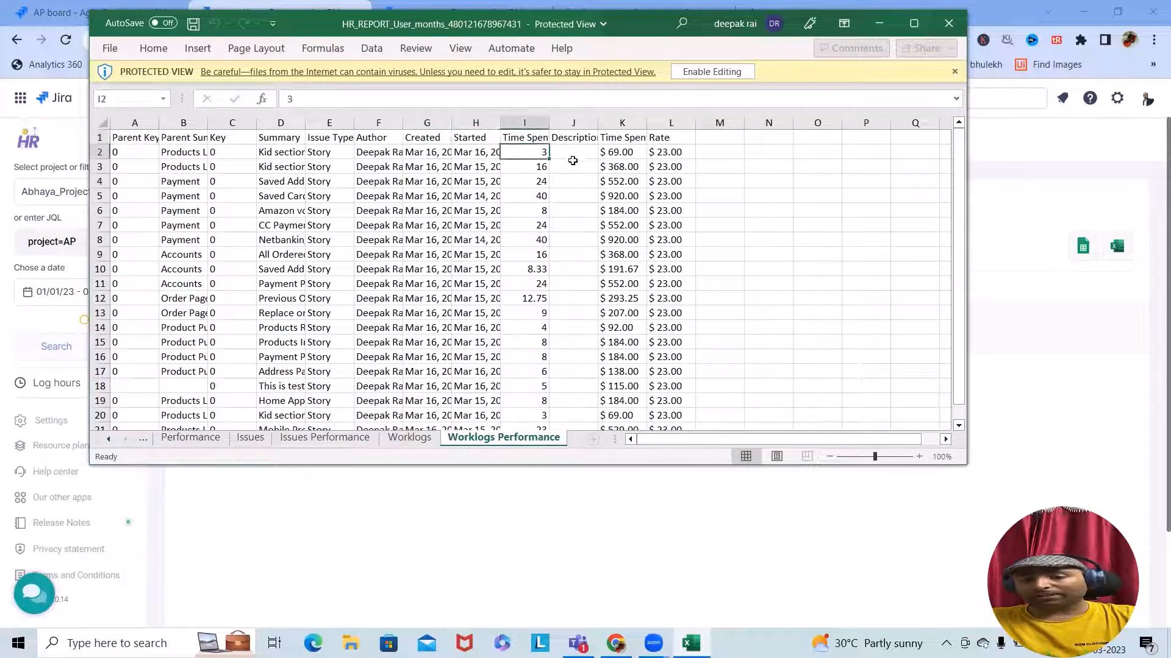
left_click(616, 162)
left_click(617, 153)
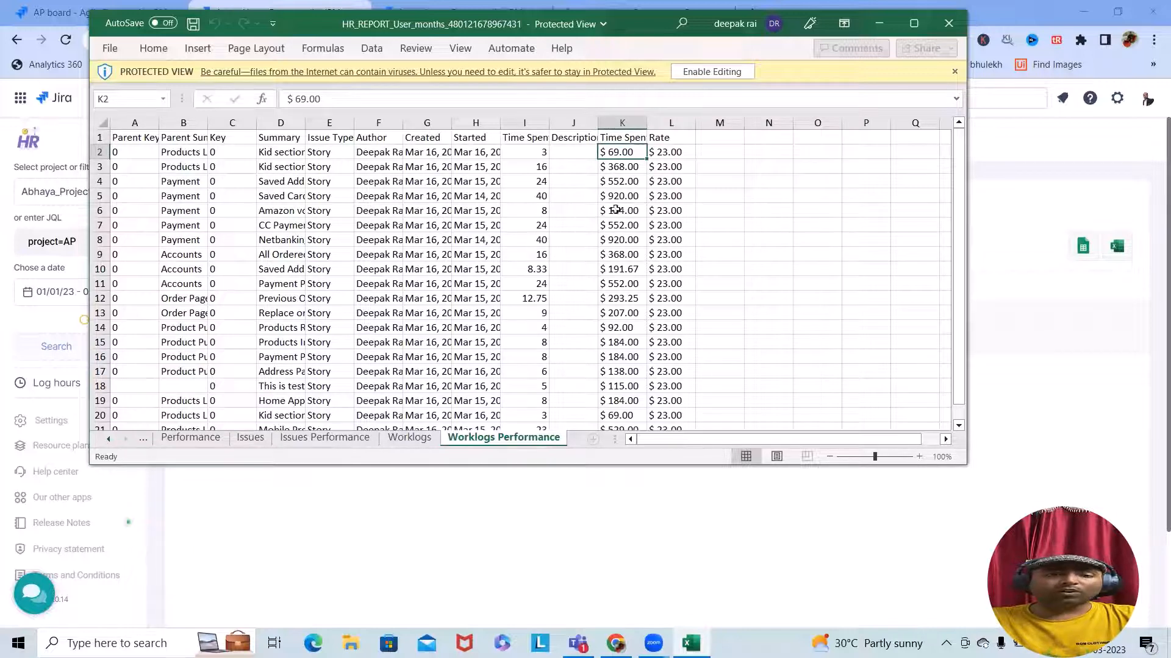
left_click(634, 179)
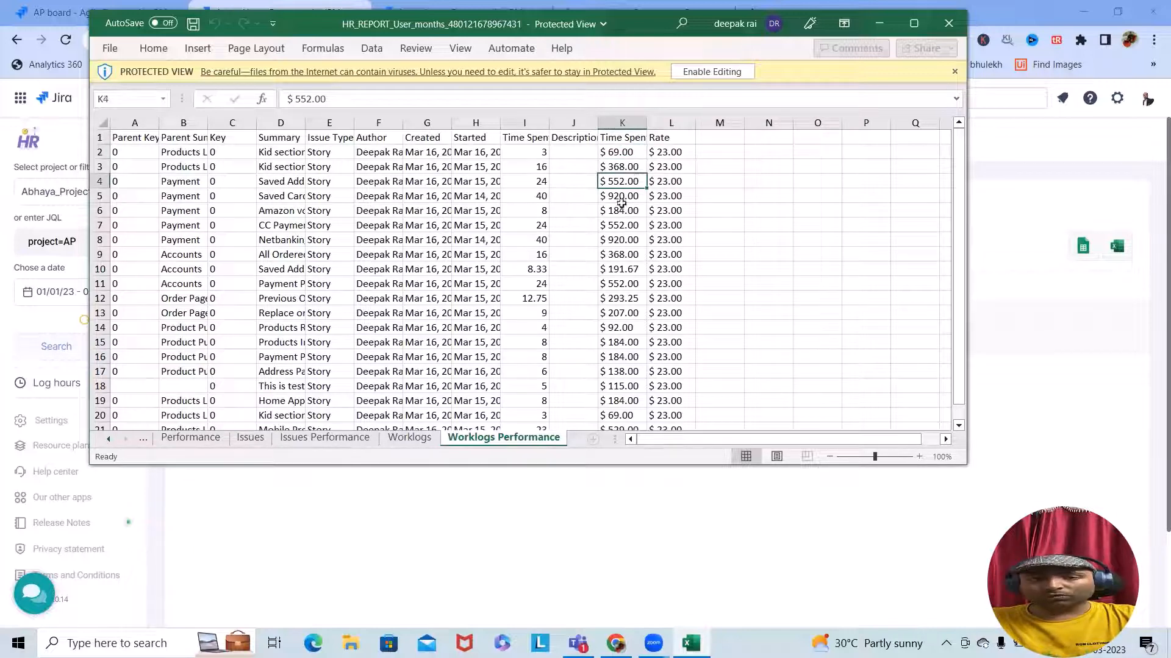
left_click(950, 25)
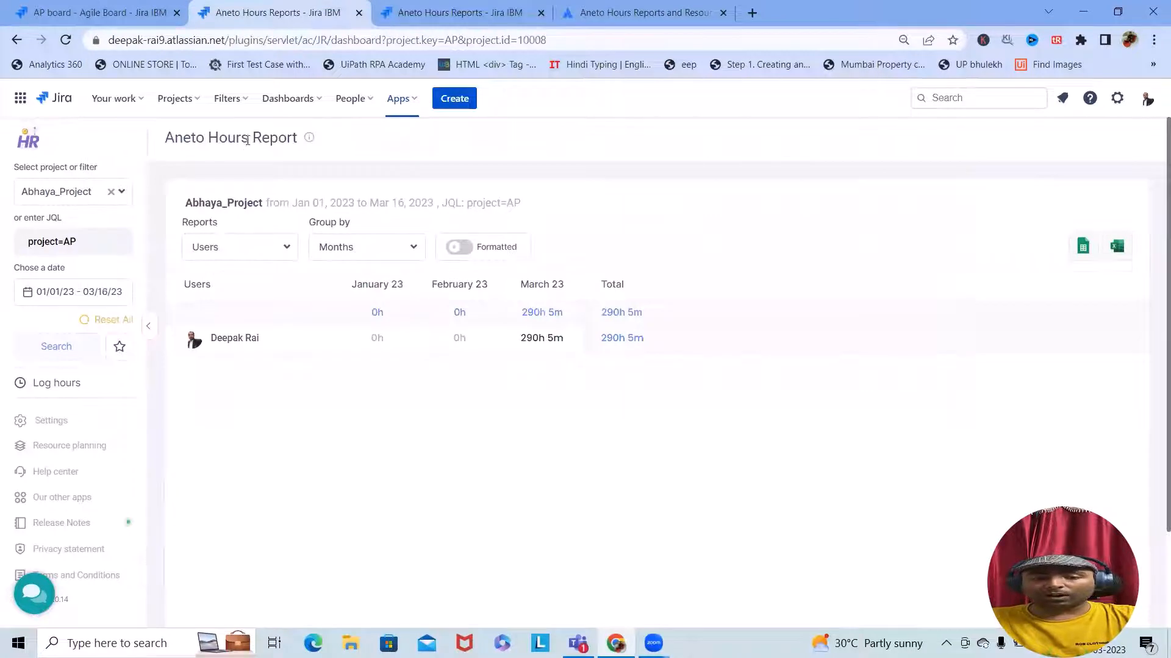